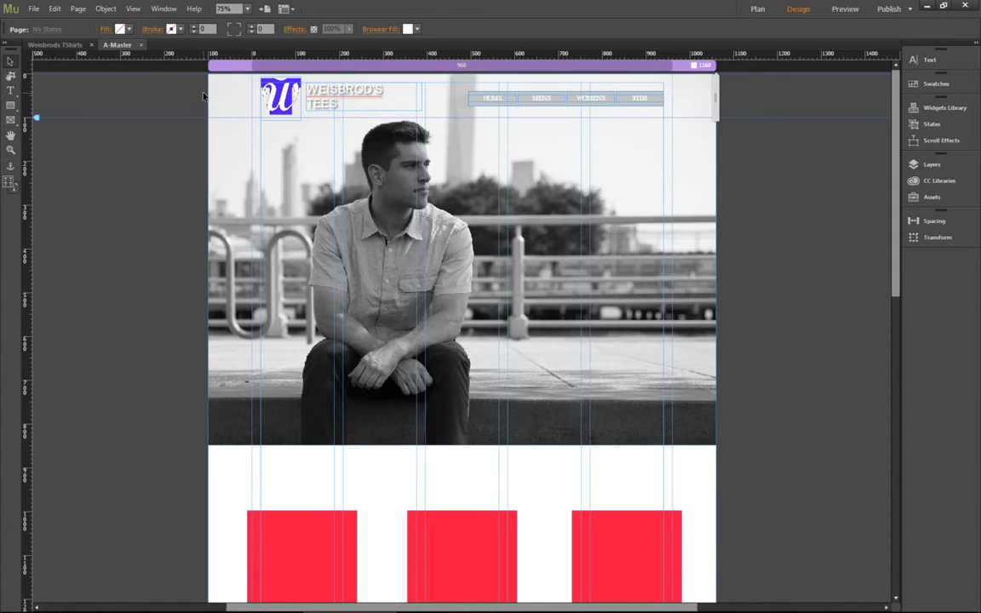
Step: Preview the page in Chrome and scroll from the hero photo to the footer, then return to Muse
key(ctrl+shift+e)
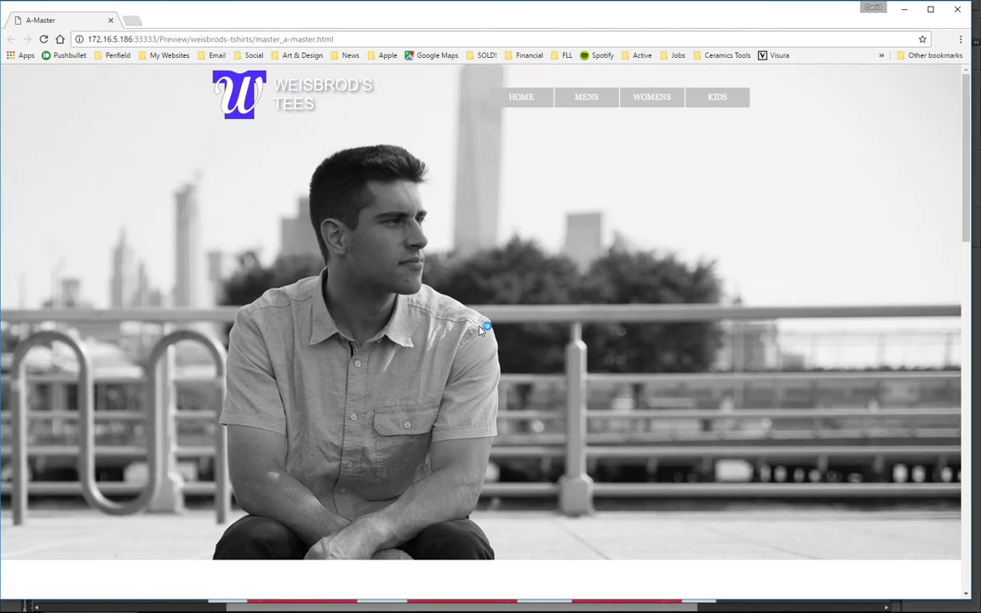
scroll(502, 319, down, 5)
scroll(504, 319, down, 5)
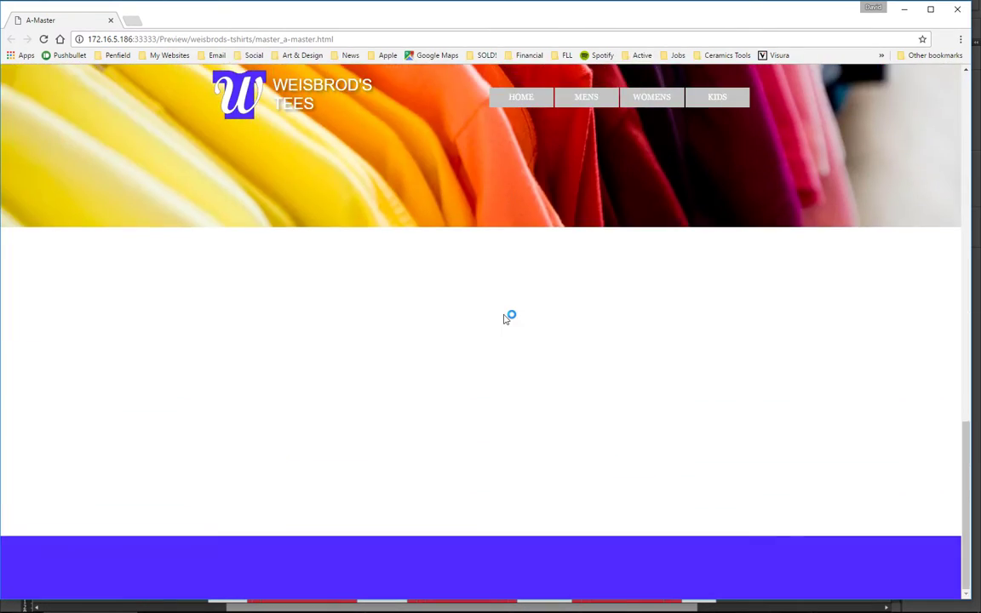
scroll(505, 319, up, 8)
scroll(504, 319, down, 8)
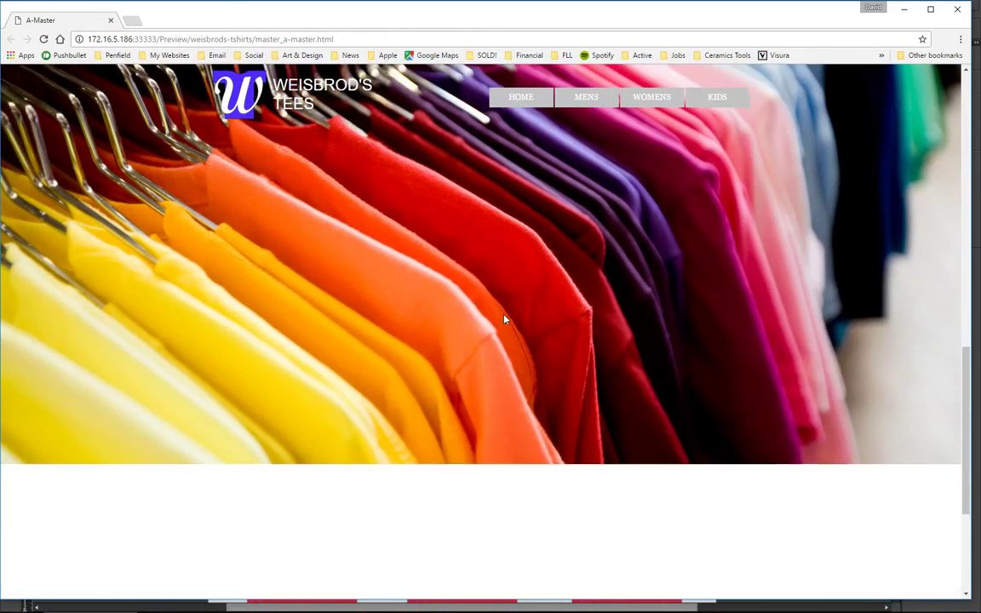
scroll(504, 318, up, 10)
scroll(505, 319, down, 10)
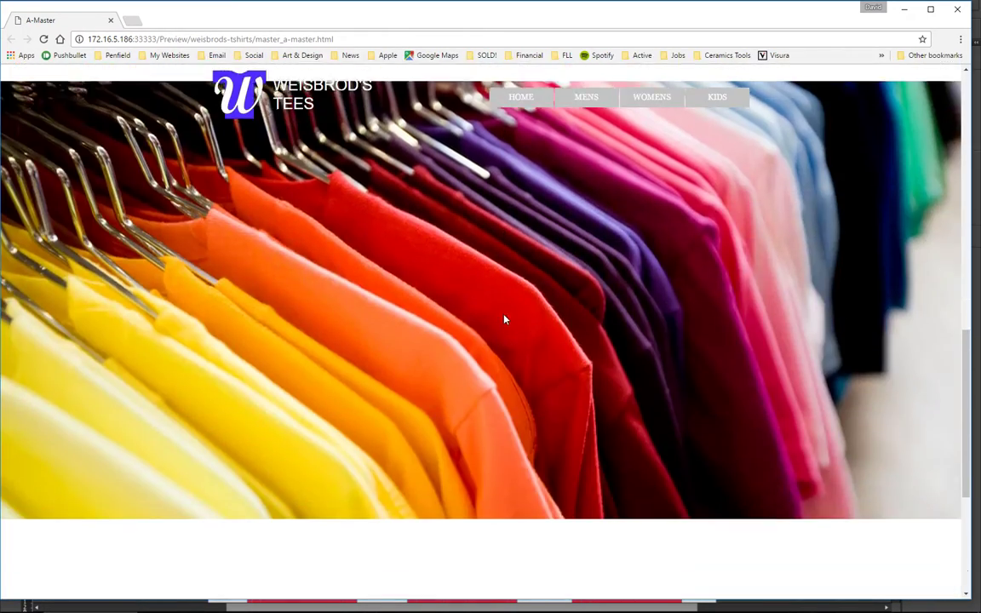
scroll(504, 319, up, 6)
scroll(504, 318, up, 4)
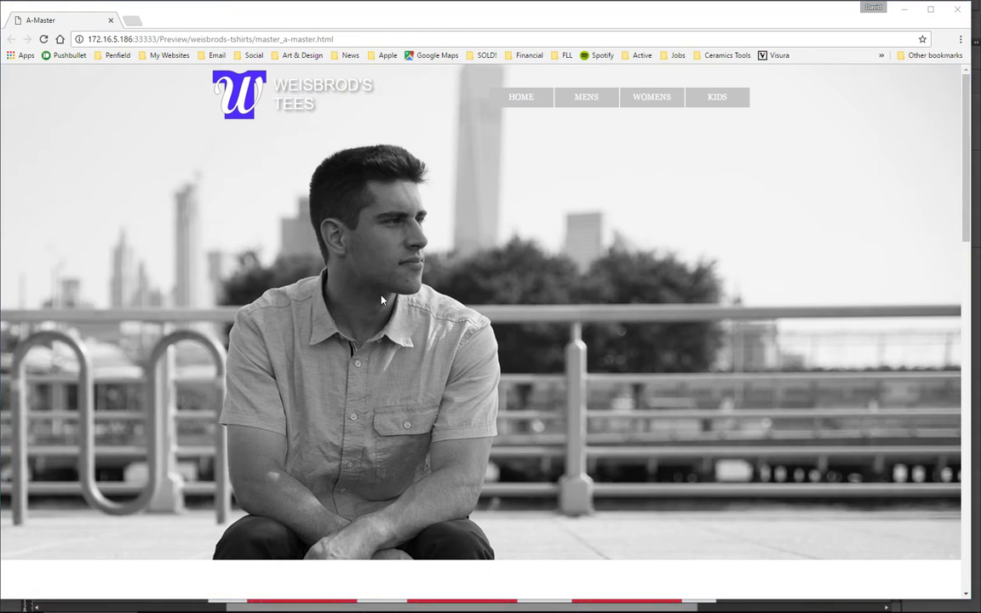
key(alt+Tab)
Step: Make the 1160 breakpoint fluid width, accepting that scroll effects get disabled
right_click(695, 66)
click(731, 119)
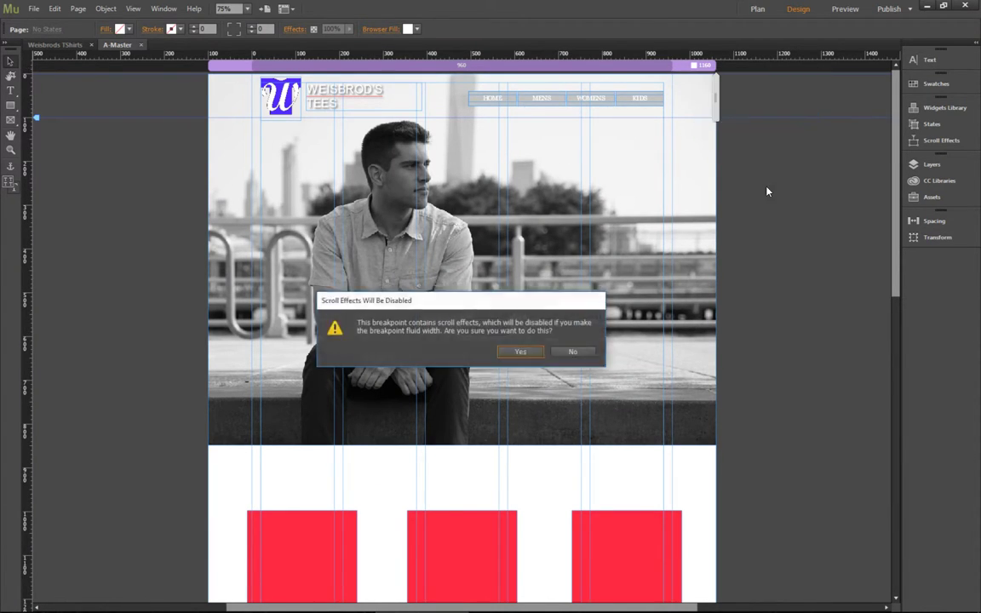
click(566, 351)
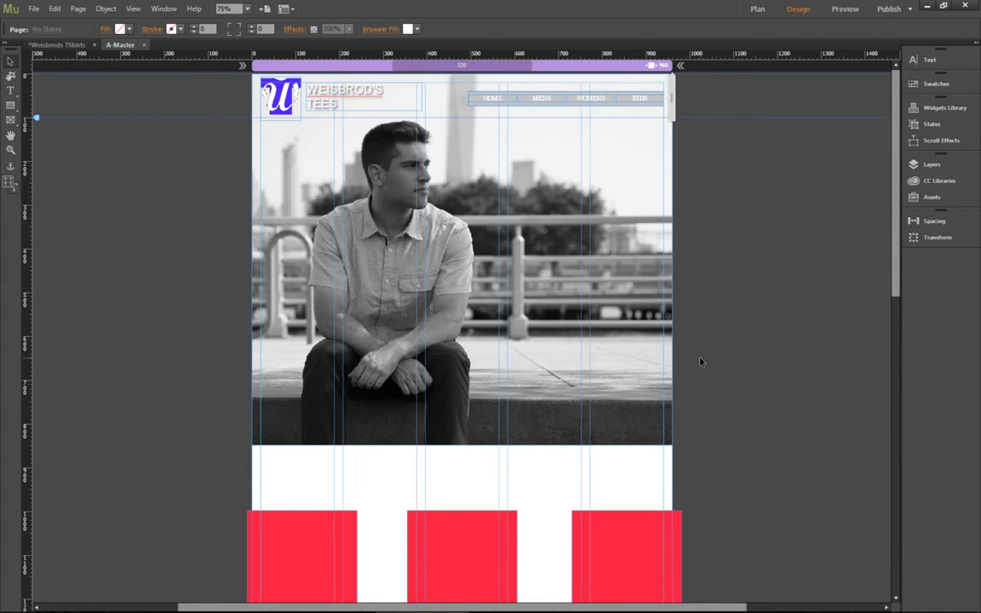
Step: Move the left and right red boxes inward so all three have 84 px gaps
click(501, 524)
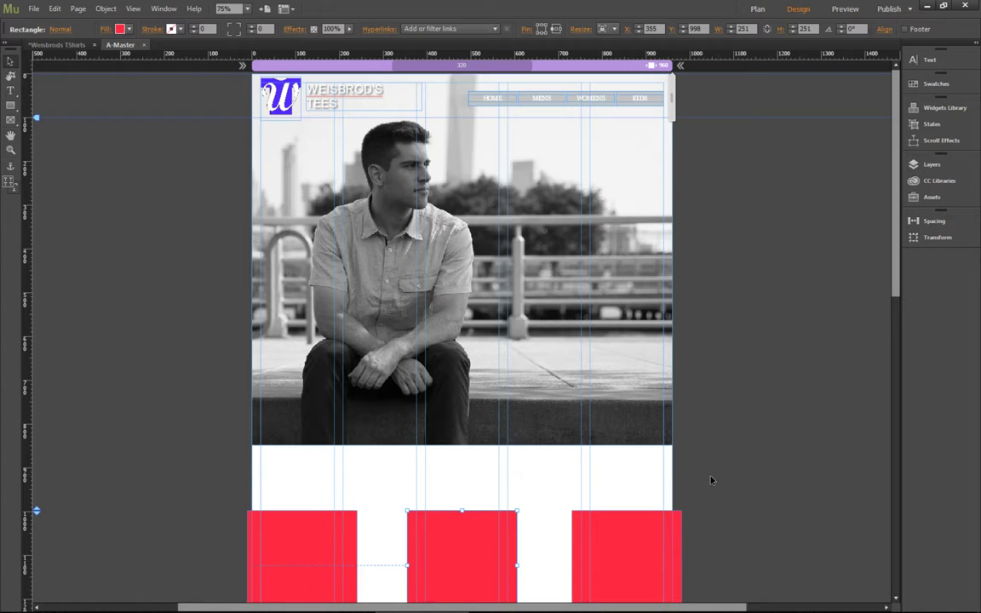
click(839, 427)
scroll(838, 427, down, 3)
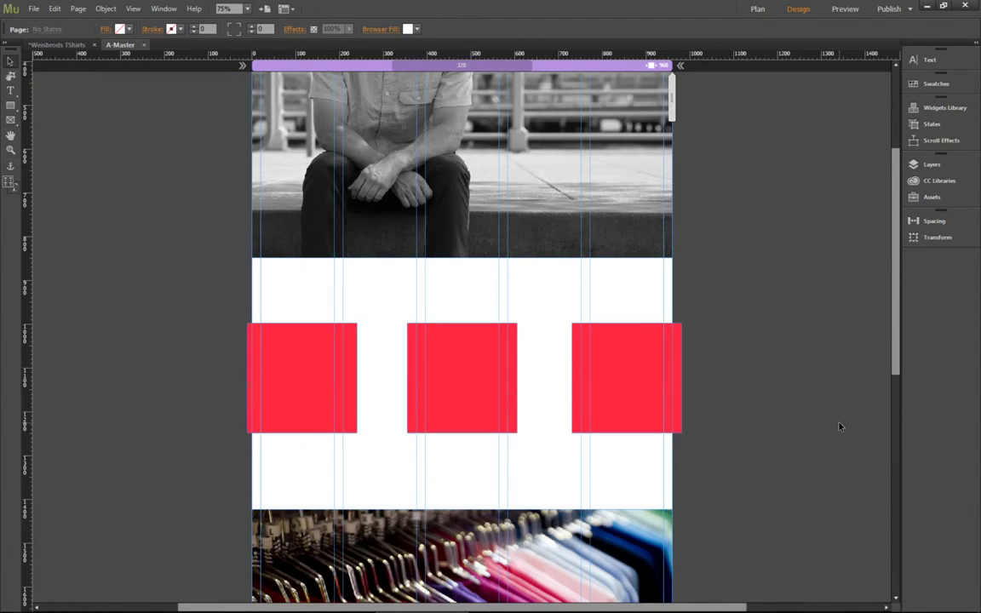
drag(295, 372, 308, 376)
drag(633, 394, 616, 394)
click(706, 363)
scroll(706, 363, up, 3)
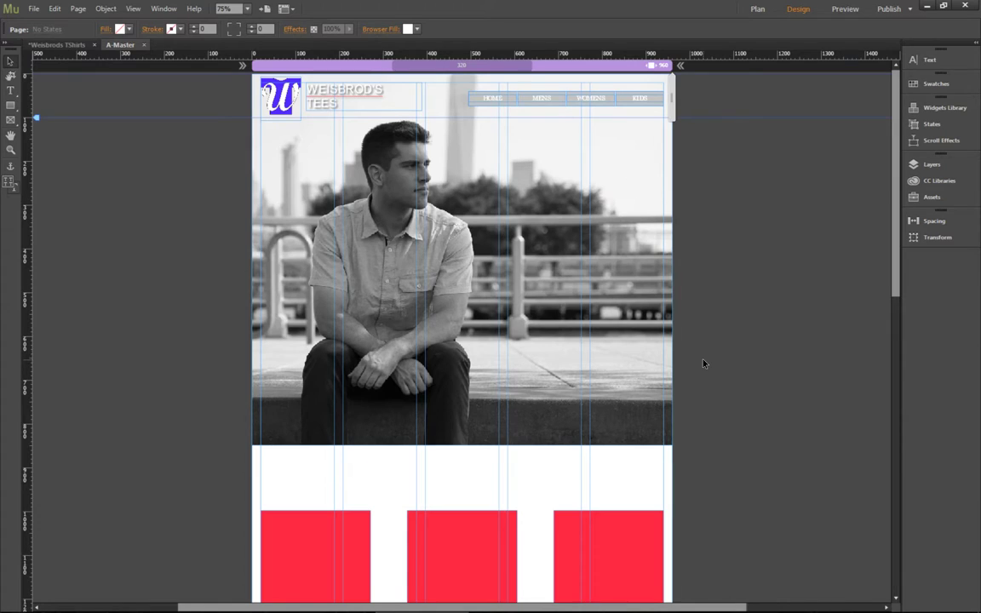
Step: Select the hero photo rectangle filled with NYC-Portrait-Guy.jpg
scroll(700, 353, down, 1)
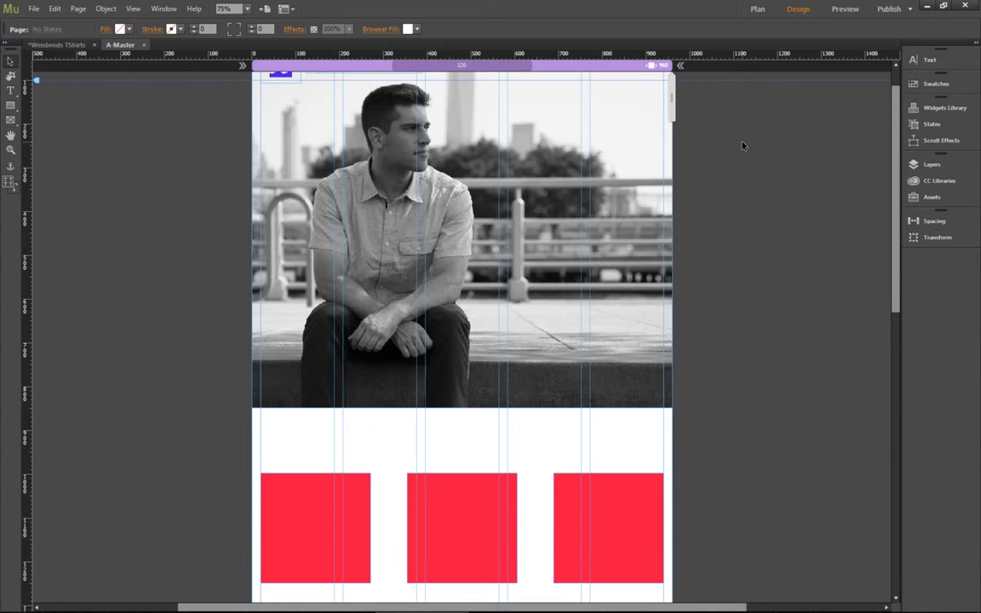
scroll(742, 147, up, 1)
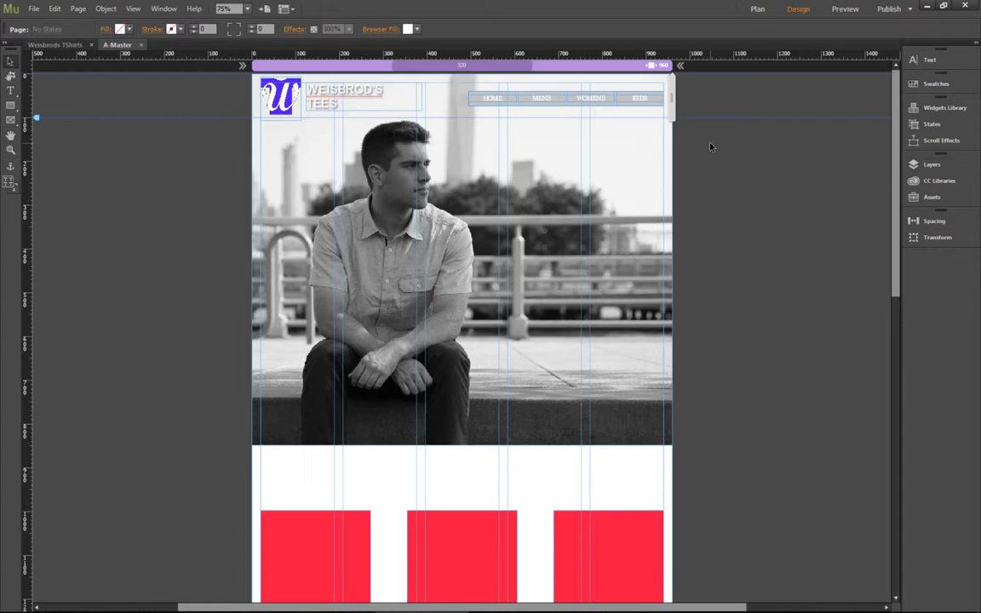
click(261, 174)
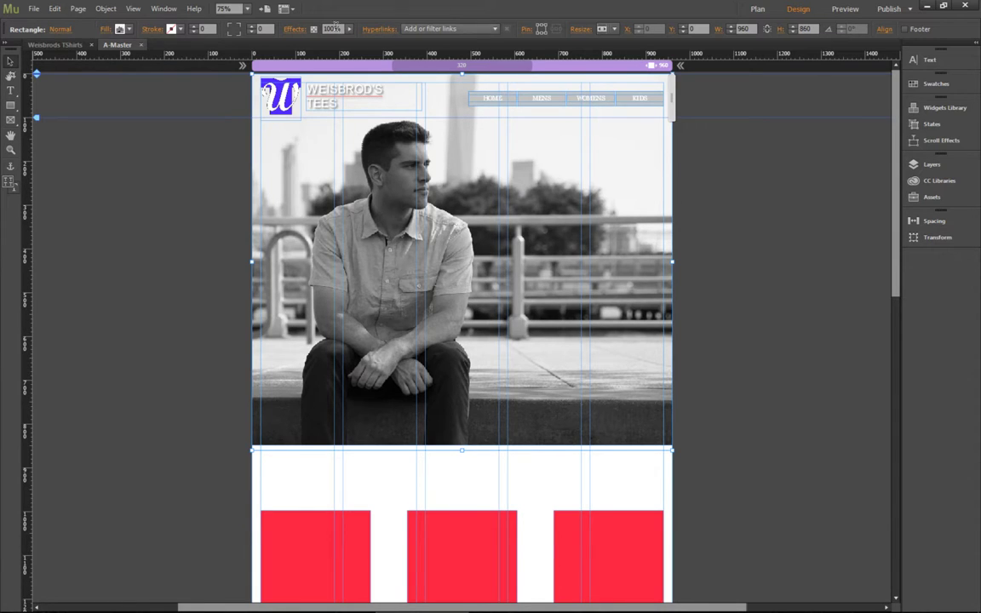
Step: Check the hero photo's fill, then open Scroll Effects, which needs a fixed-width breakpoint
click(103, 29)
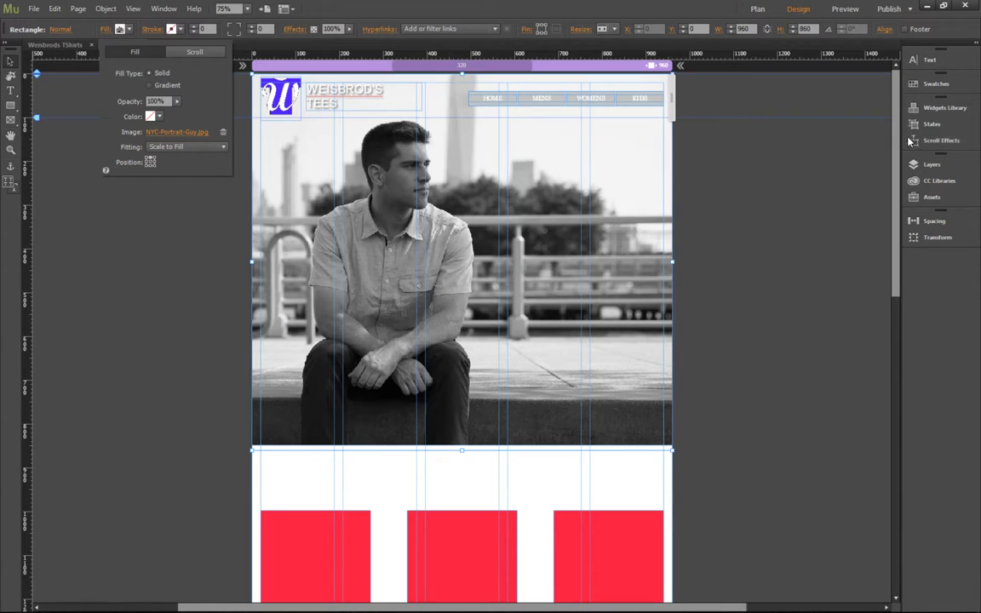
click(932, 145)
click(932, 141)
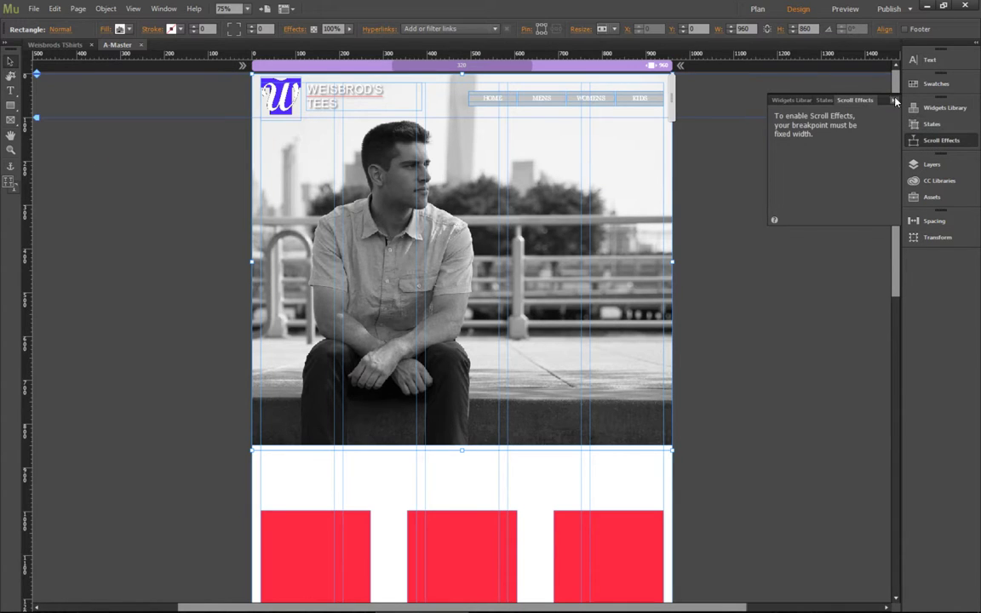
click(793, 100)
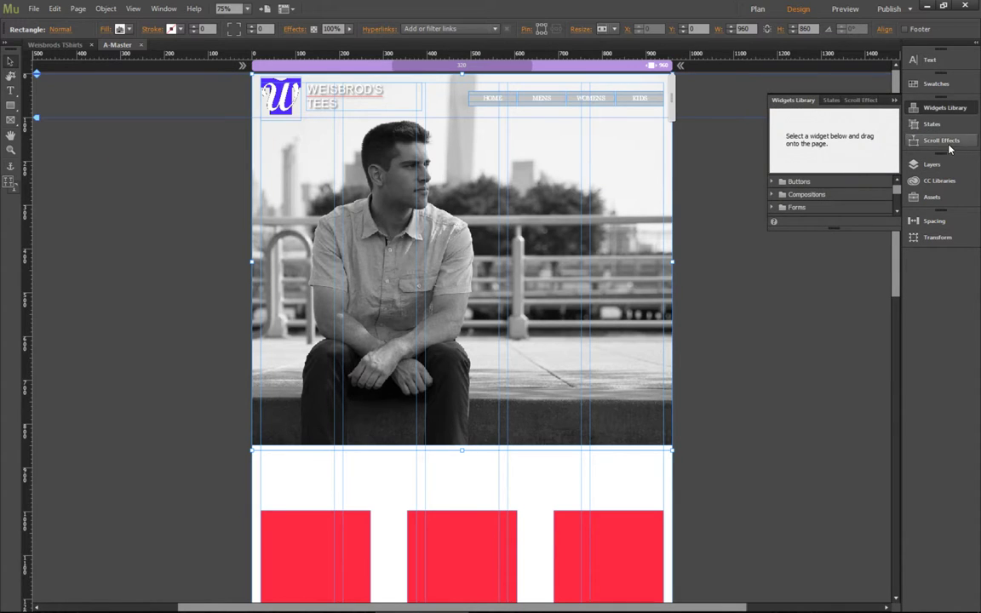
click(855, 99)
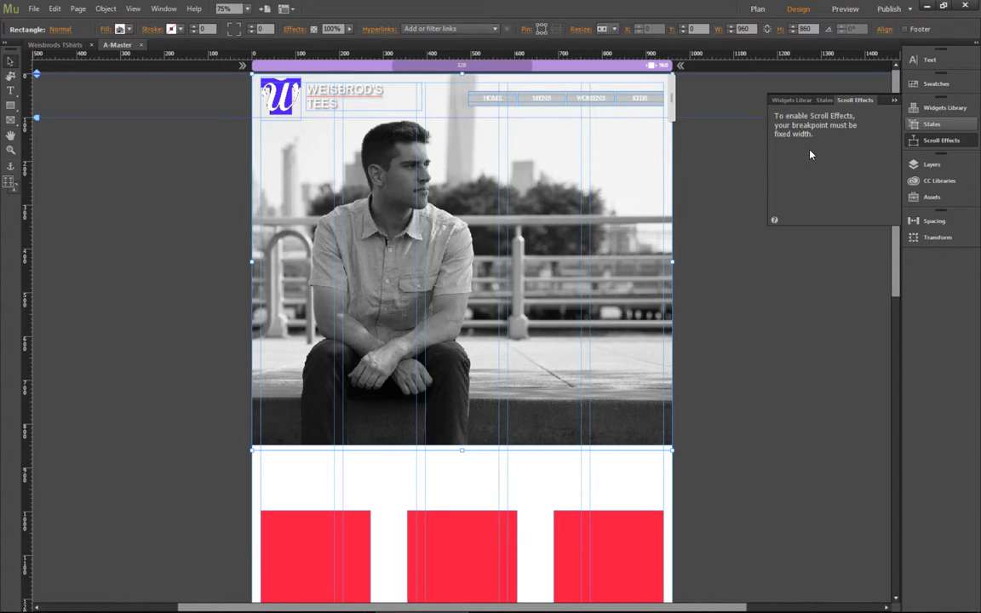
click(90, 132)
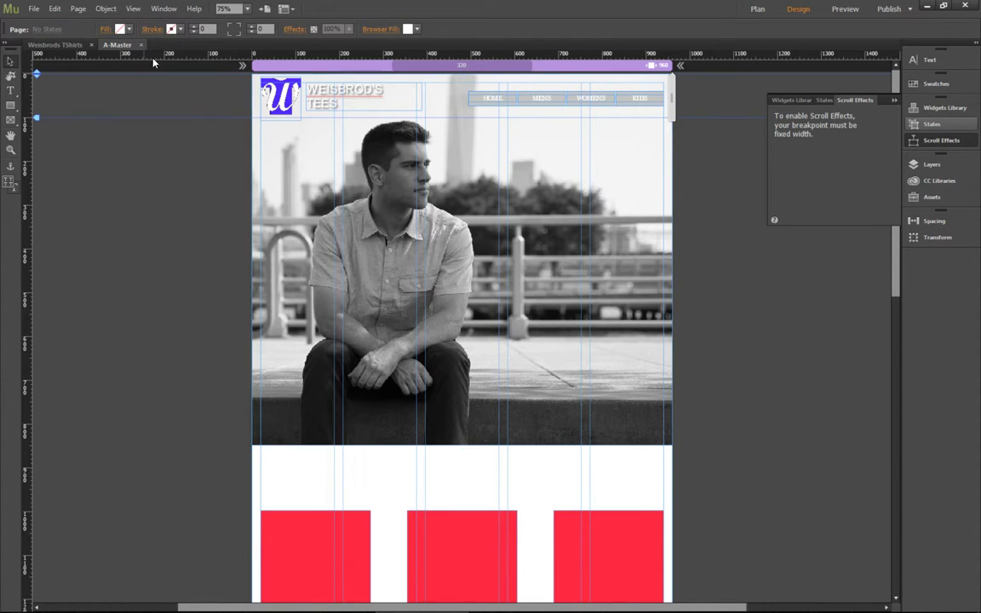
click(104, 31)
Step: Check the page fill's Scroll settings, then uncheck Fluid Width on the breakpoint
click(201, 53)
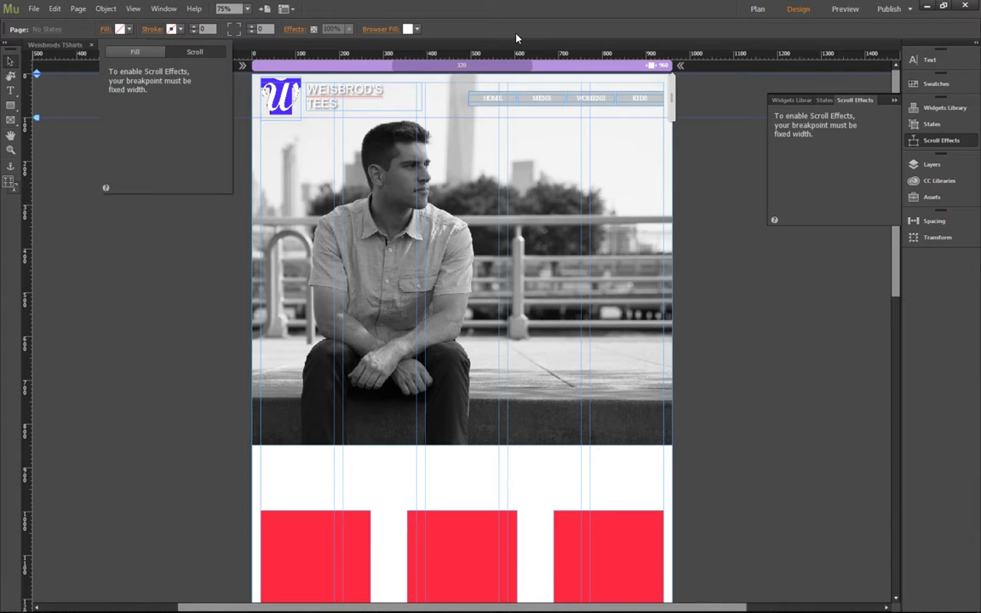
right_click(654, 68)
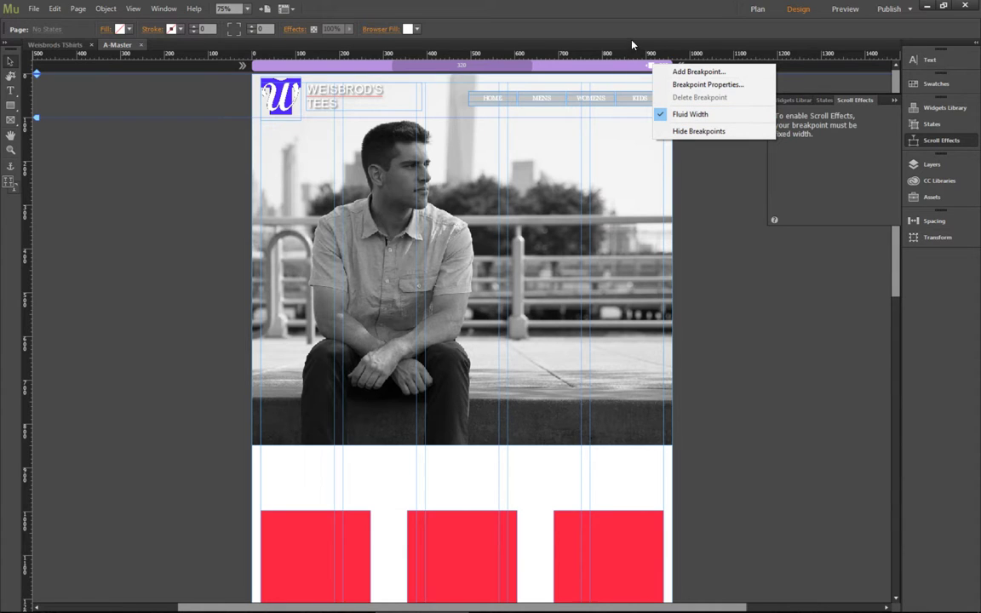
right_click(630, 69)
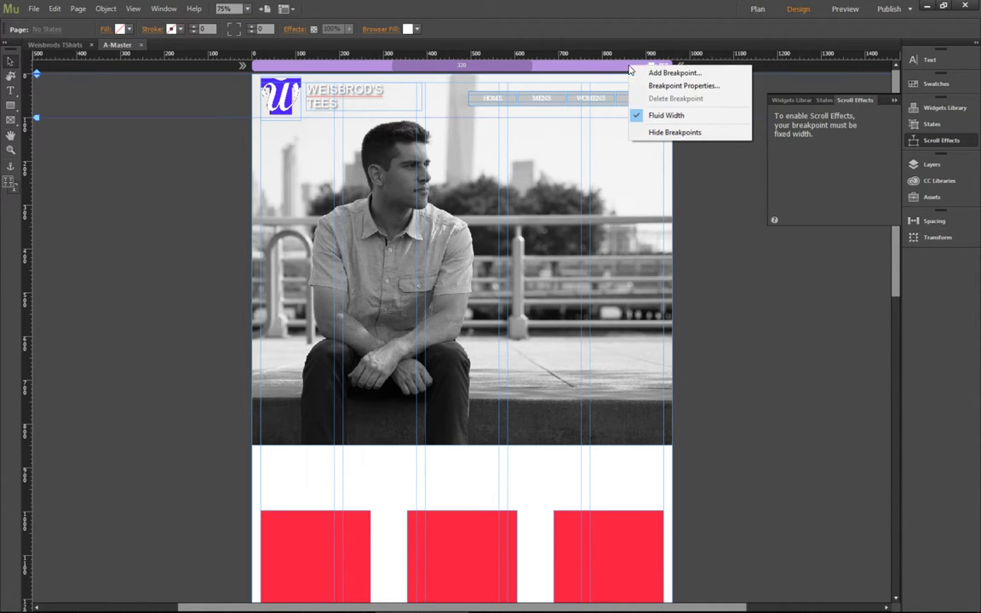
click(670, 119)
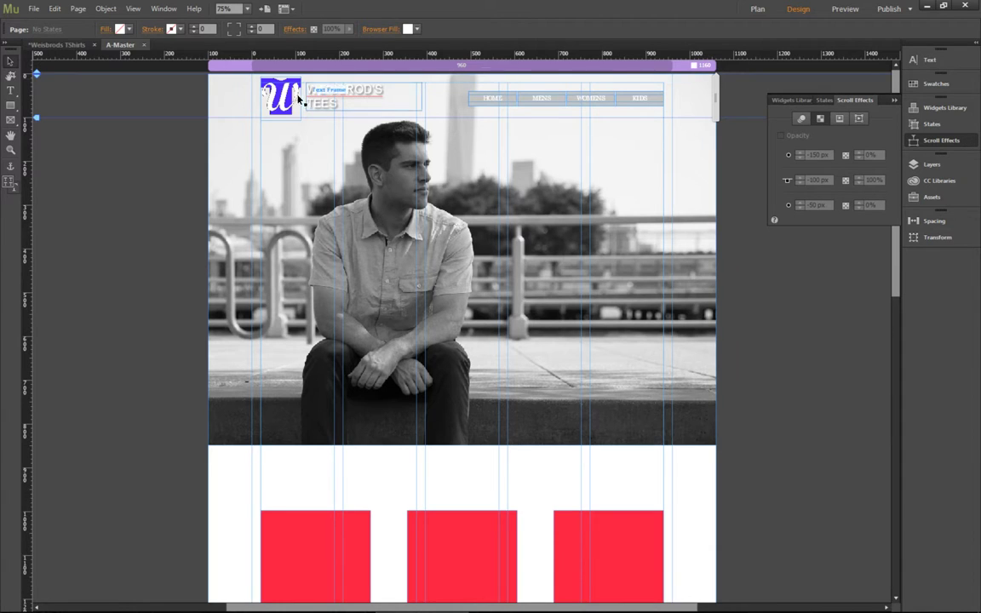
Step: Enable Motion scroll effects on the hero photo with initial and final speeds of 0
click(214, 153)
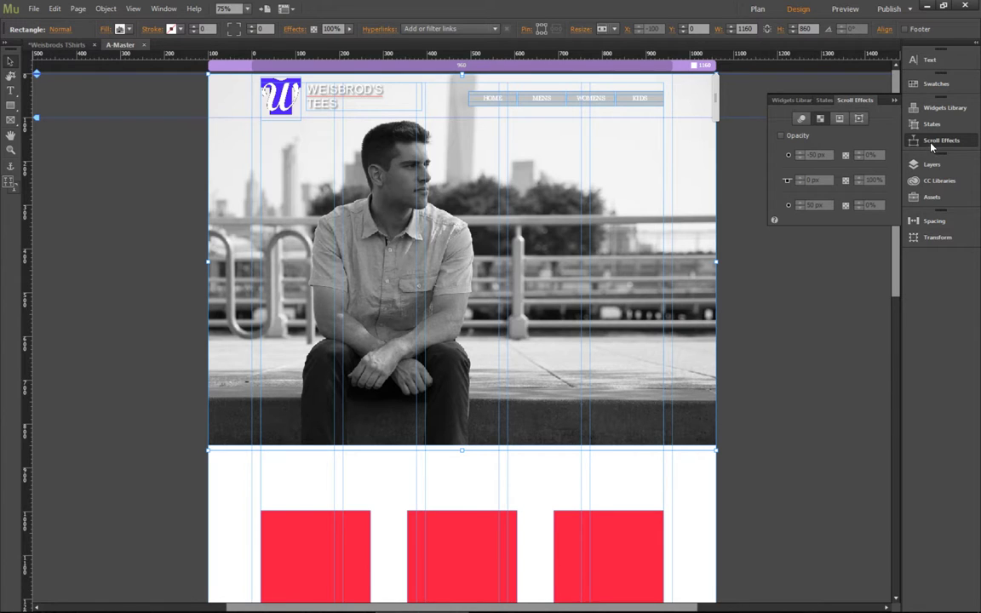
click(802, 119)
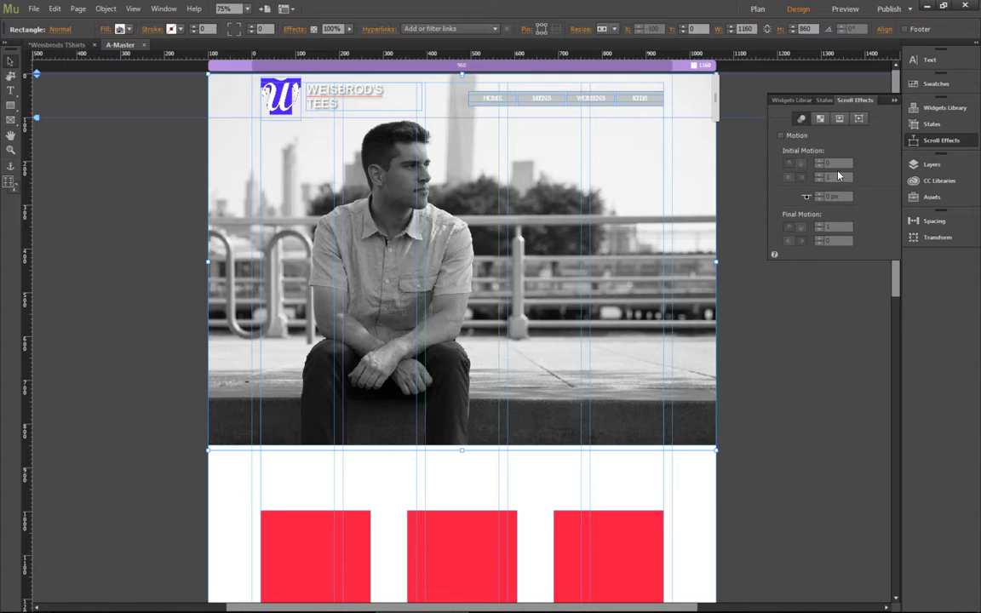
click(781, 136)
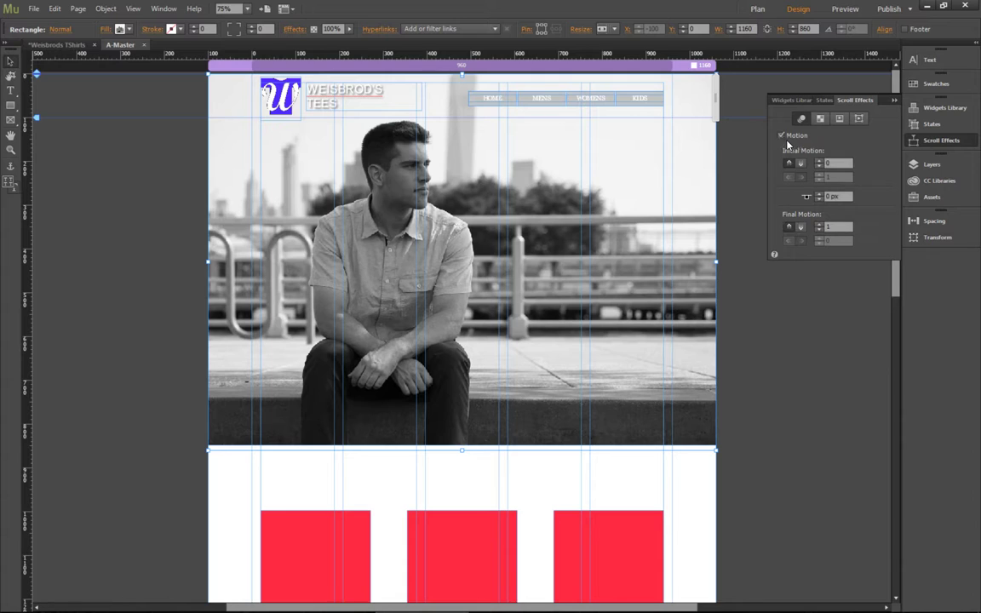
click(832, 163)
click(834, 227)
text(0)
key(Return)
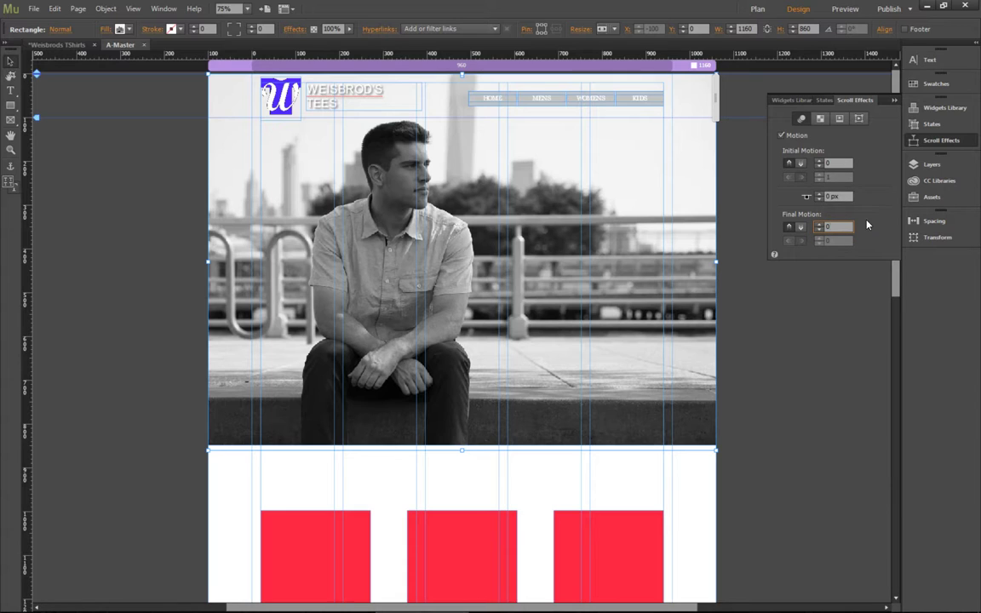
click(798, 178)
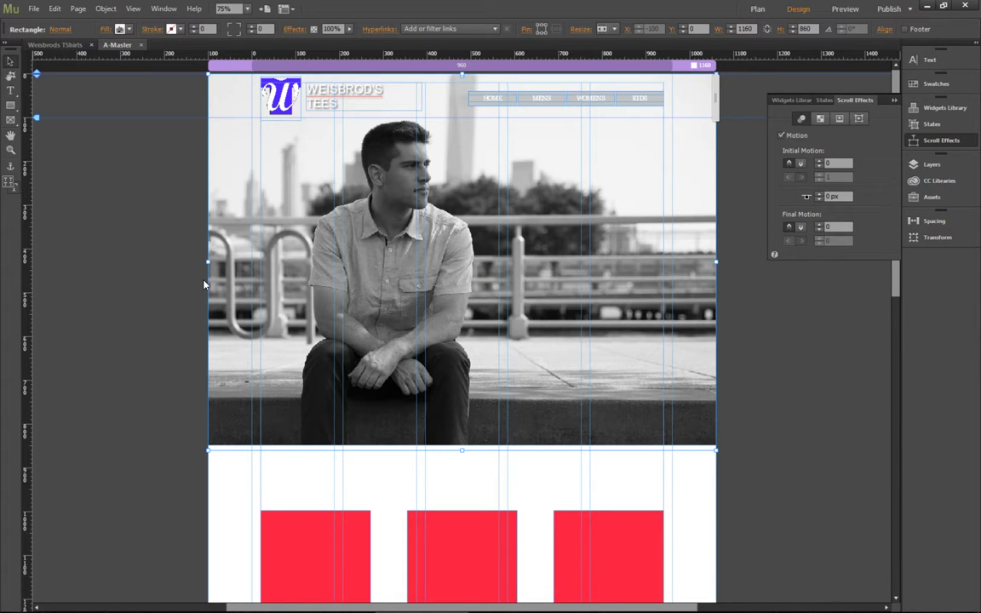
Step: Preview in Chrome, scrolling to watch the hero photo stay fixed, then close the duplicate preview tab
key(ctrl+shift+e)
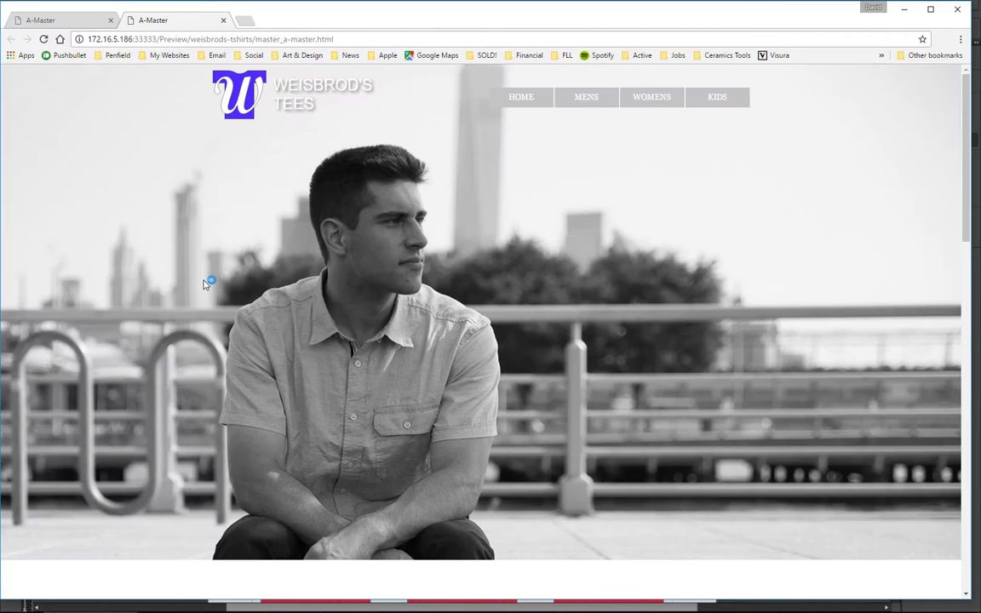
scroll(204, 283, down, 6)
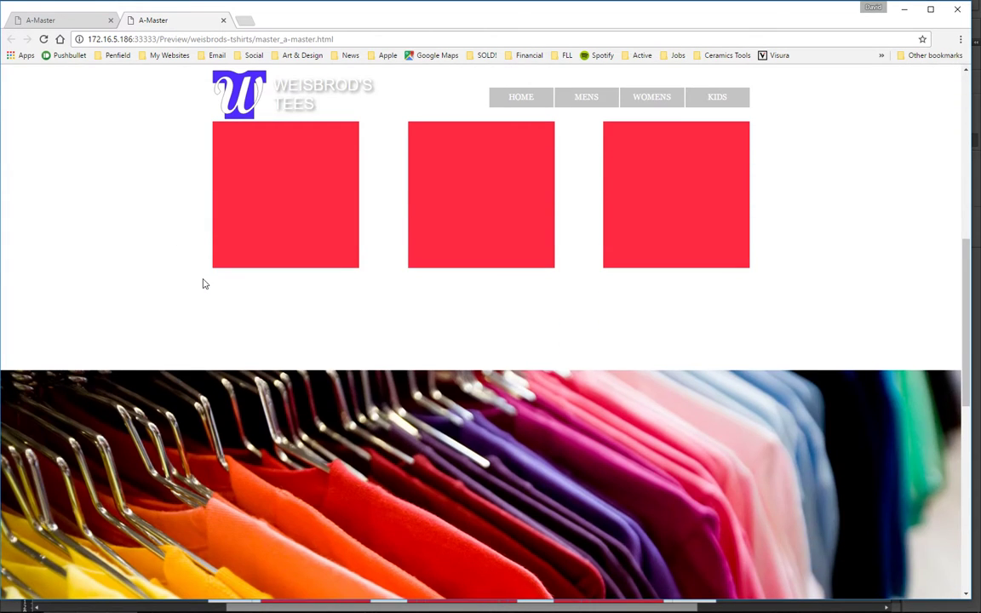
scroll(205, 284, up, 5)
scroll(205, 283, down, 5)
scroll(205, 284, up, 5)
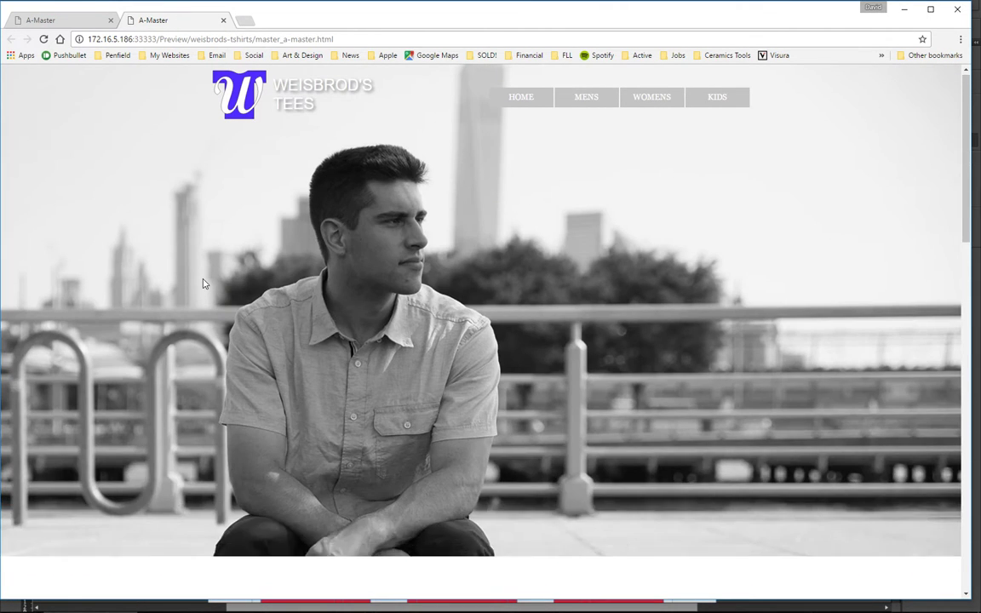
scroll(204, 283, down, 1)
scroll(205, 284, down, 5)
scroll(204, 284, up, 6)
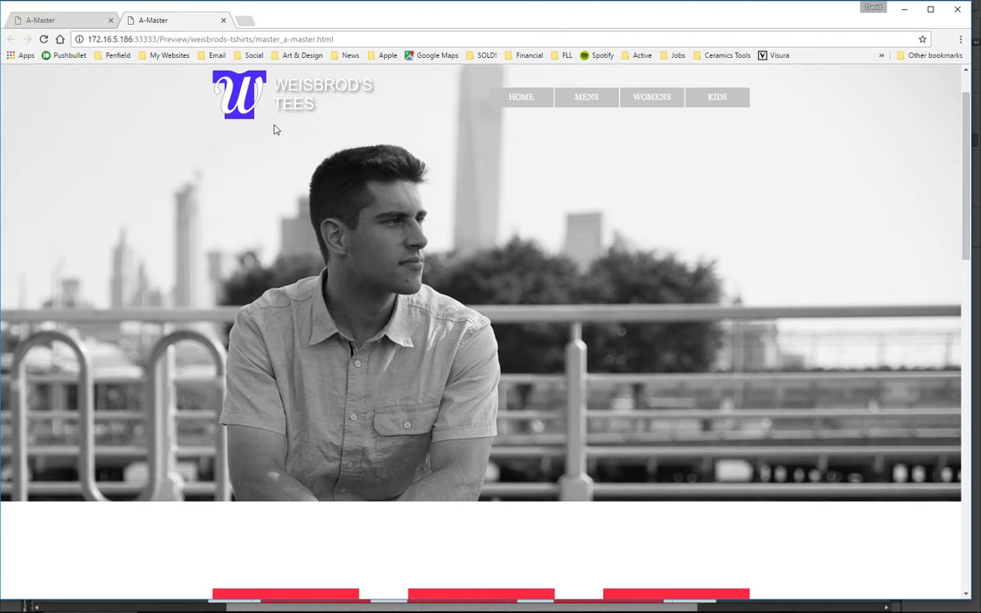
scroll(401, 230, down, 7)
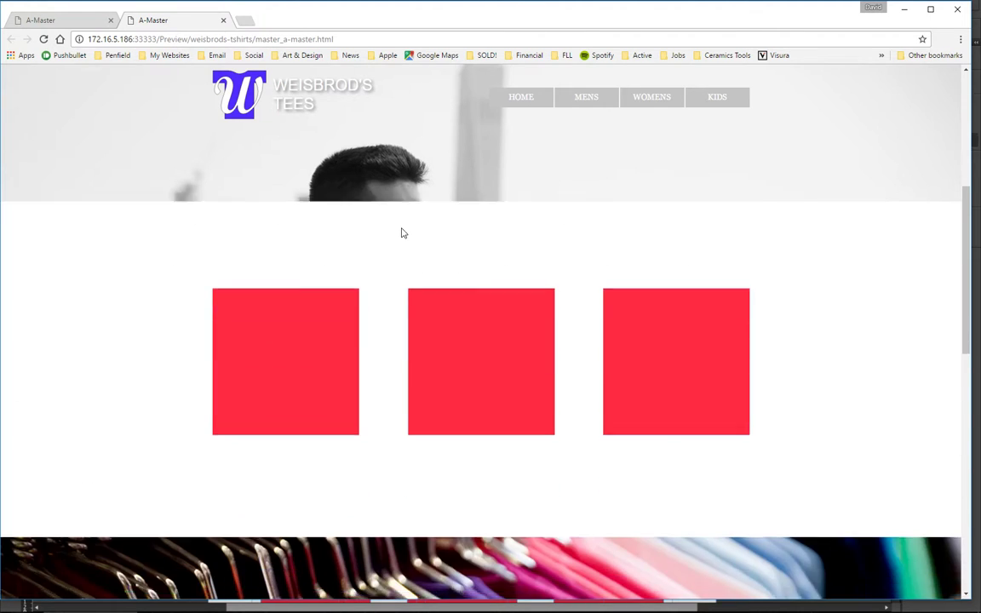
scroll(403, 232, down, 3)
scroll(400, 235, up, 11)
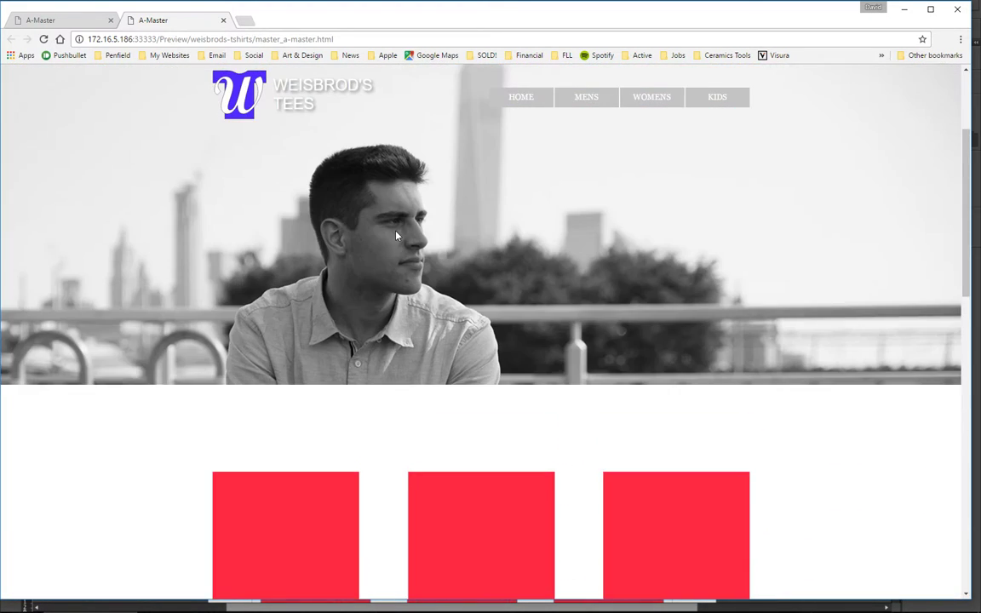
scroll(396, 236, down, 5)
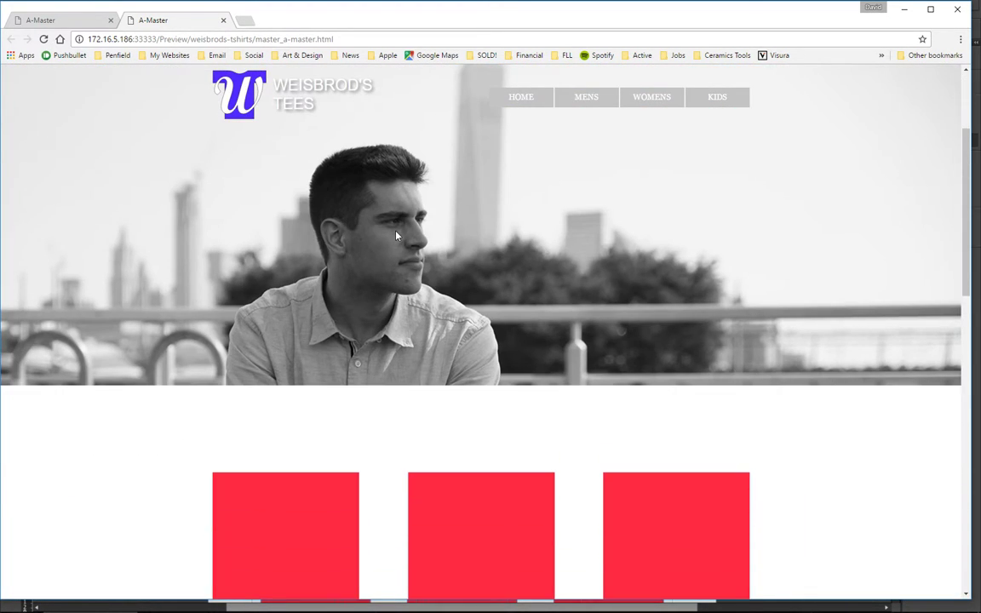
scroll(396, 236, up, 5)
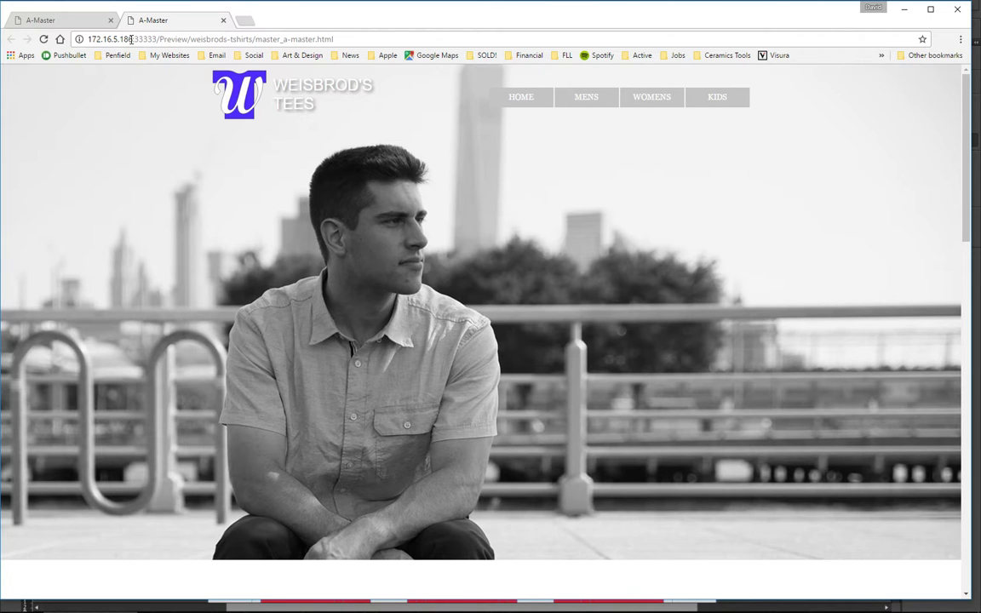
key(ctrl+w)
Step: Back in Muse, turn off the hero photo's Motion effect and pin it instead
key(alt+Tab)
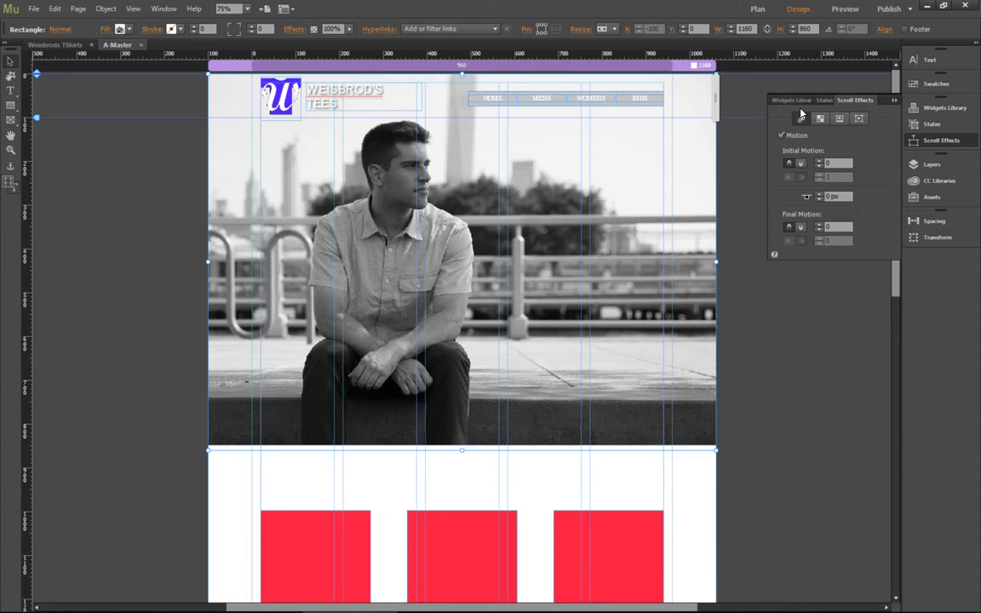
click(797, 137)
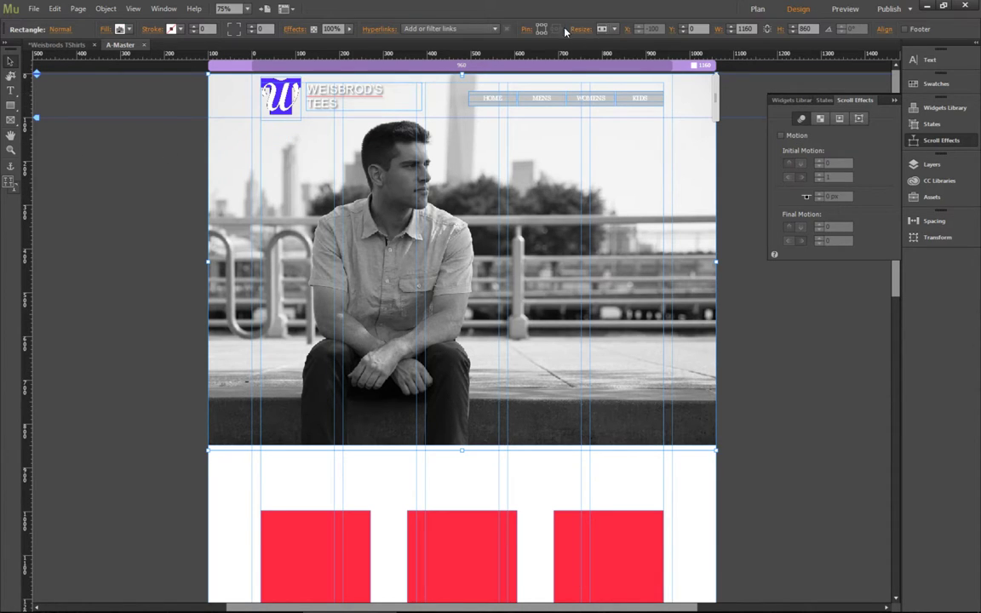
click(543, 29)
Step: Save the site, scroll the Chrome preview to check the pinned hero photo, then return to Muse
key(ctrl+s)
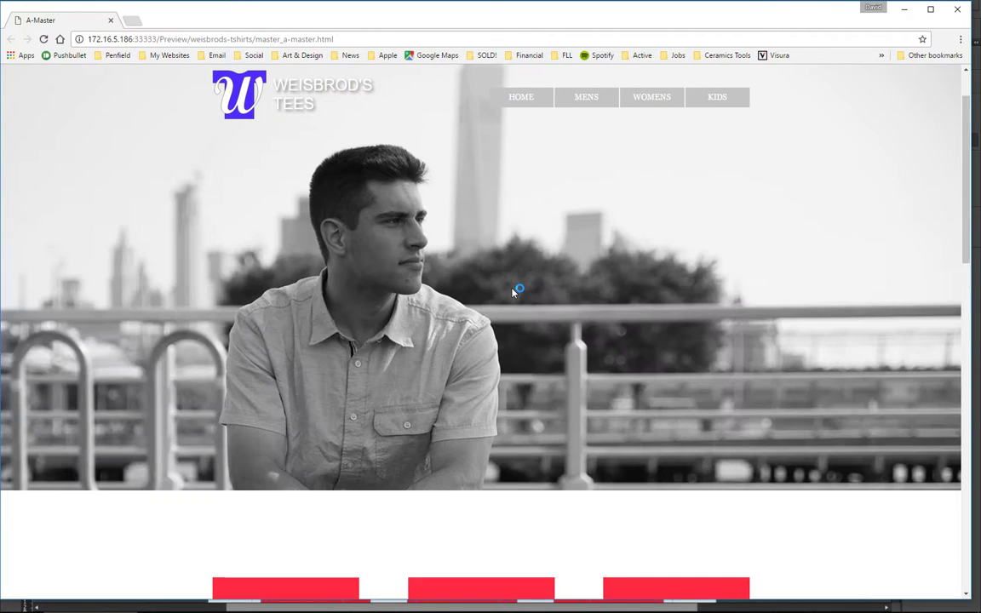
scroll(515, 292, down, 5)
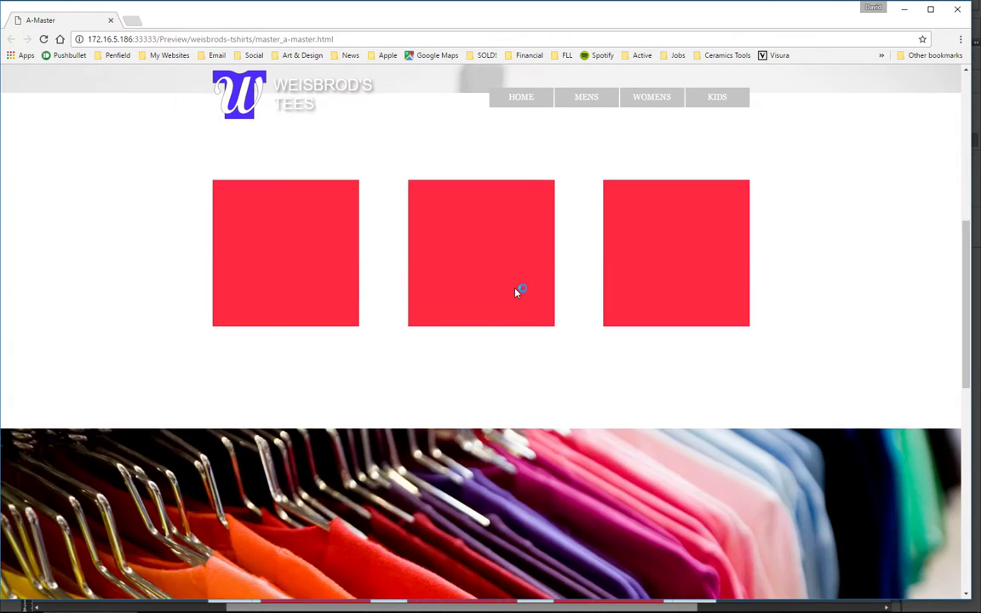
scroll(516, 293, up, 5)
scroll(515, 292, down, 5)
scroll(515, 292, up, 5)
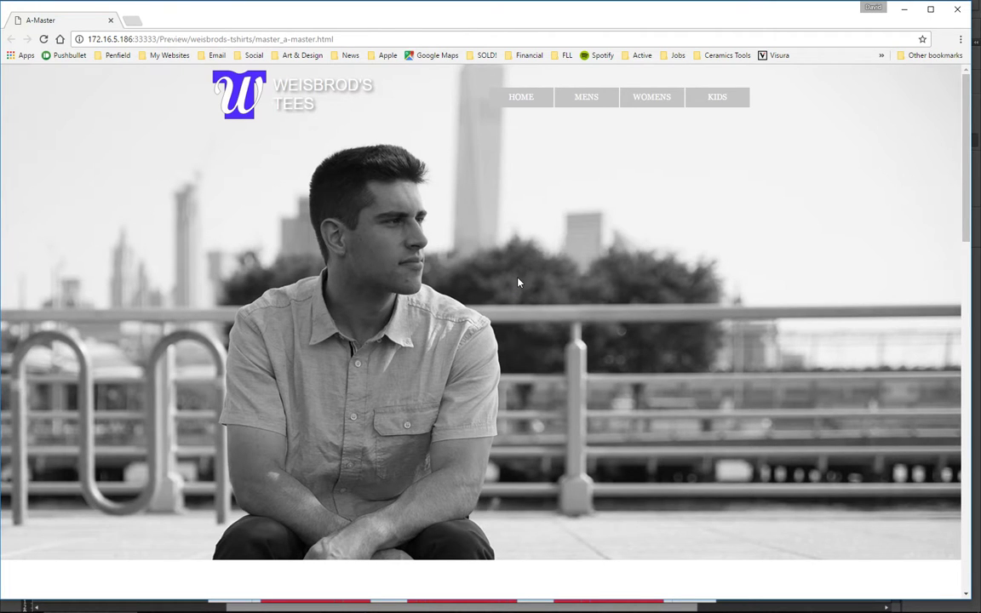
key(alt+Tab)
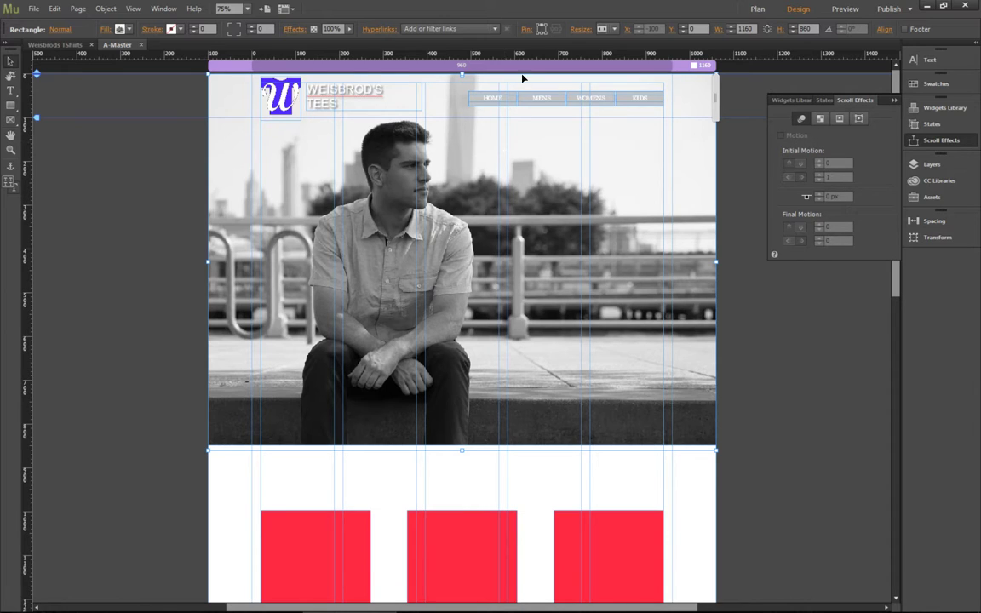
Step: Unpin the hero photo, re-enable Motion with 0.5 initial and final speeds, and preview it
click(542, 30)
click(528, 29)
click(781, 135)
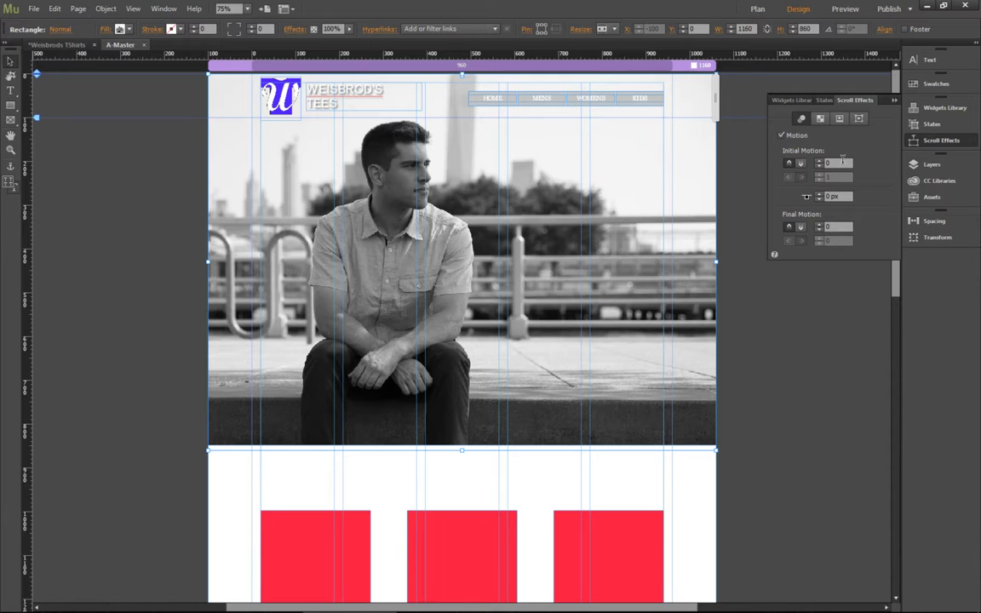
click(789, 163)
text(.5)
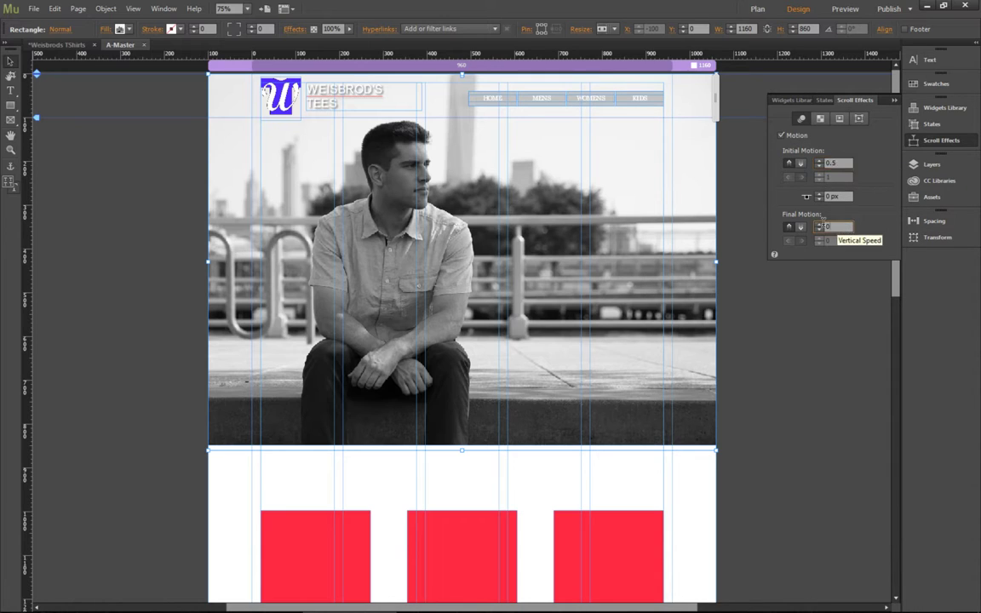
click(801, 227)
text(.5)
key(Return)
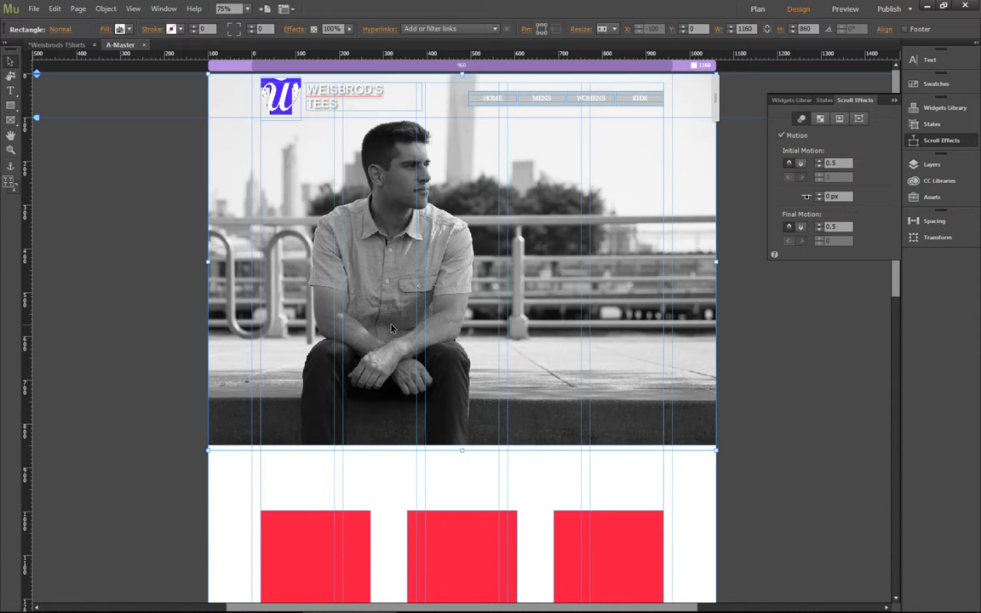
key(ctrl+shift+e)
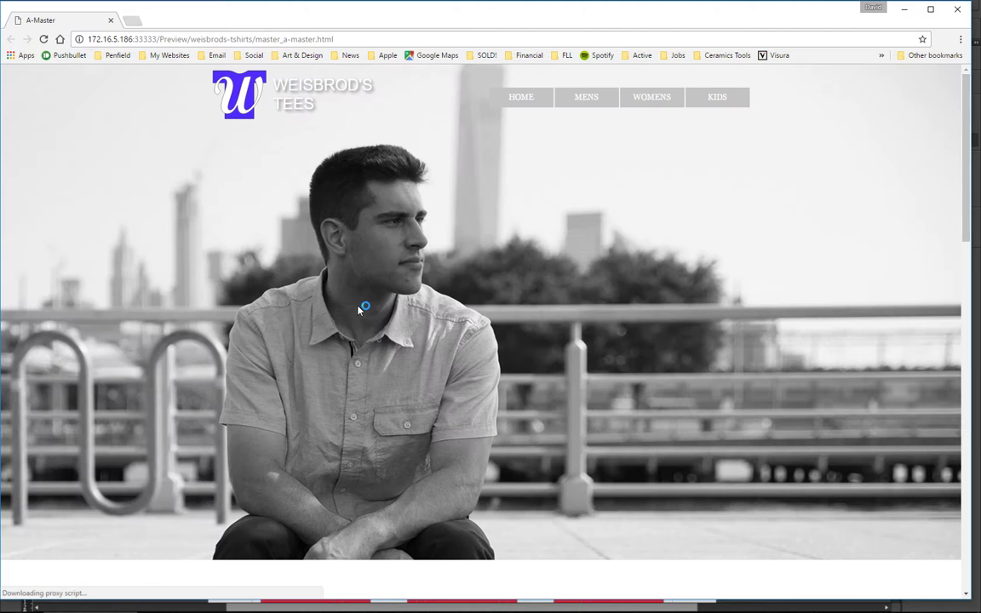
Step: Scroll the Chrome preview up and down to watch the hero photo drift slowly, then return to Muse
scroll(360, 308, down, 5)
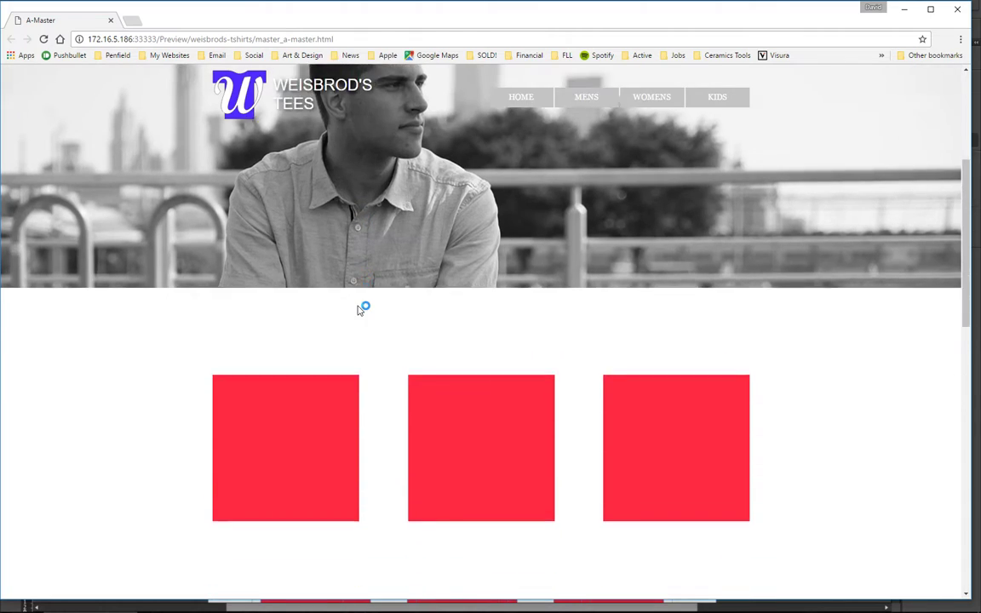
scroll(359, 308, down, 4)
scroll(360, 308, up, 5)
scroll(360, 311, up, 2)
scroll(360, 310, down, 5)
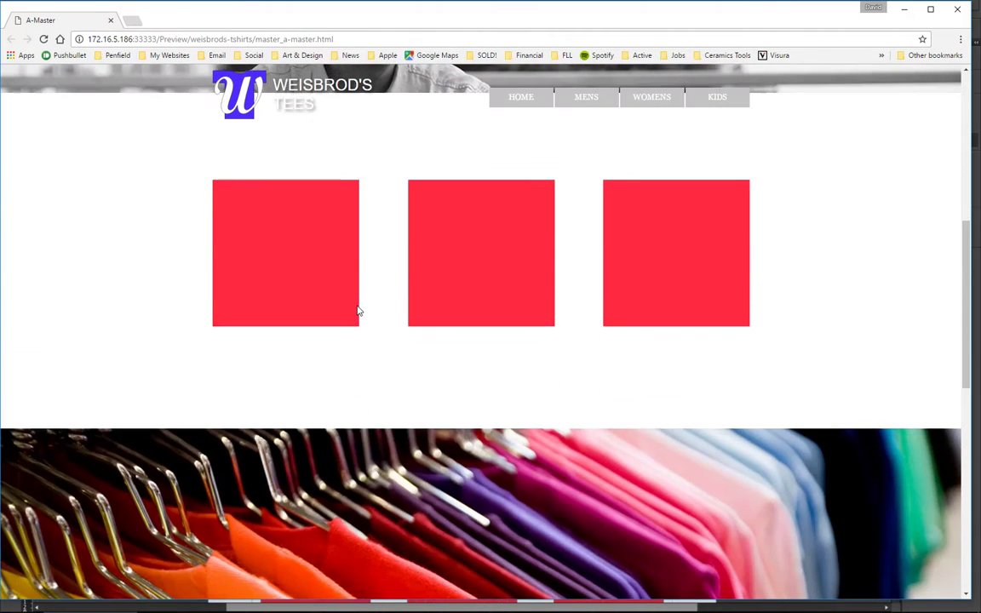
scroll(357, 311, up, 5)
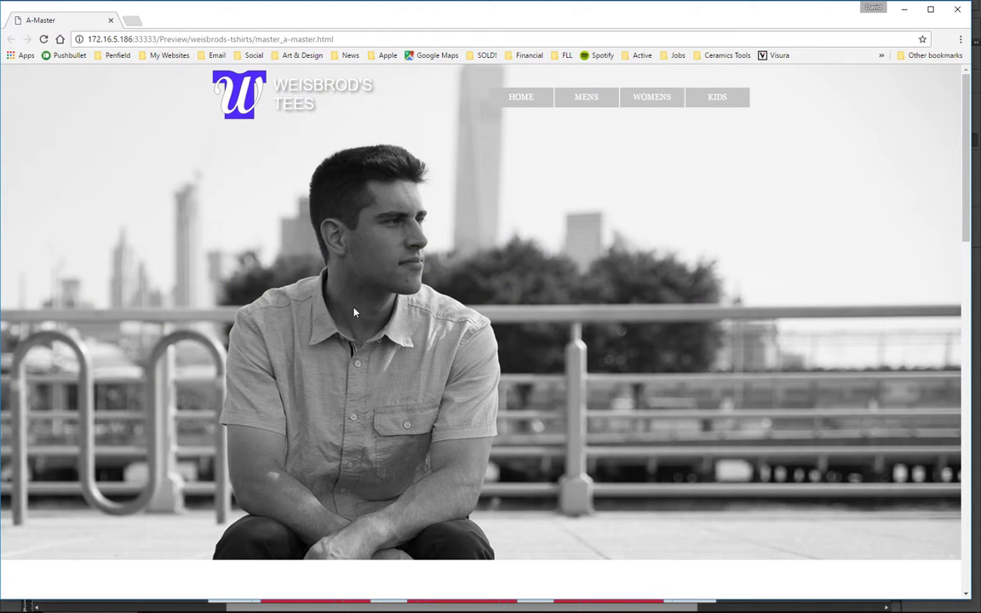
key(alt+Tab)
Step: Turn on scroll Motion for the T-shirt rack image with initial and final speeds of 0.5
click(764, 327)
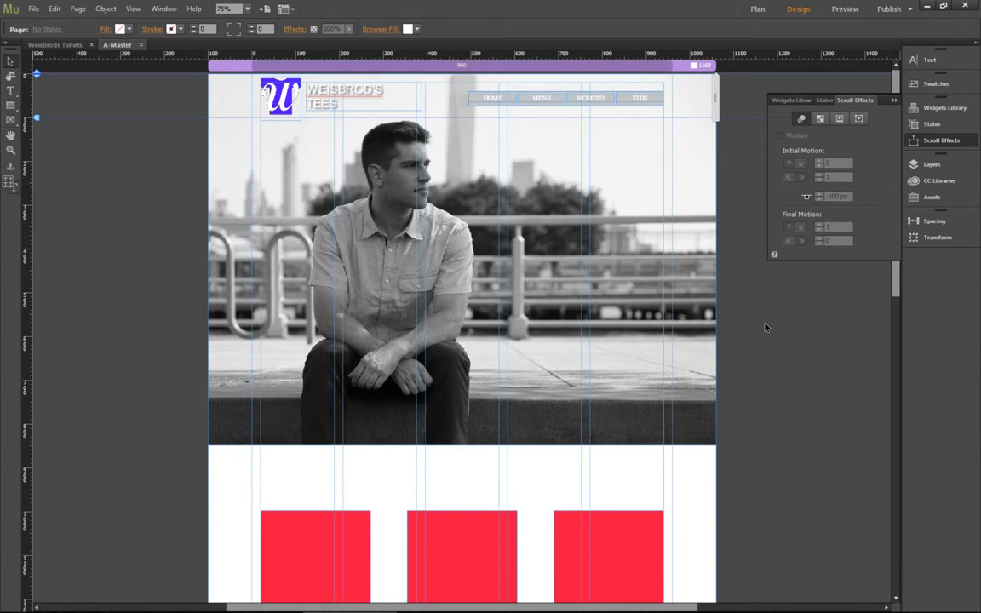
scroll(765, 327, down, 5)
click(690, 345)
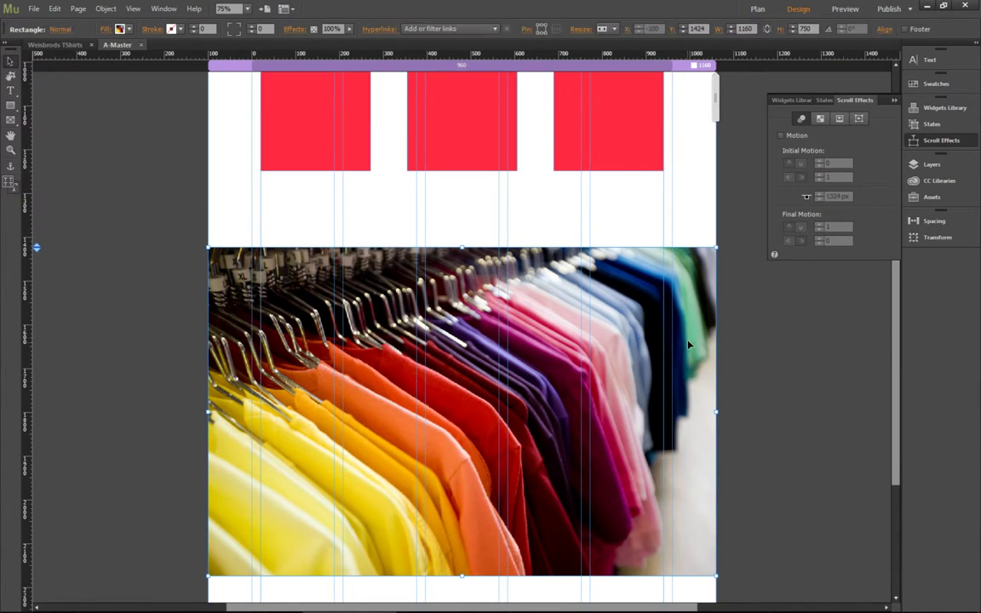
click(781, 137)
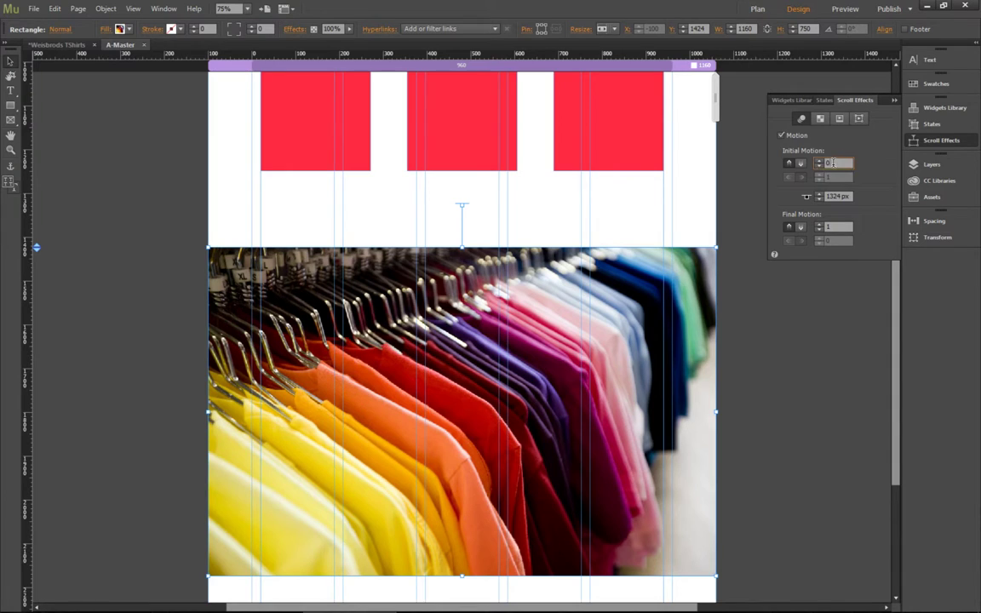
text(.5)
click(839, 227)
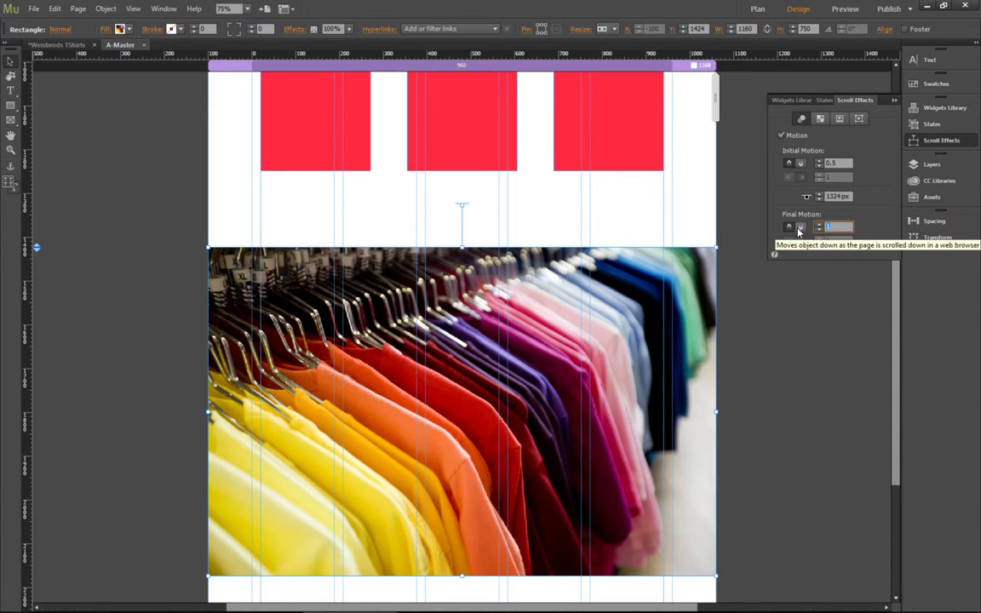
text(.5)
key(Return)
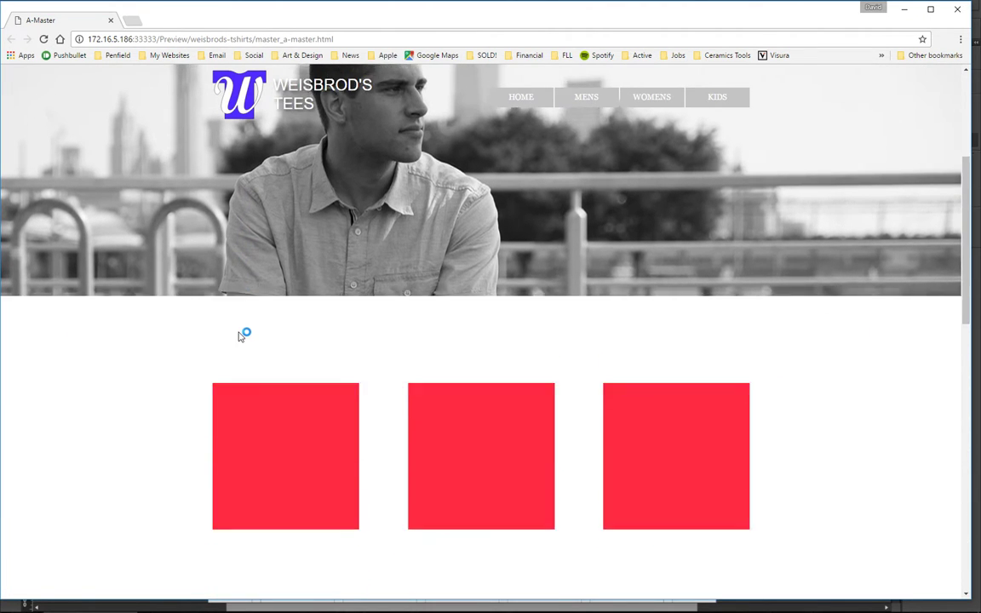
Step: Scroll the Weisbrod's Tees preview up and down to watch the shirts image move slowly beneath the content
scroll(240, 337, up, 2)
scroll(239, 337, down, 1)
scroll(238, 337, up, 1)
scroll(238, 338, down, 5)
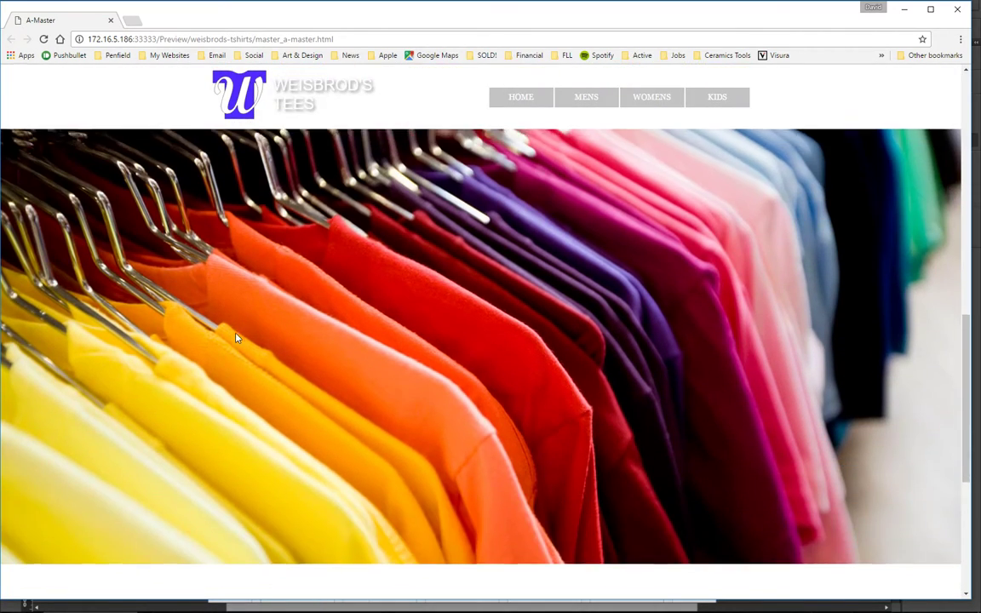
scroll(237, 338, down, 2)
scroll(230, 345, up, 10)
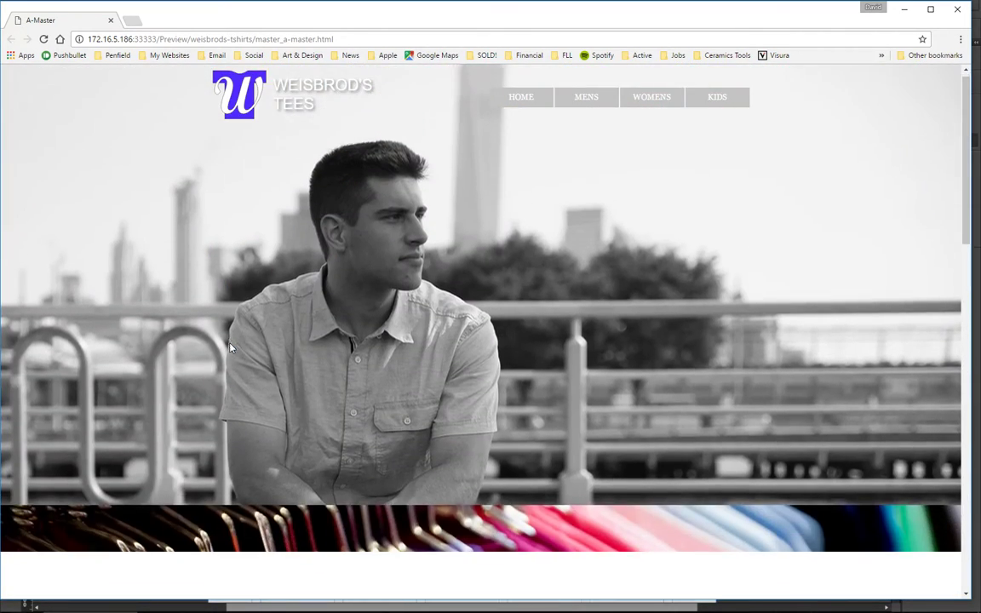
scroll(230, 346, down, 5)
scroll(229, 356, up, 2)
scroll(228, 356, up, 3)
scroll(228, 356, down, 5)
scroll(228, 356, up, 6)
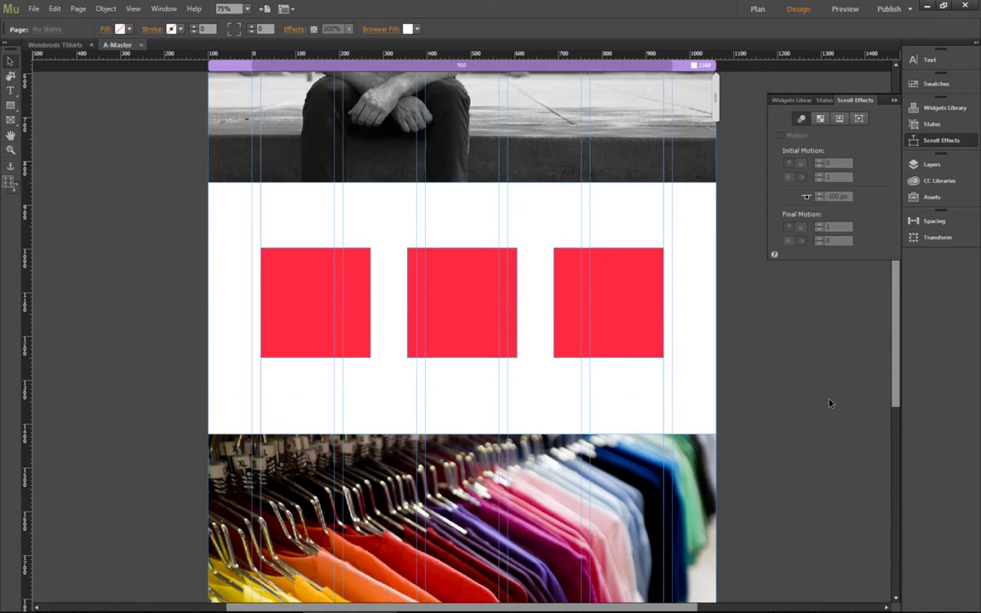
Step: Shorten the hero photo from its bottom edge to 849 px tall
click(479, 275)
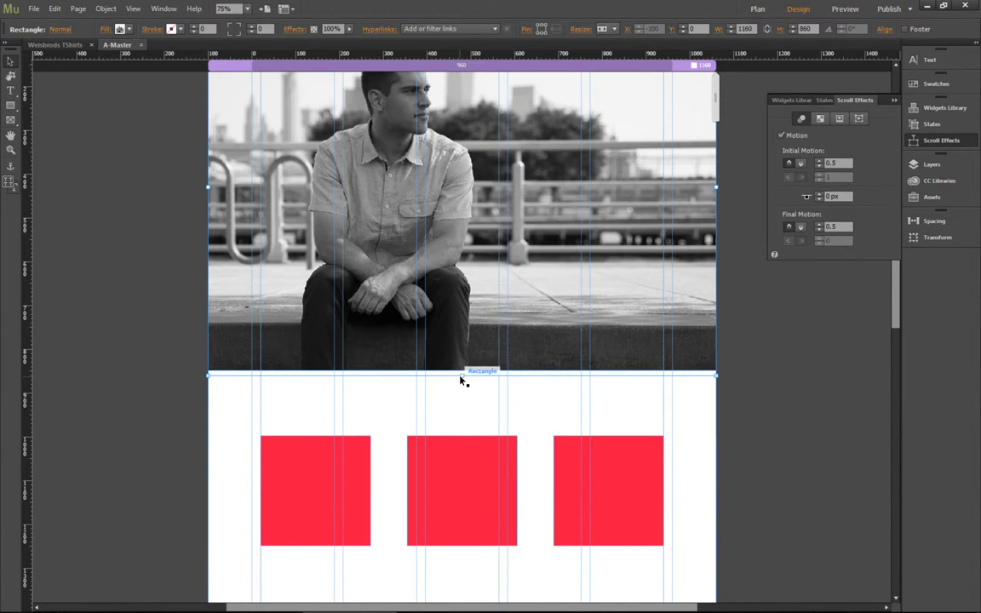
drag(461, 375, 465, 369)
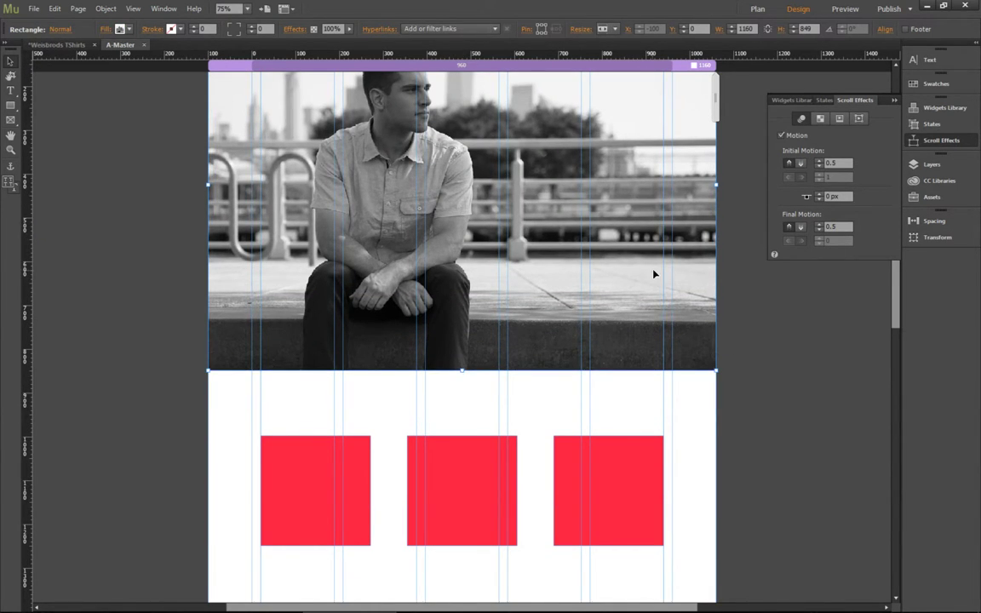
scroll(659, 284, up, 2)
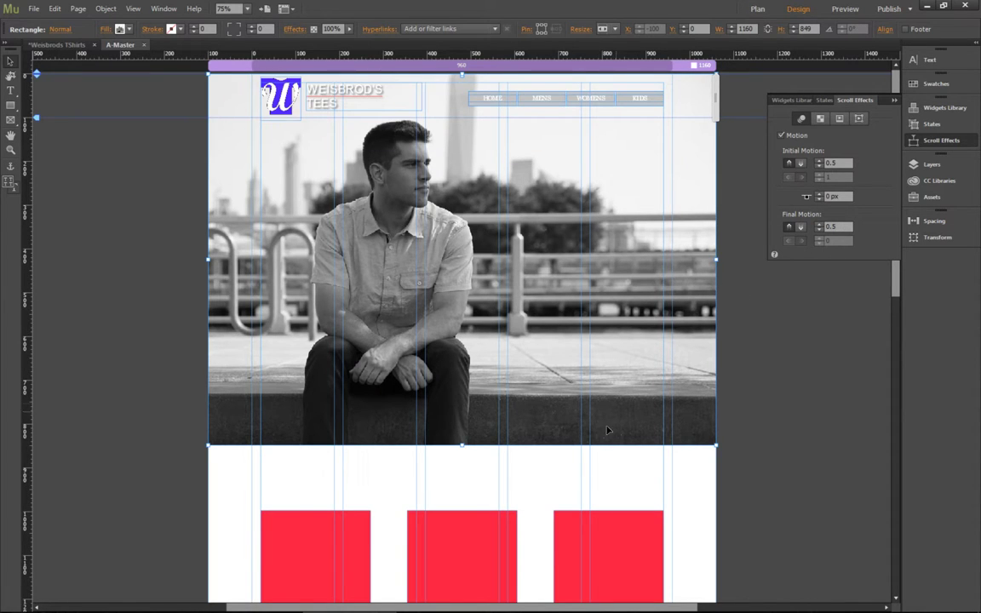
scroll(692, 460, down, 4)
Step: Give the hero photo's scroll motion a -100 px offset, save the site and preview it
click(628, 449)
scroll(694, 101, up, 4)
click(572, 190)
click(526, 31)
click(826, 197)
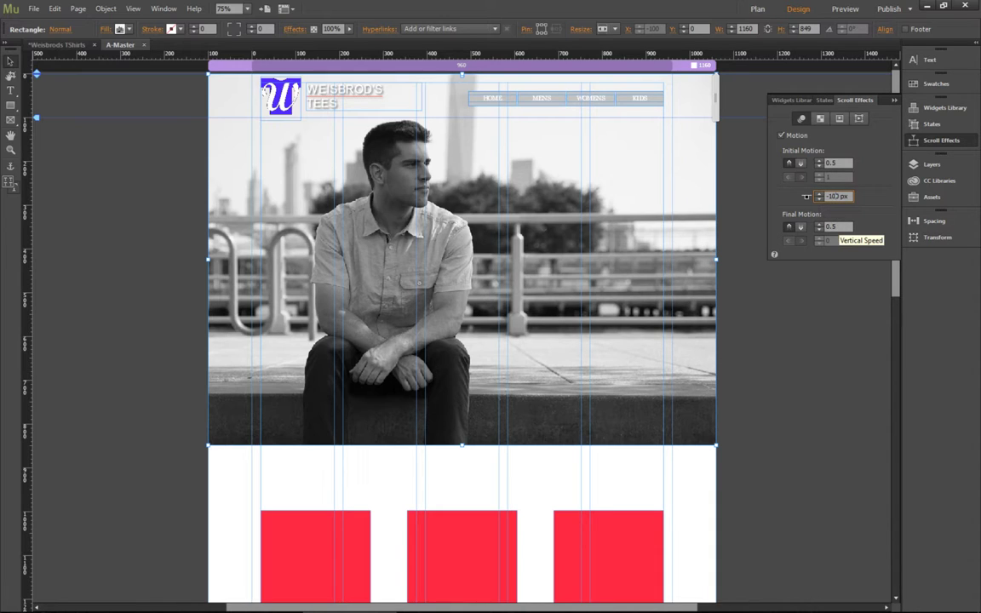
key(Return)
key(ctrl+s)
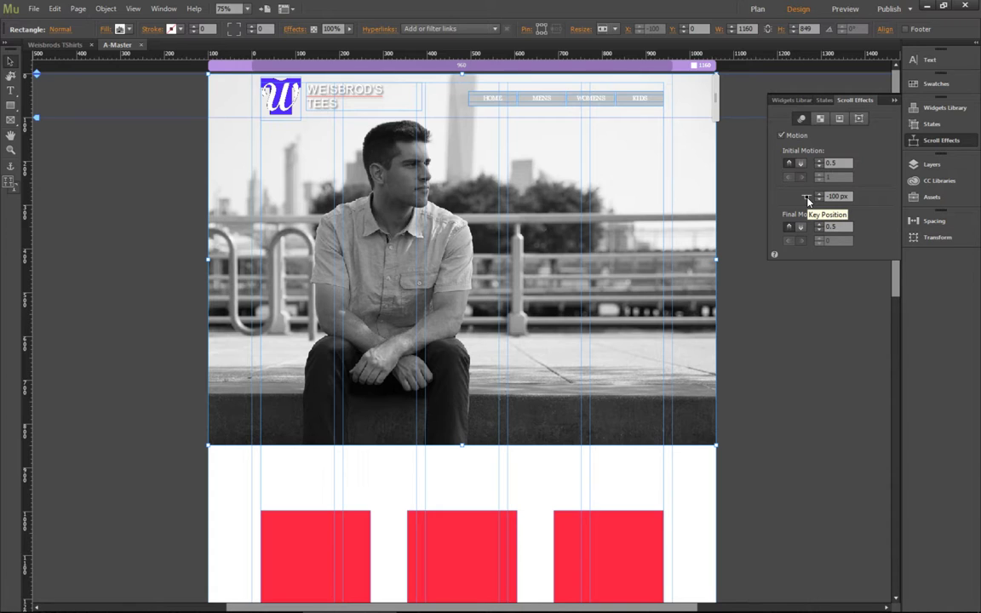
key(ctrl+shift+e)
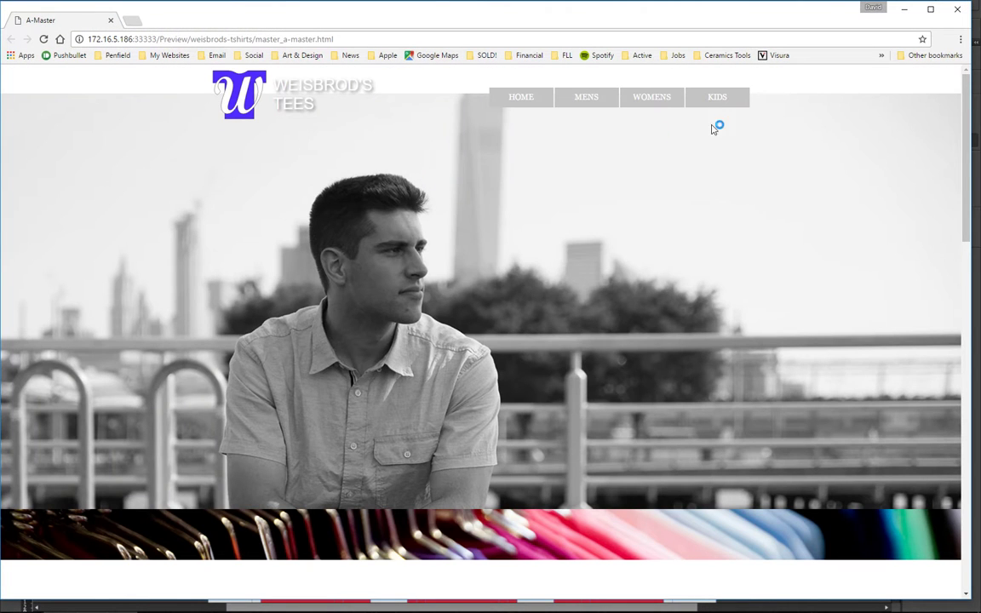
Step: Scroll the preview down and back up to see the hero photo move with its new offset
scroll(781, 131, down, 4)
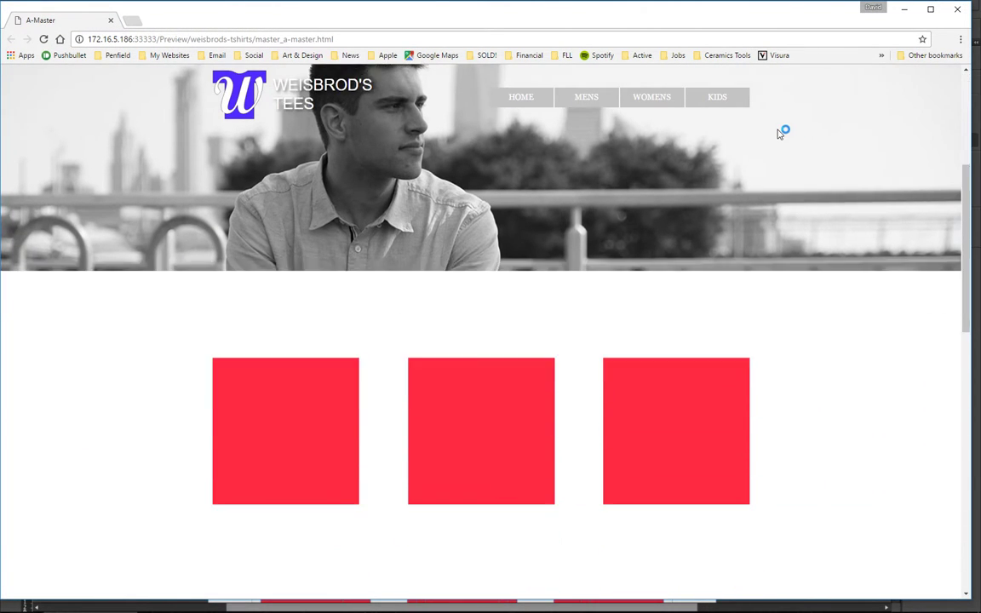
scroll(781, 131, up, 4)
scroll(622, 372, down, 4)
scroll(622, 372, up, 4)
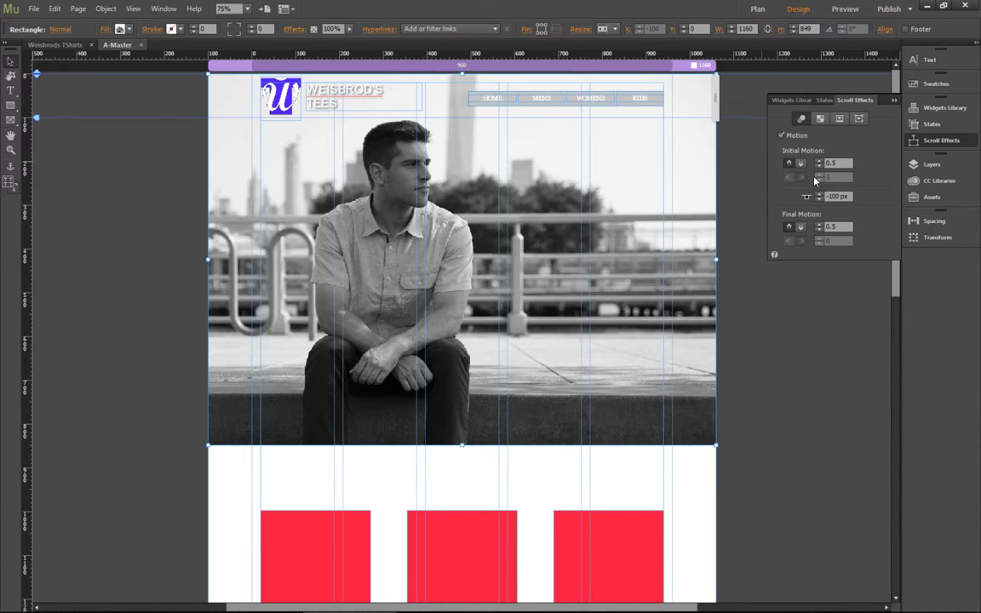
Step: Make the hero photo's motion offset -100 px, set its key position, and save
click(825, 196)
text(-)
key(Return)
click(805, 197)
key(ctrl+s)
Step: Move the shirts image's motion key position down from 1324 px to 1400 px
click(737, 488)
scroll(739, 482, down, 3)
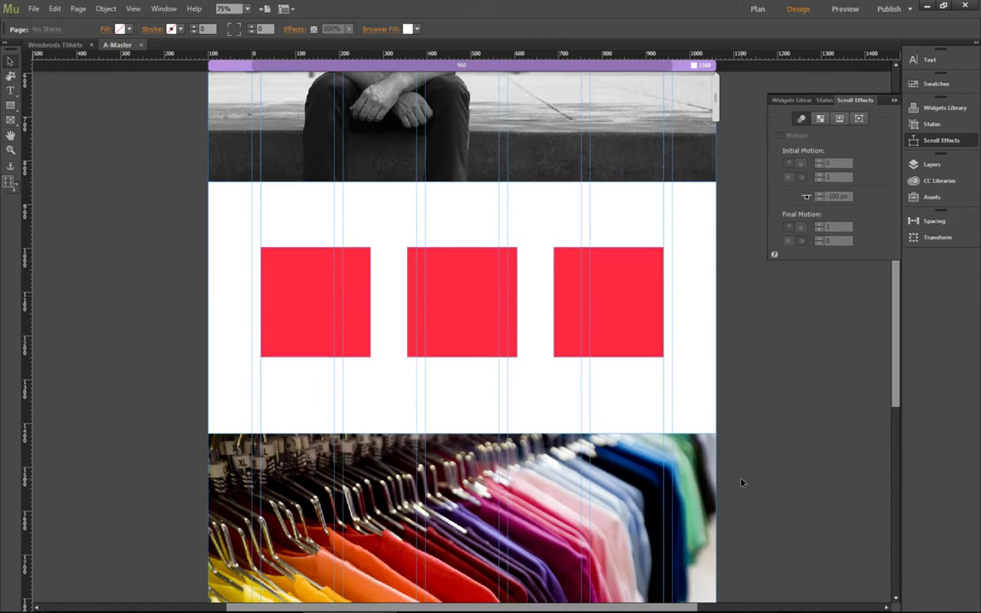
click(517, 412)
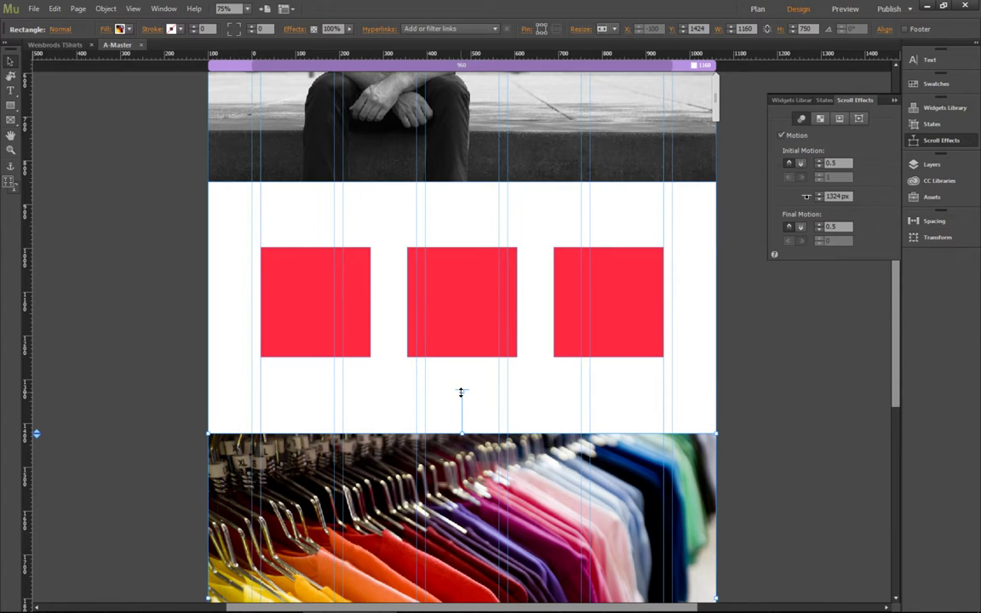
drag(461, 392, 462, 427)
click(792, 377)
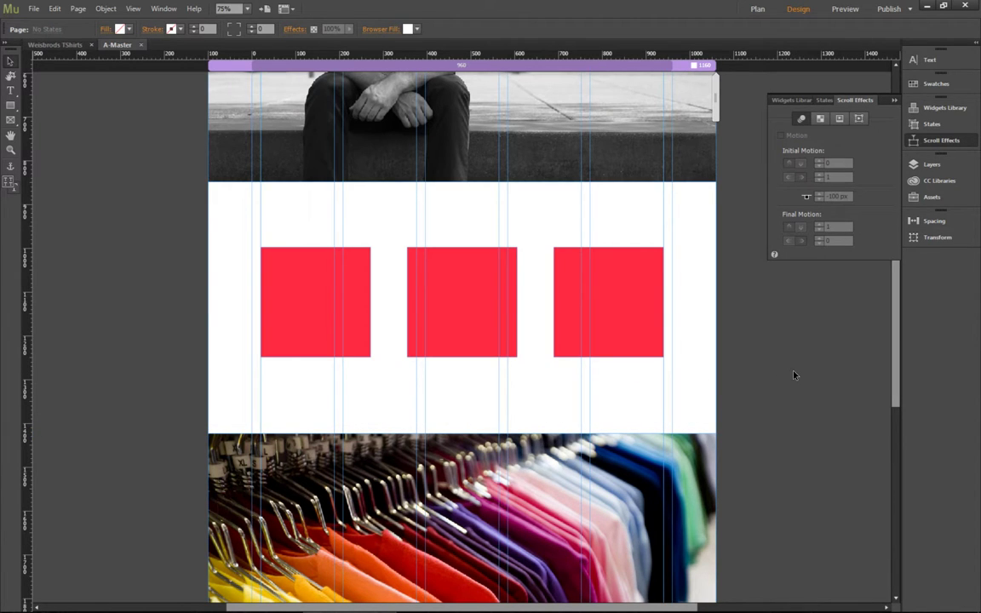
Step: Preview the page in Chrome, scroll to check the shirts image motion at 1400 px, then return to Muse
key(ctrl+shift+e)
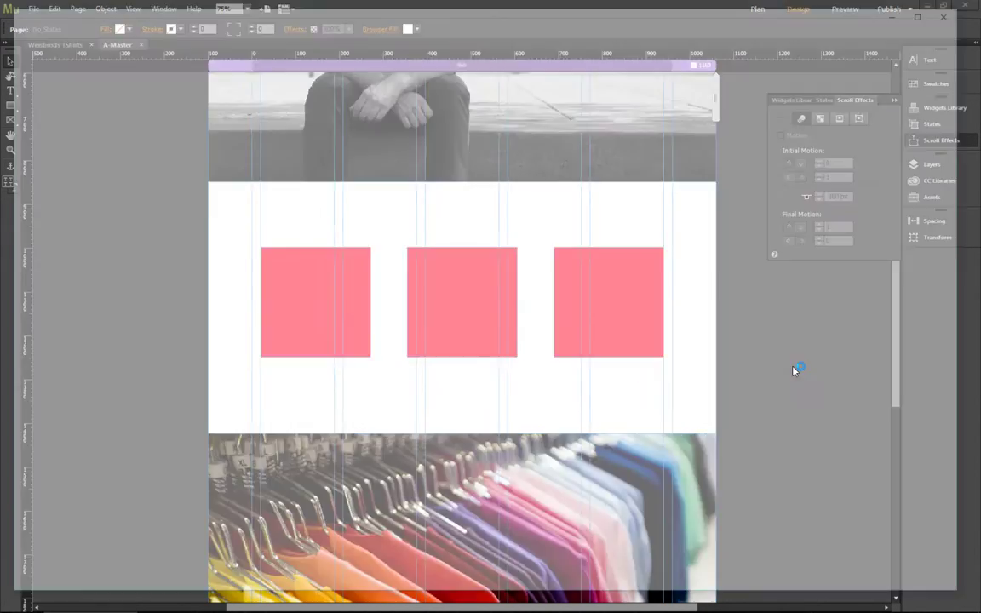
scroll(727, 392, down, 2)
scroll(727, 392, up, 2)
scroll(726, 392, down, 2)
scroll(727, 392, up, 1)
scroll(726, 392, down, 3)
scroll(724, 393, down, 5)
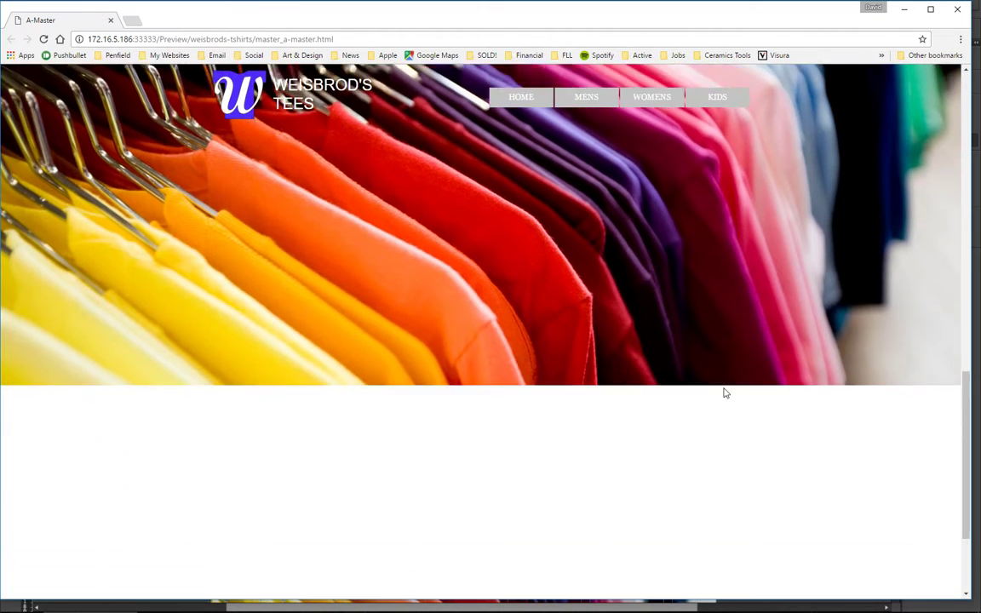
scroll(724, 393, up, 6)
scroll(725, 393, up, 2)
key(alt+Tab)
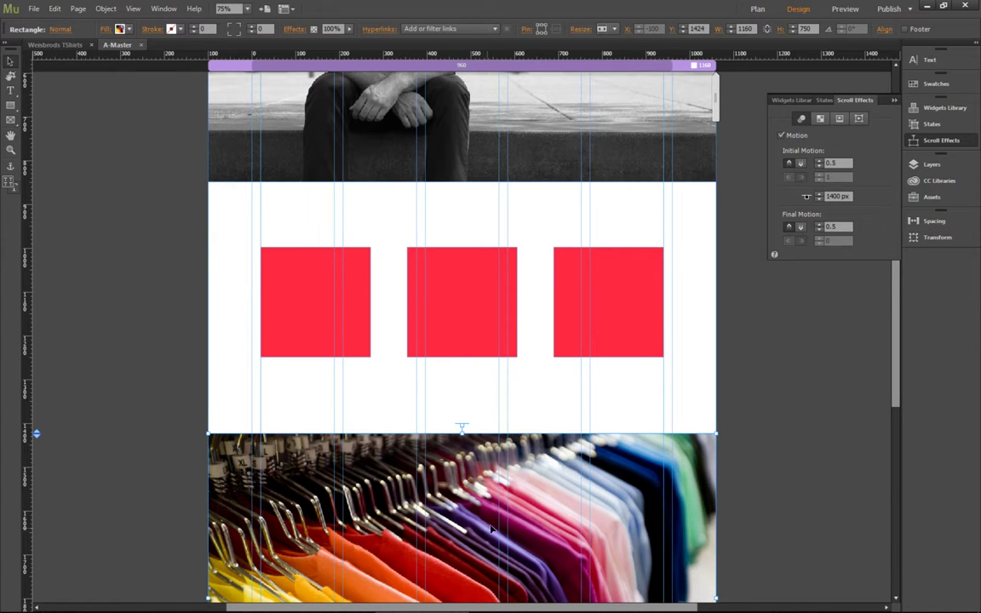
Step: Uncheck Motion for the shirts image so its speed settings grey out
scroll(494, 526, down, 3)
scroll(500, 525, down, 3)
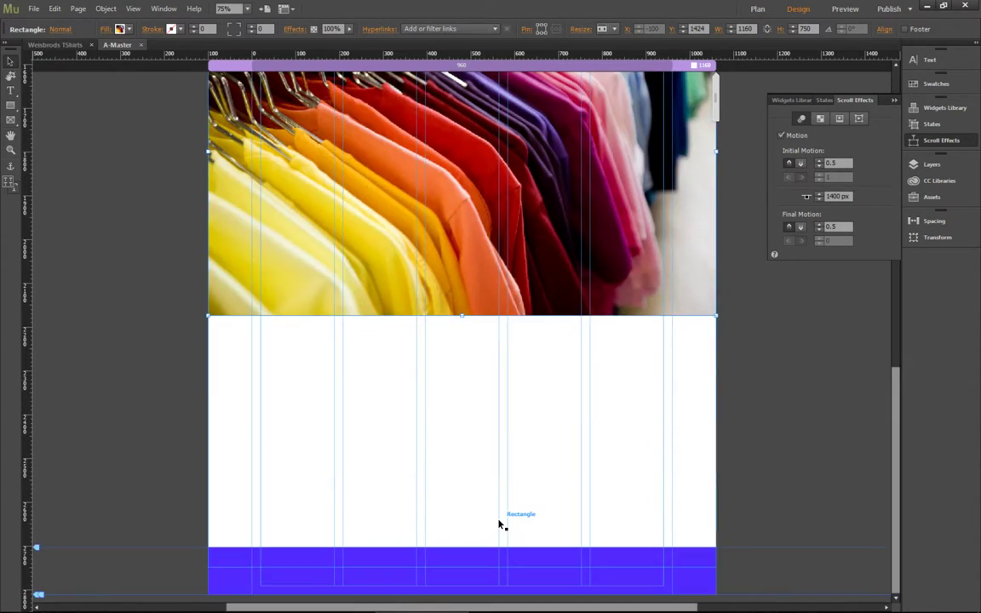
scroll(499, 525, up, 9)
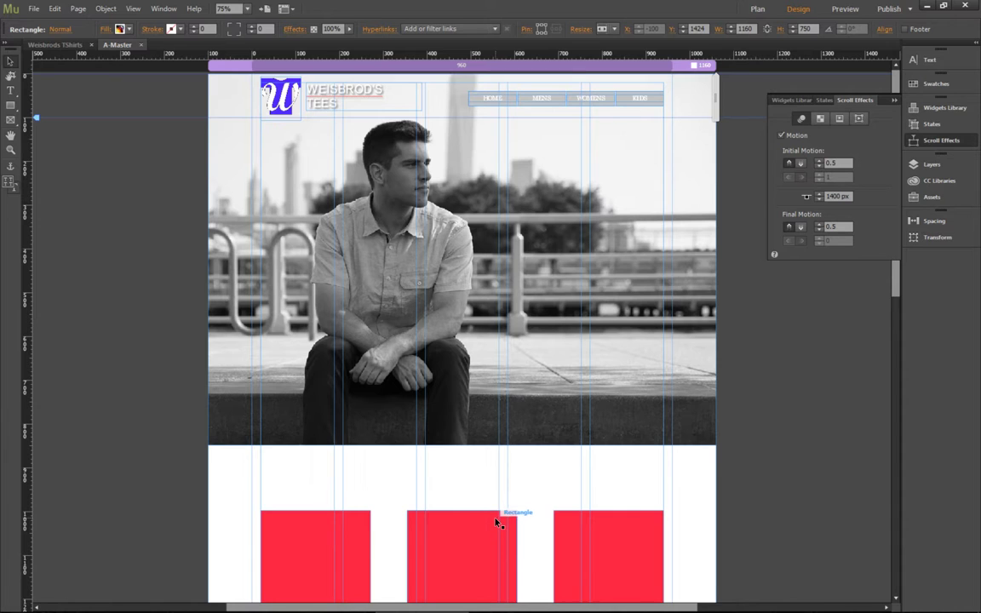
scroll(550, 434, down, 4)
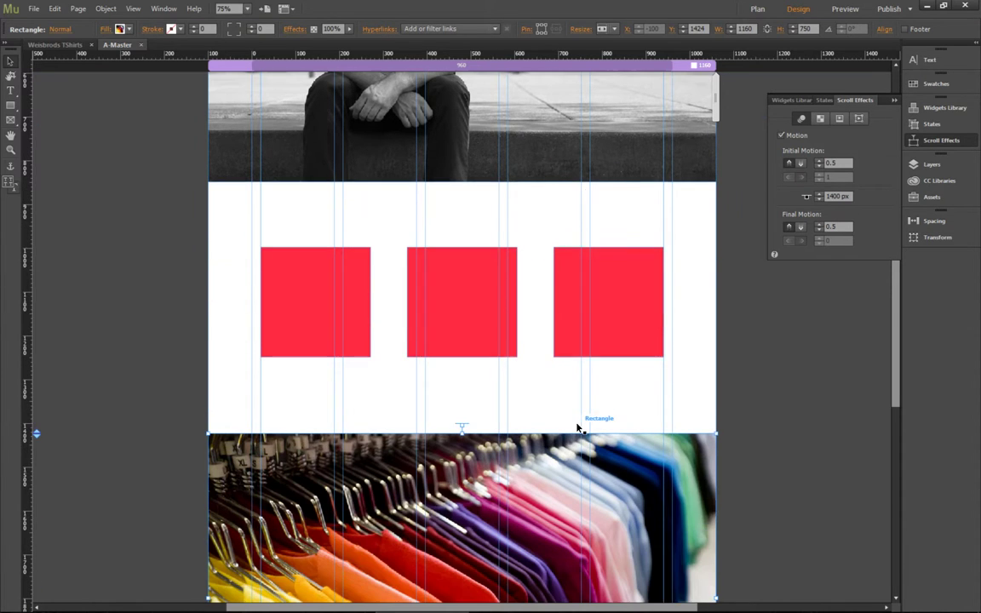
click(795, 135)
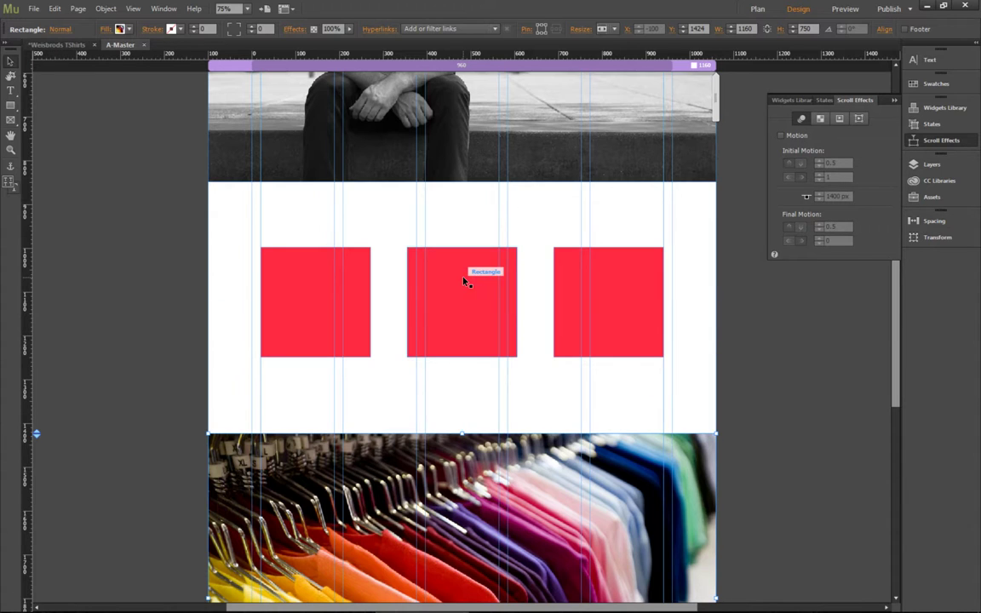
scroll(490, 272, up, 4)
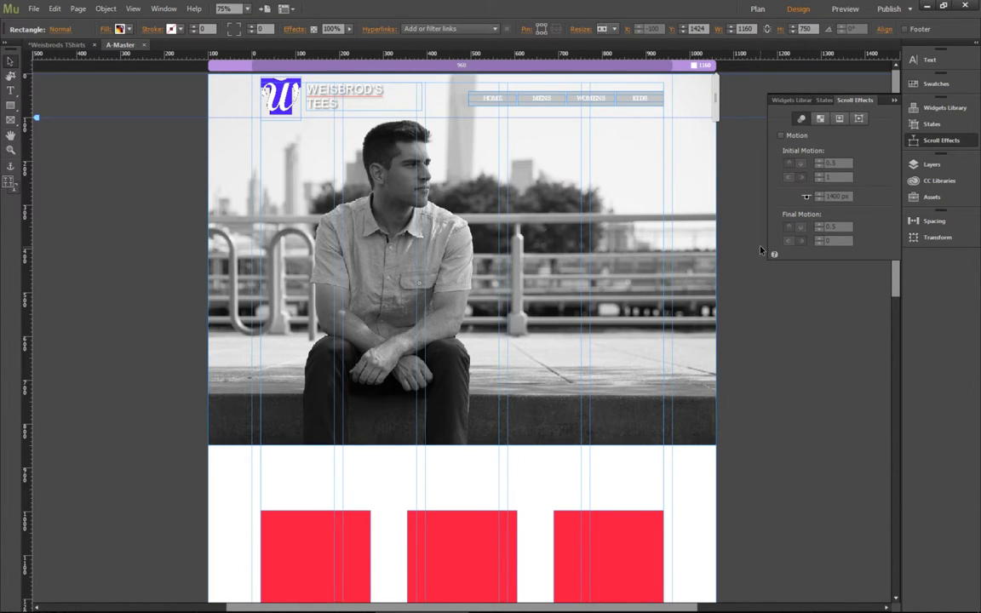
Step: Draw a black bar across the page top that stretches to the browser width
click(723, 241)
click(11, 105)
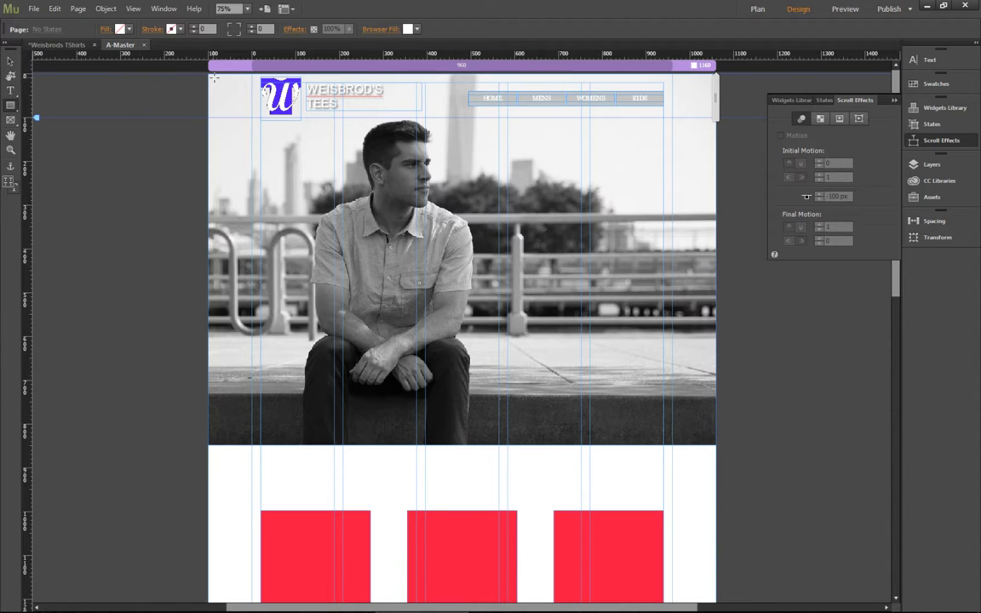
drag(207, 74, 717, 118)
click(11, 60)
click(119, 29)
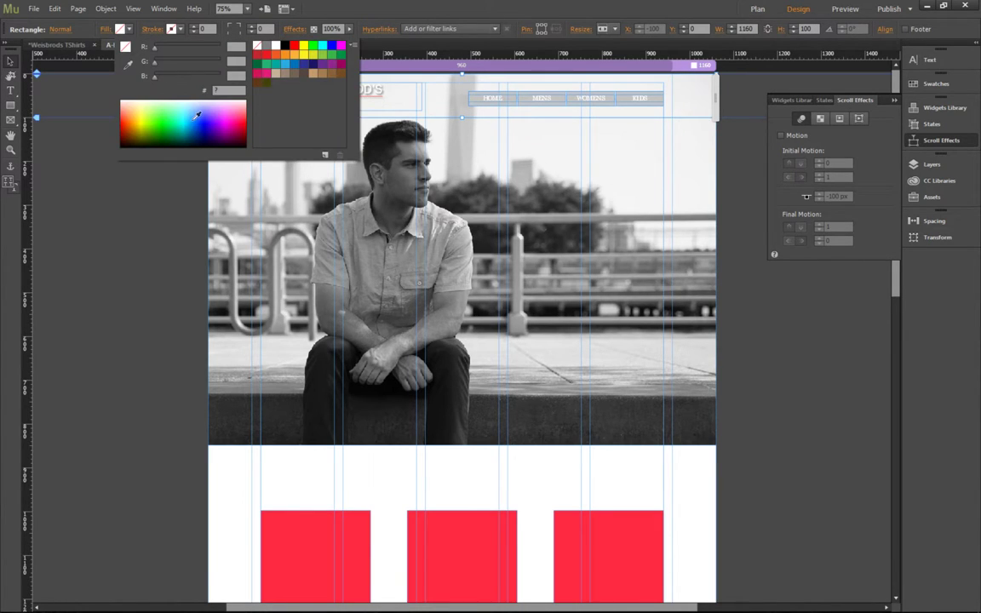
click(285, 46)
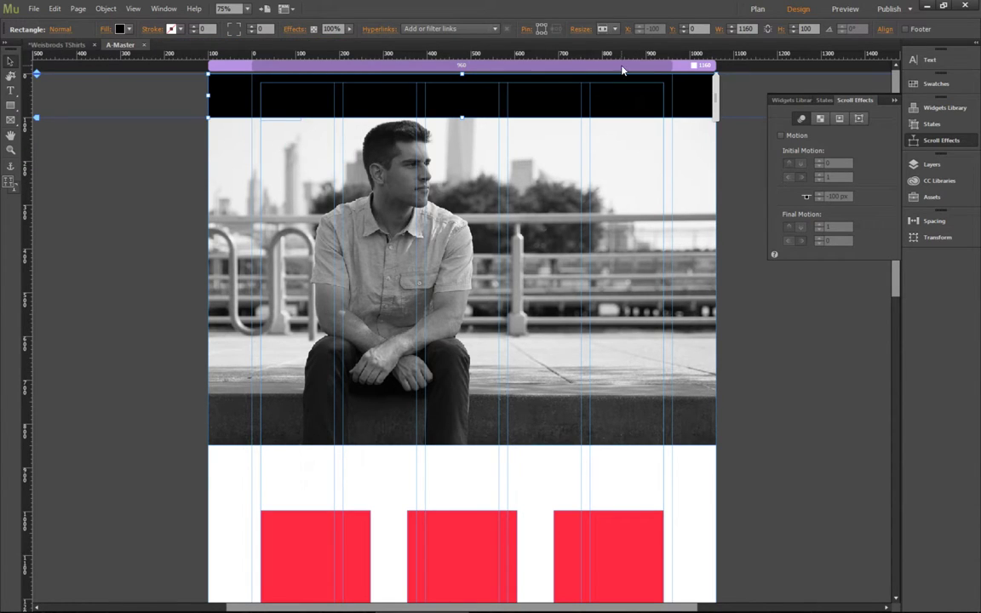
click(608, 29)
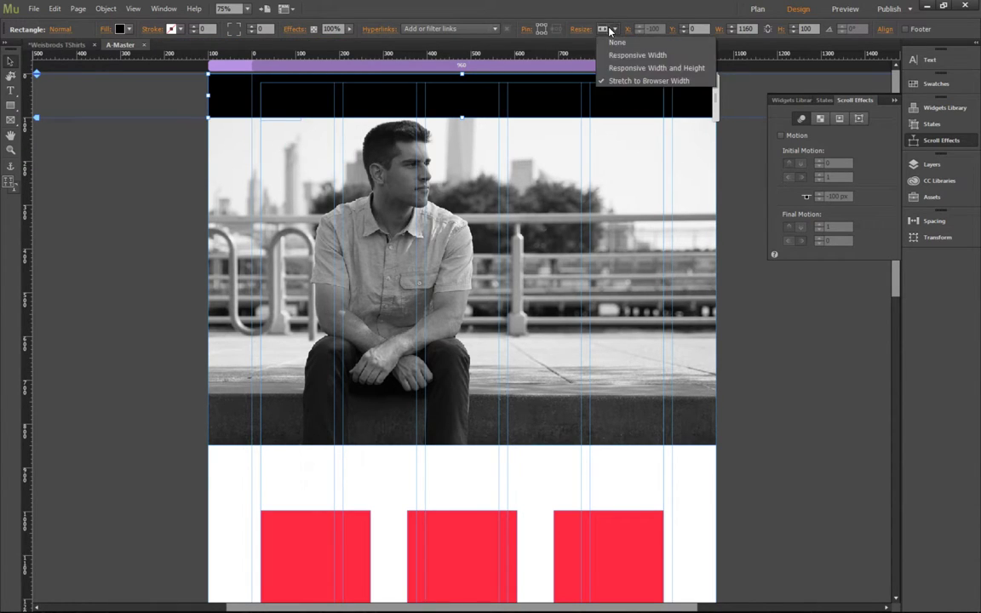
click(630, 80)
Step: Send the black bar backward so the title and HOME, MENS, WOMENS, KIDS menu show above it
right_click(696, 116)
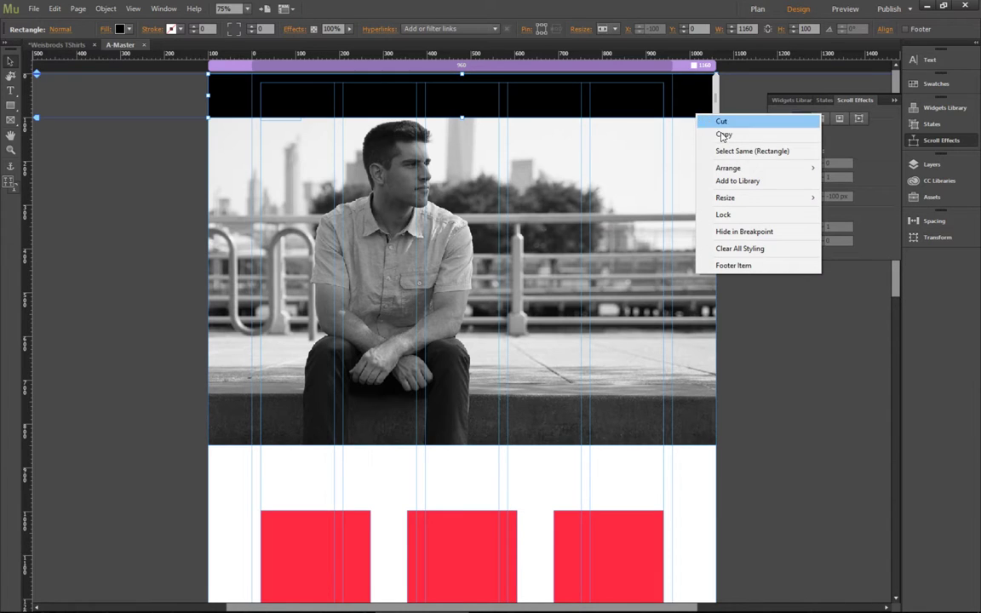
mouse_move(745, 169)
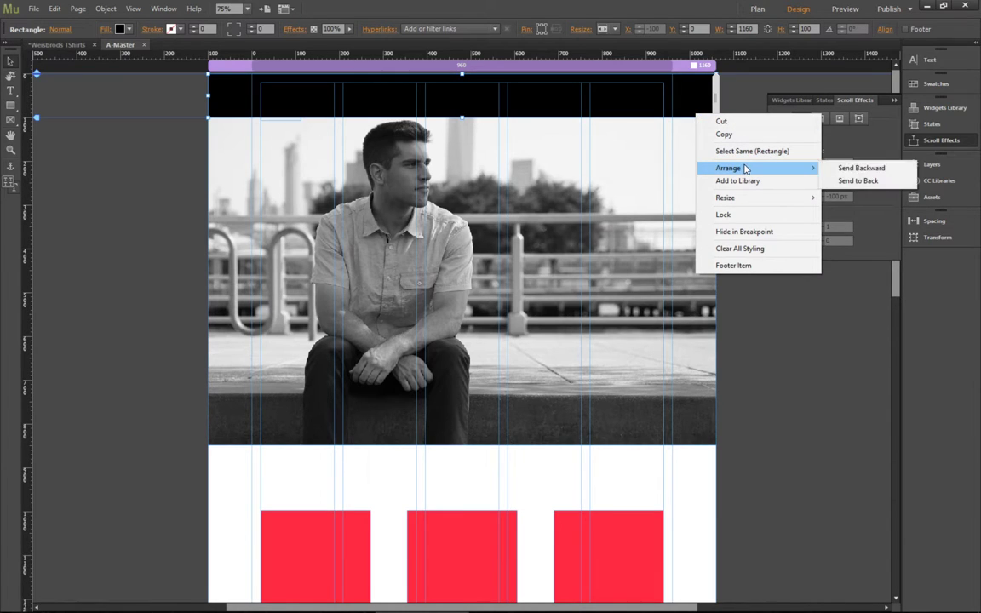
click(860, 168)
right_click(701, 98)
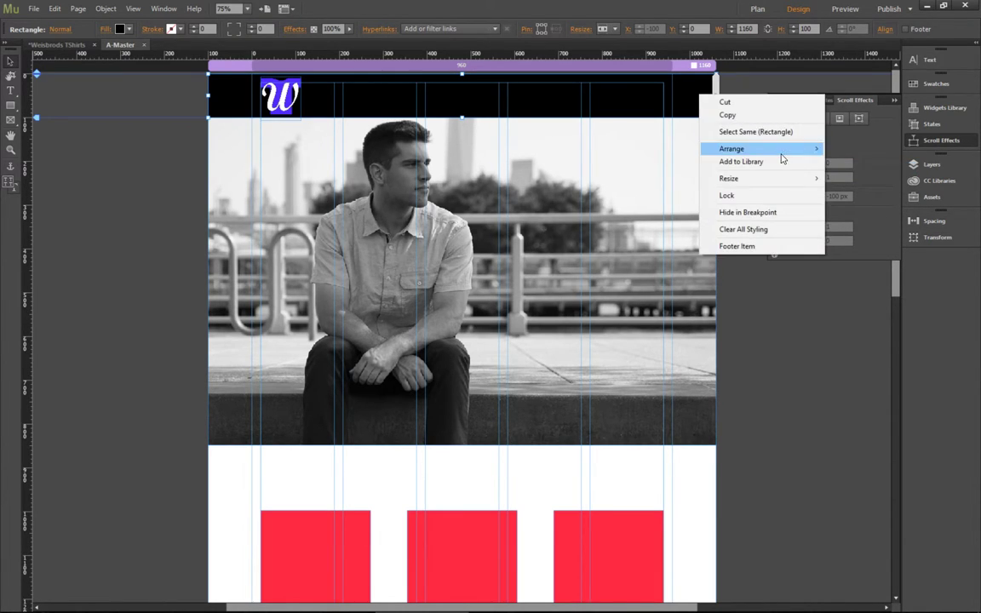
mouse_move(782, 151)
click(858, 161)
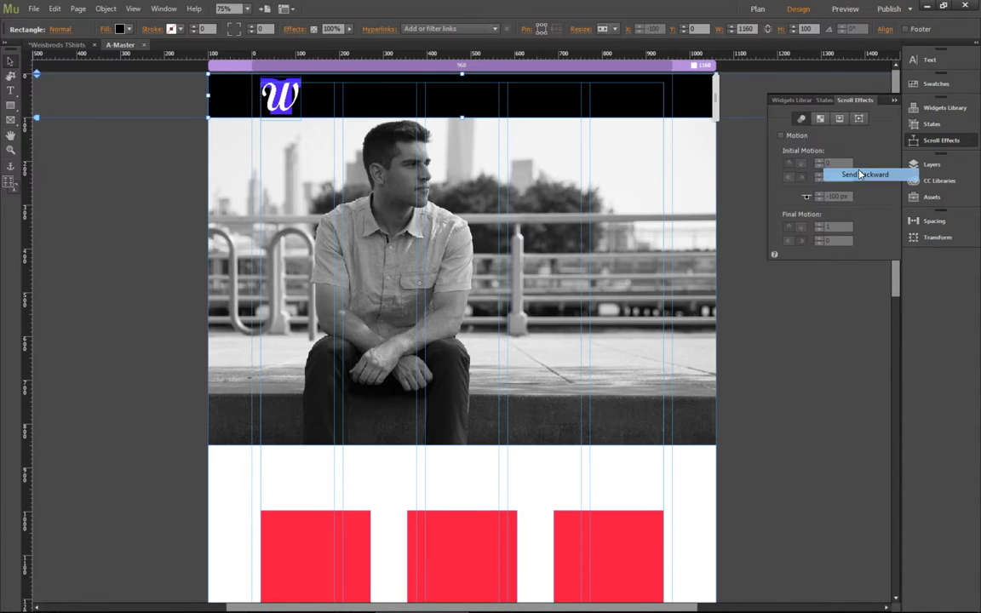
right_click(696, 101)
mouse_move(772, 162)
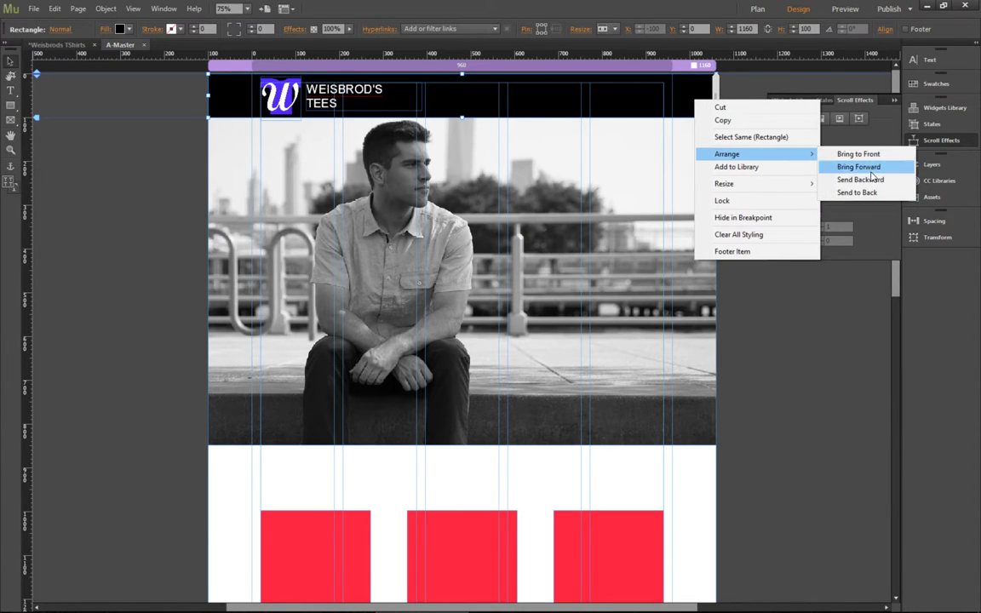
click(869, 181)
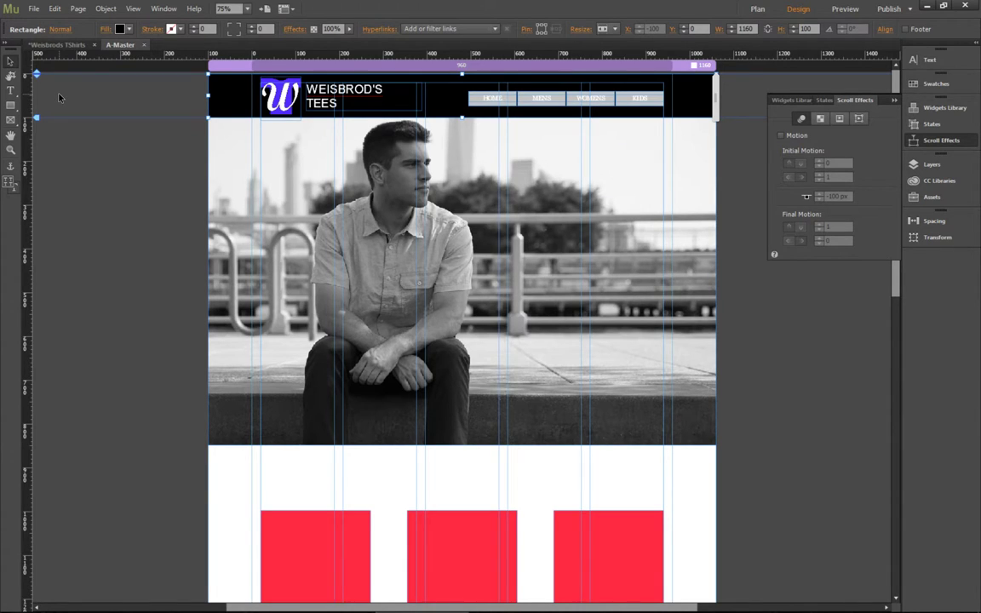
Step: Enable the header bar's Opacity scroll effect: 0% at -150 px, 100% at -100 px, 0% at -50 px
click(57, 164)
click(395, 78)
click(823, 125)
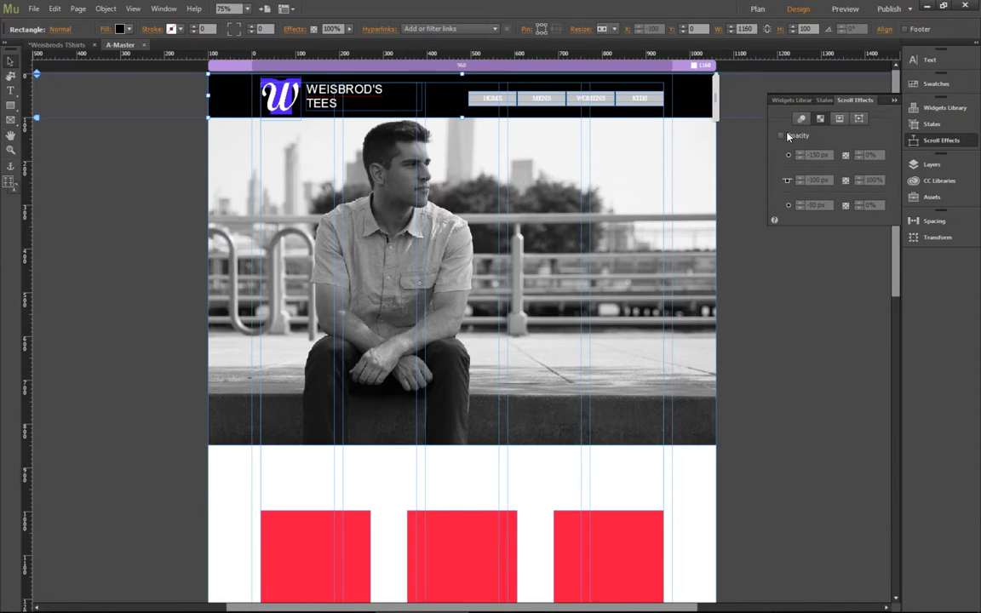
click(781, 137)
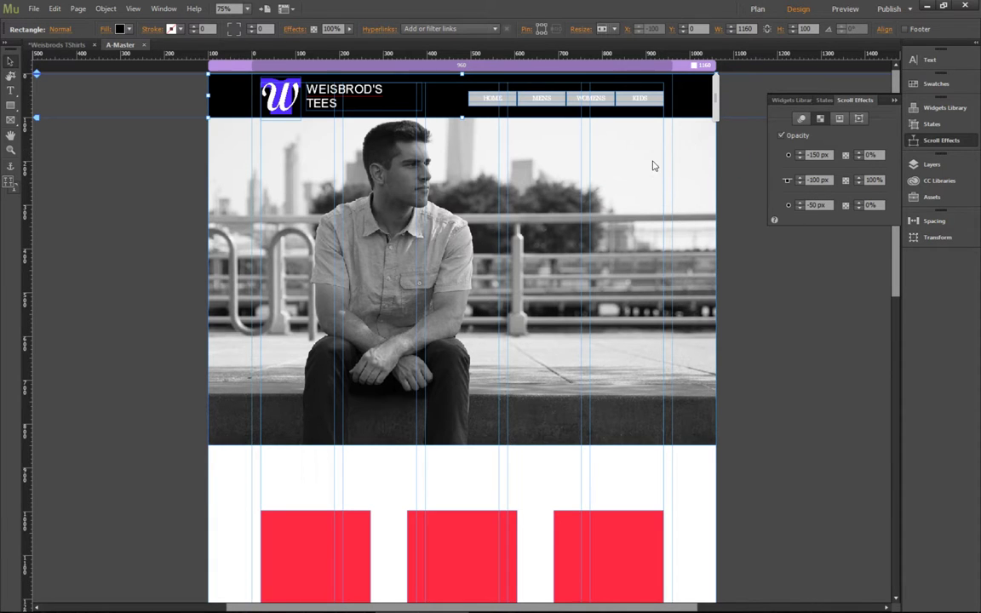
Step: Save the site, preview it in Chrome and scroll to test the header fade
key(ctrl+s)
key(ctrl+shift+e)
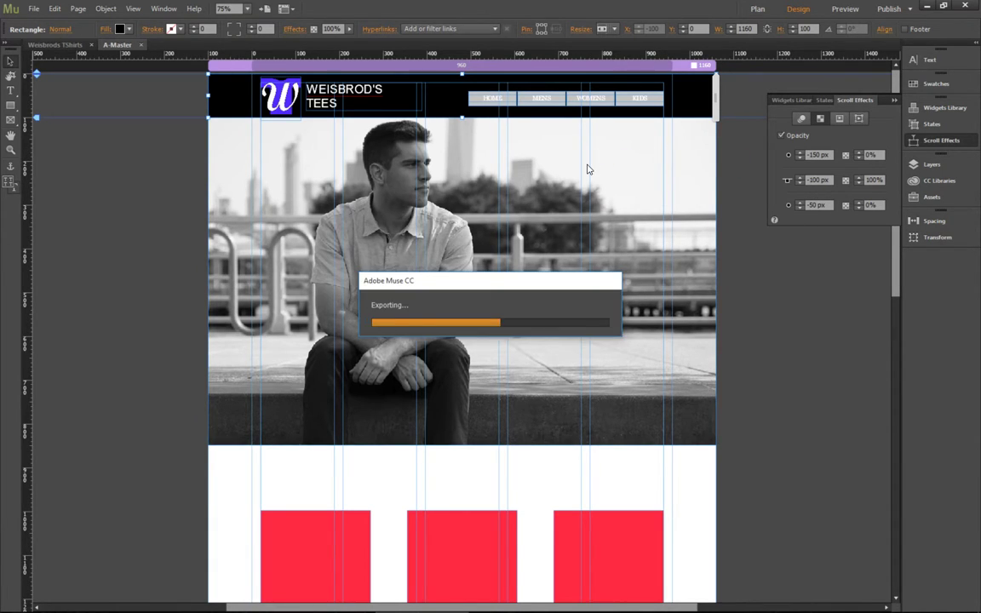
scroll(573, 162, down, 9)
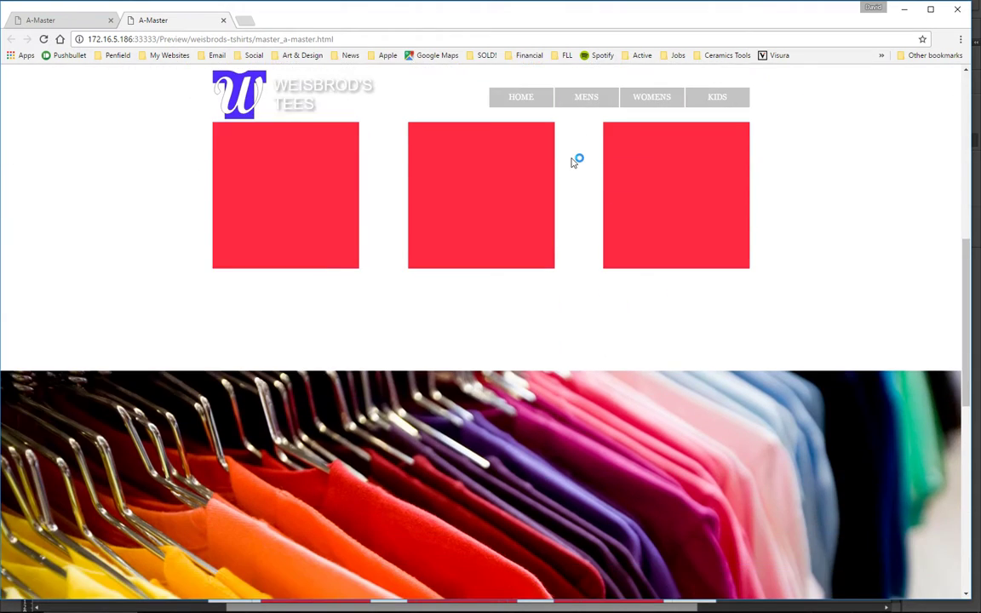
scroll(573, 162, up, 5)
scroll(573, 162, up, 5)
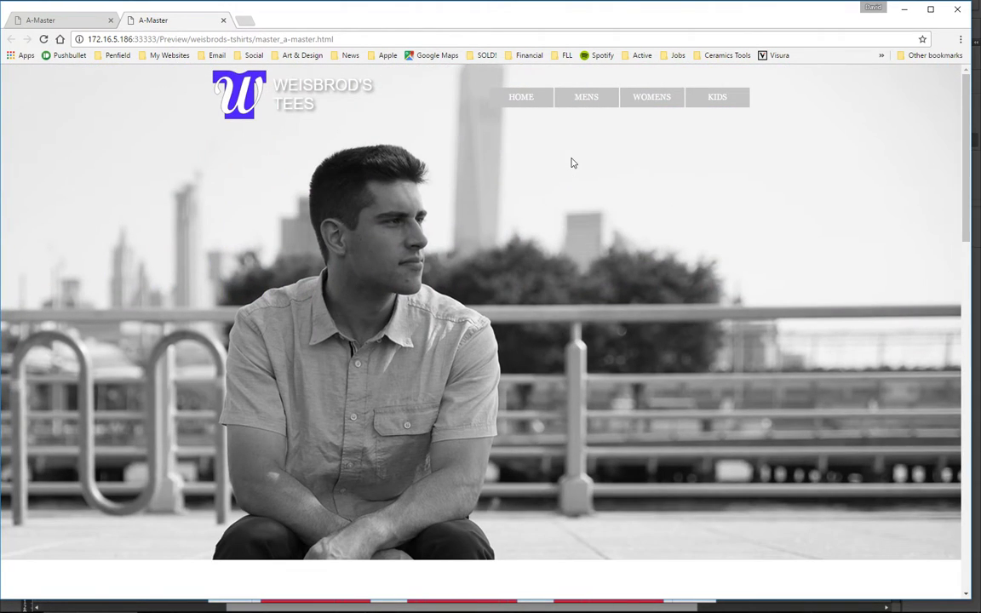
key(alt+Tab)
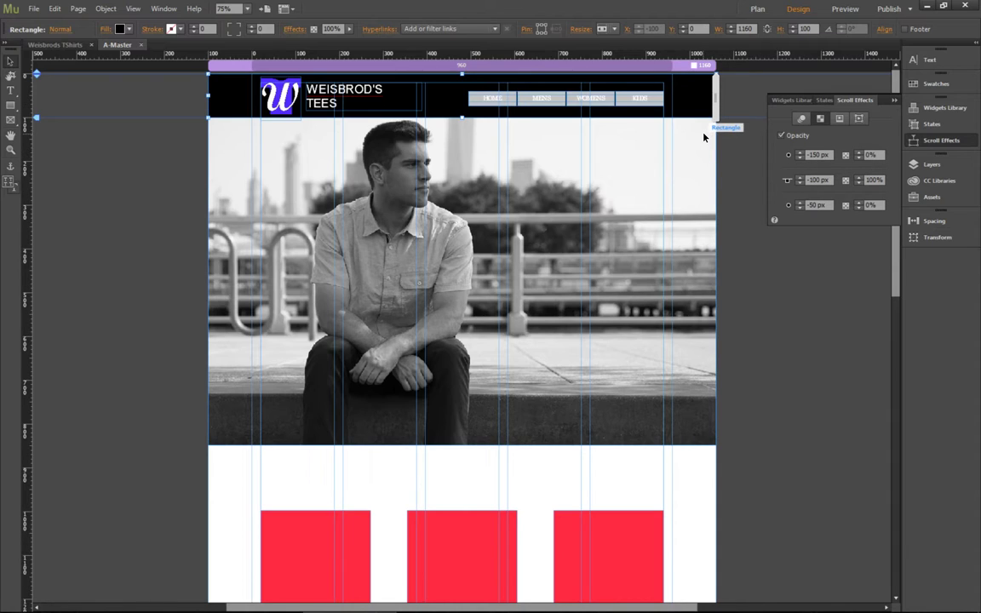
Step: Re-preview the page, scroll up and down to check the header fade, then close the preview
key(ctrl+shift+e)
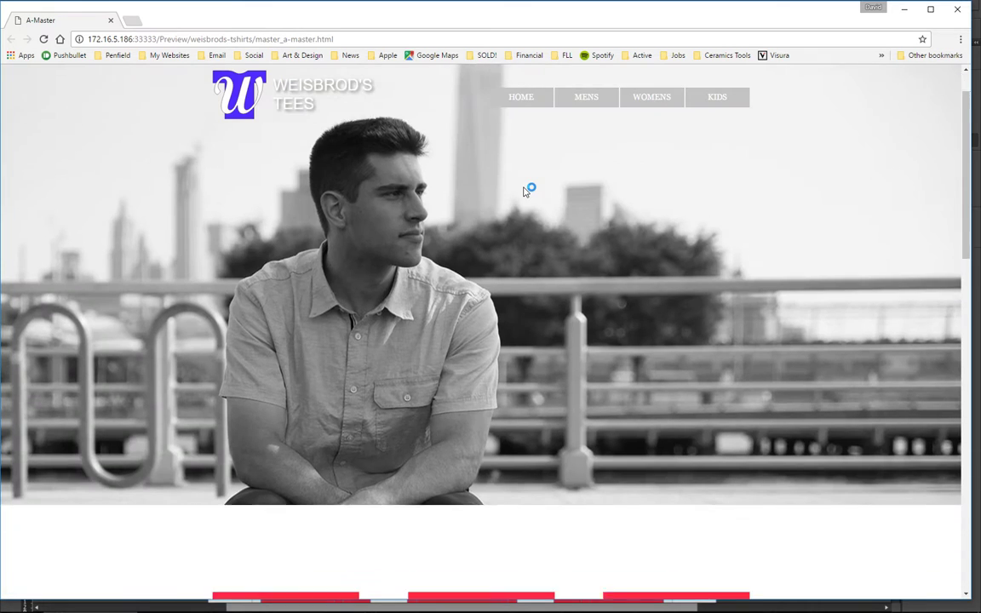
scroll(525, 190, down, 3)
scroll(525, 190, up, 5)
scroll(526, 192, down, 5)
scroll(521, 197, up, 5)
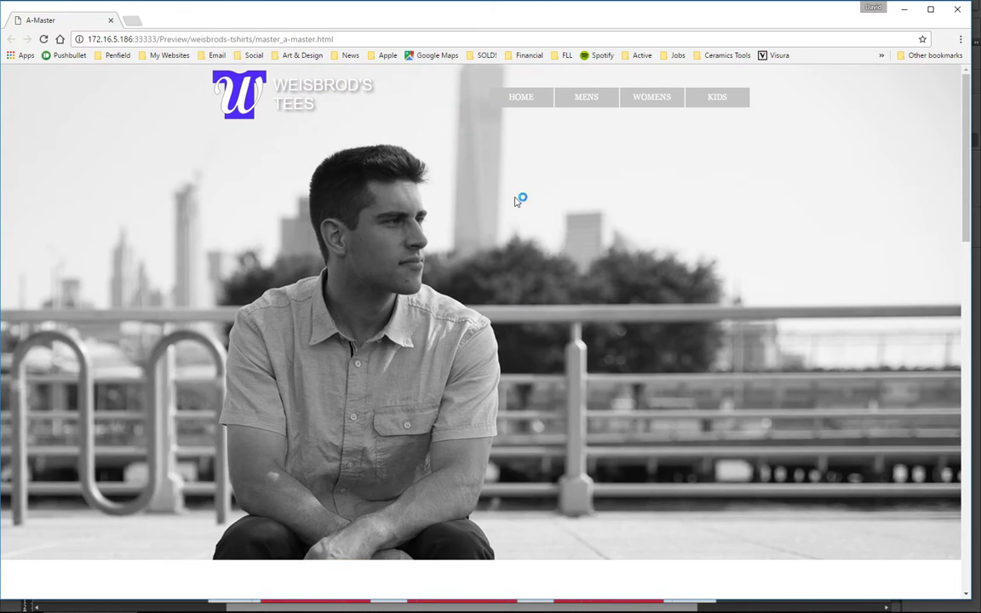
scroll(515, 202, down, 5)
scroll(514, 202, up, 5)
scroll(511, 202, down, 4)
scroll(508, 202, up, 5)
key(ctrl+w)
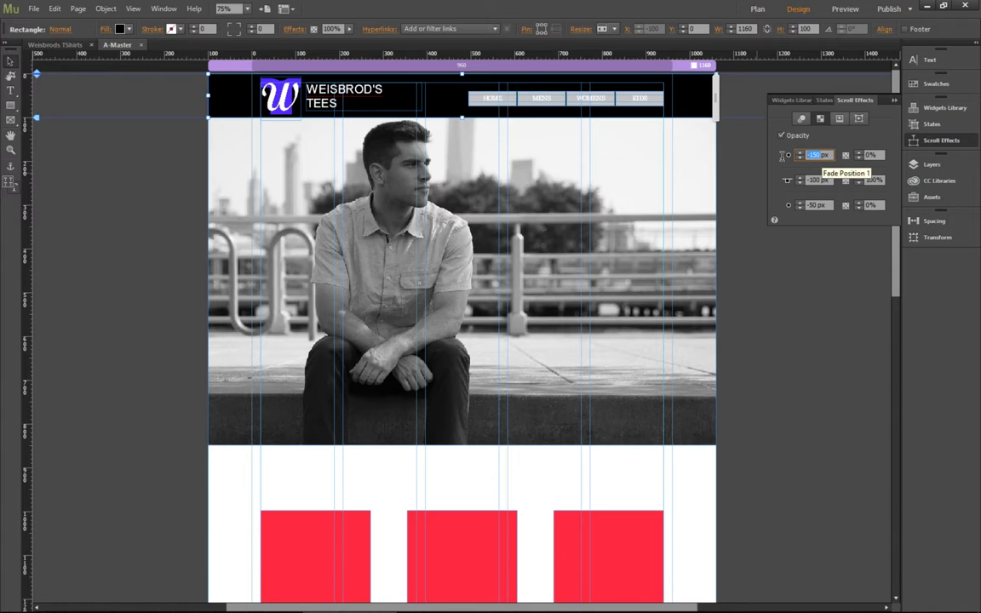
Step: Set the header bar's opacity fade rows to 0 px at 10% and 300 px at about 70%
click(819, 155)
text(0)
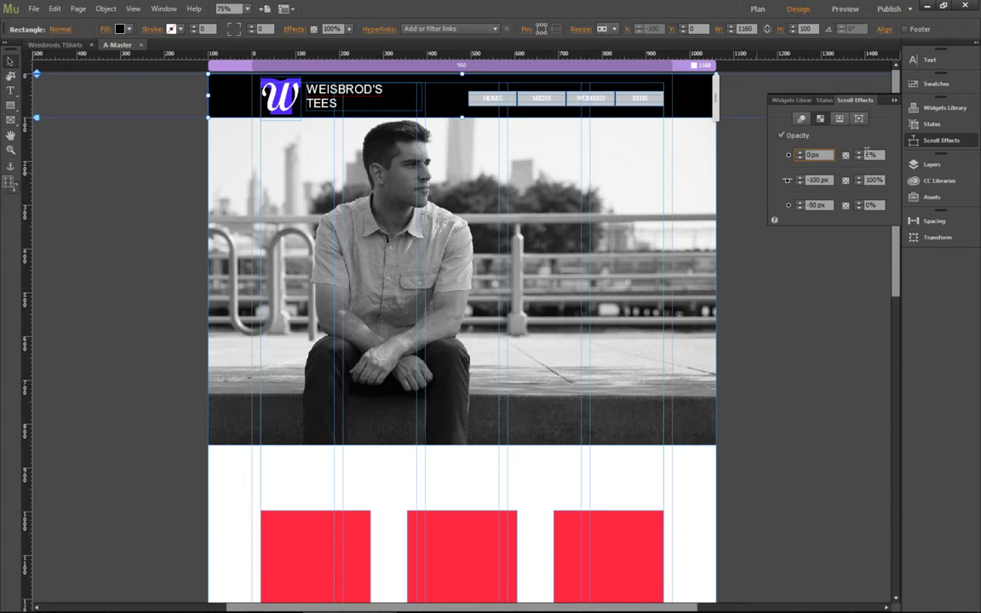
click(867, 154)
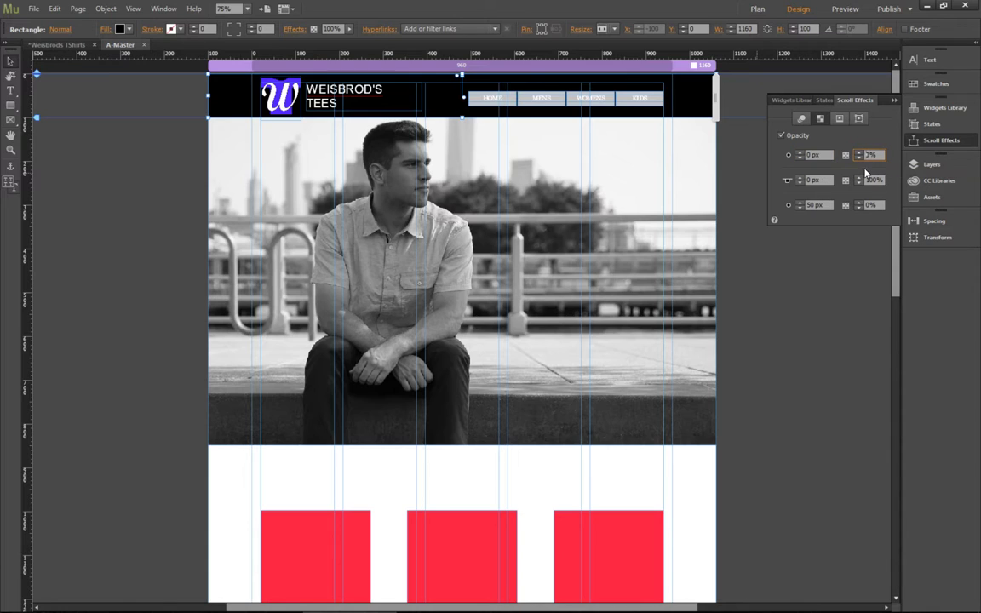
text(10)
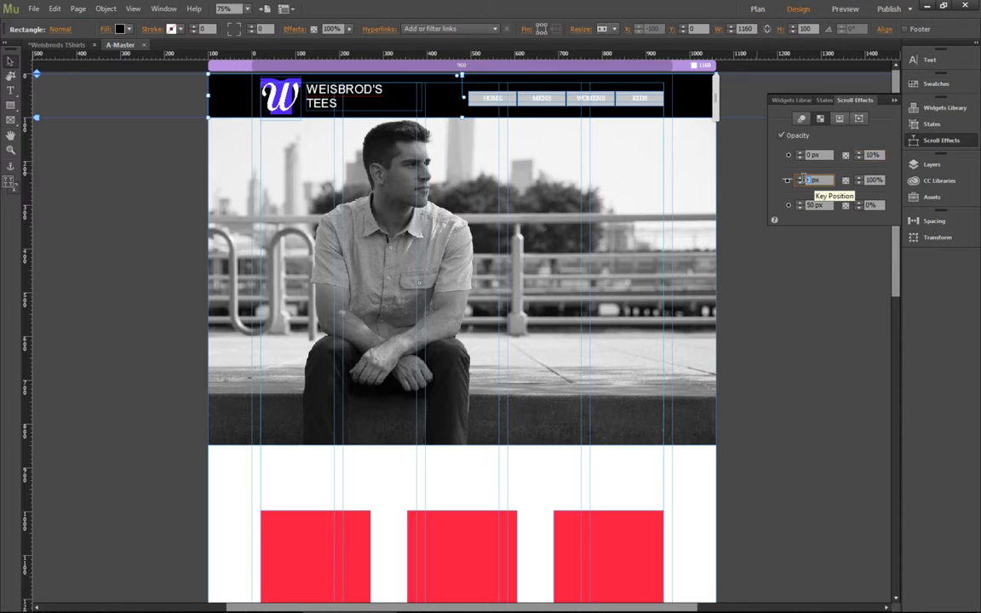
key(Tab)
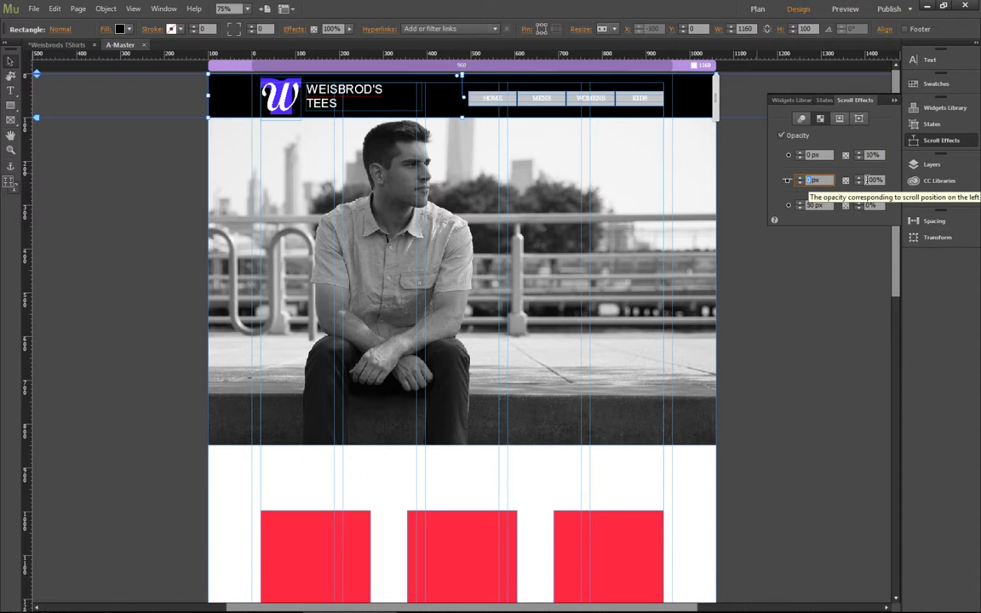
key(Tab)
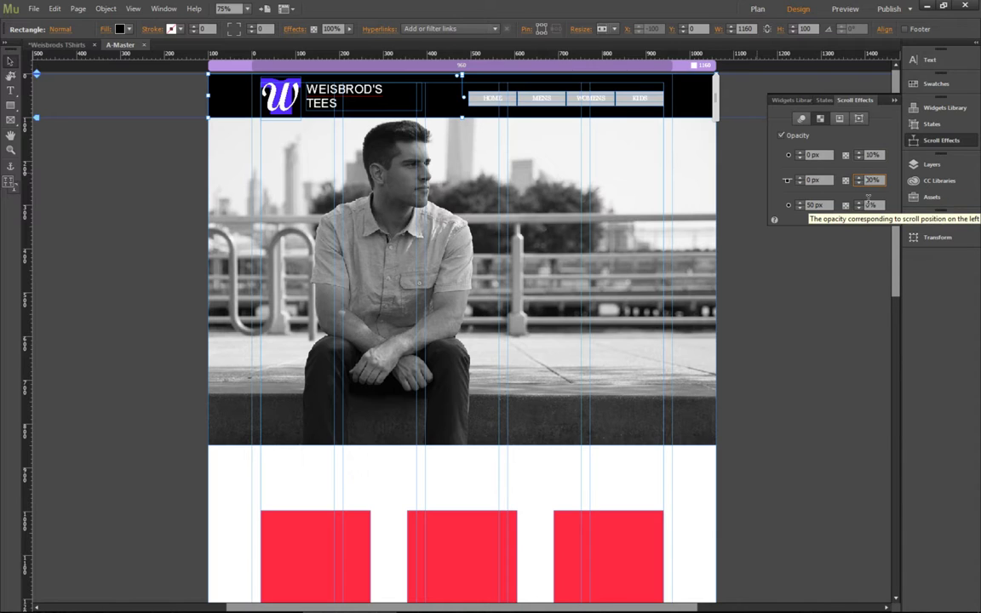
text(12)
click(823, 206)
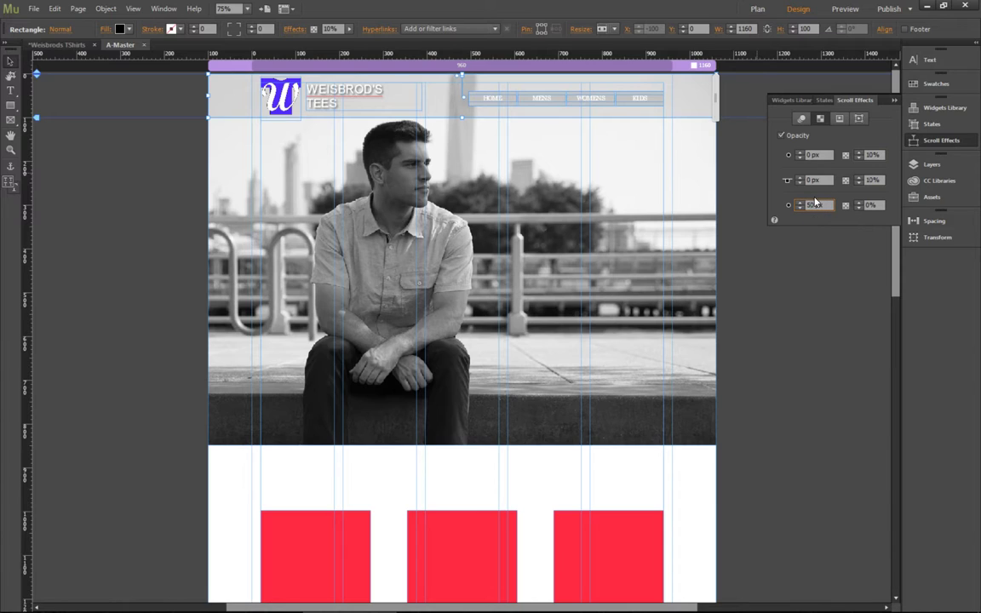
text(300)
click(869, 205)
text(73)
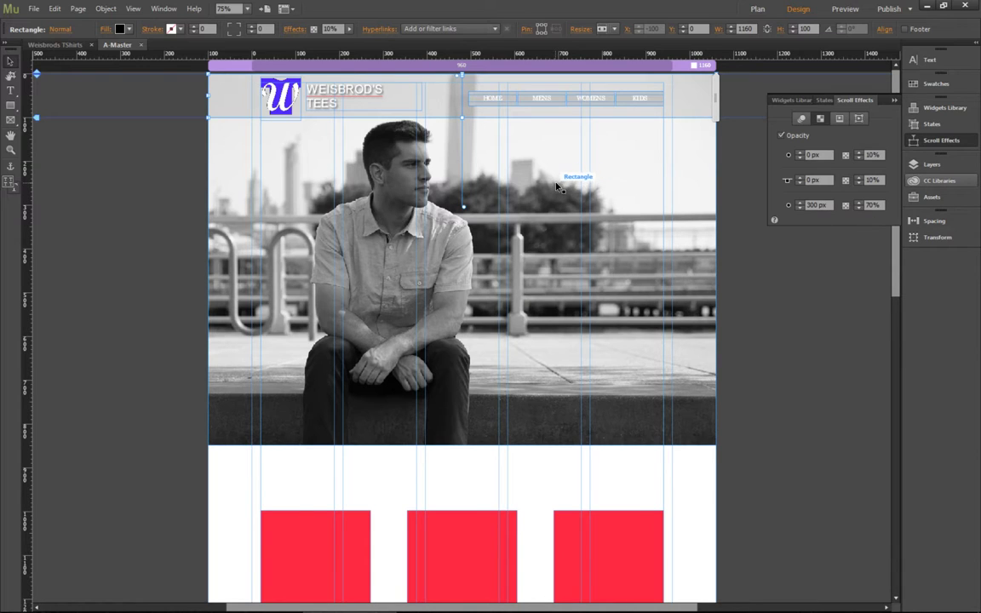
Step: Preview in Chrome, scroll over the hero and shirt images under the translucent header, then return to Muse
key(ctrl+shift+e)
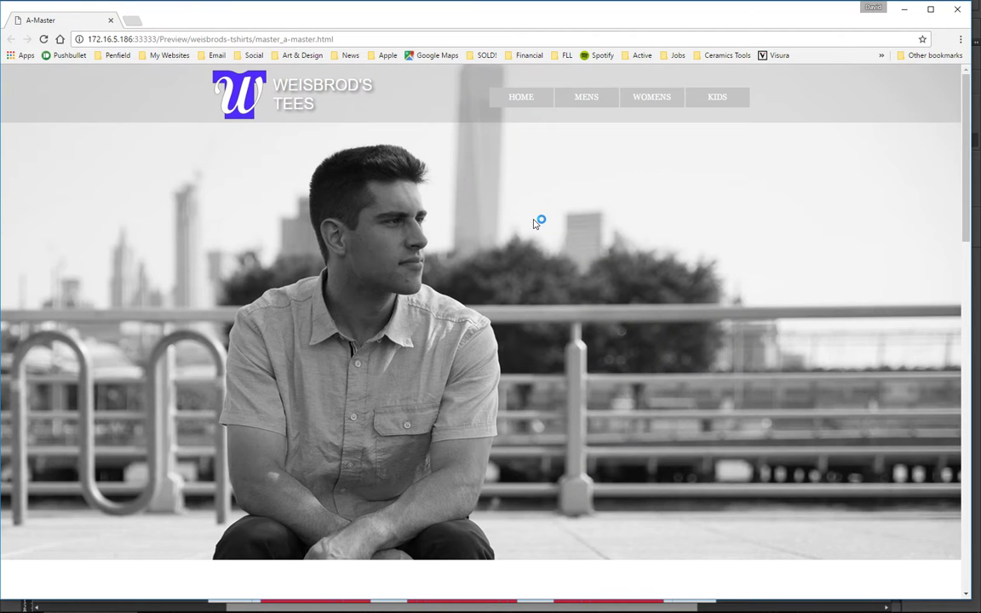
scroll(534, 224, down, 6)
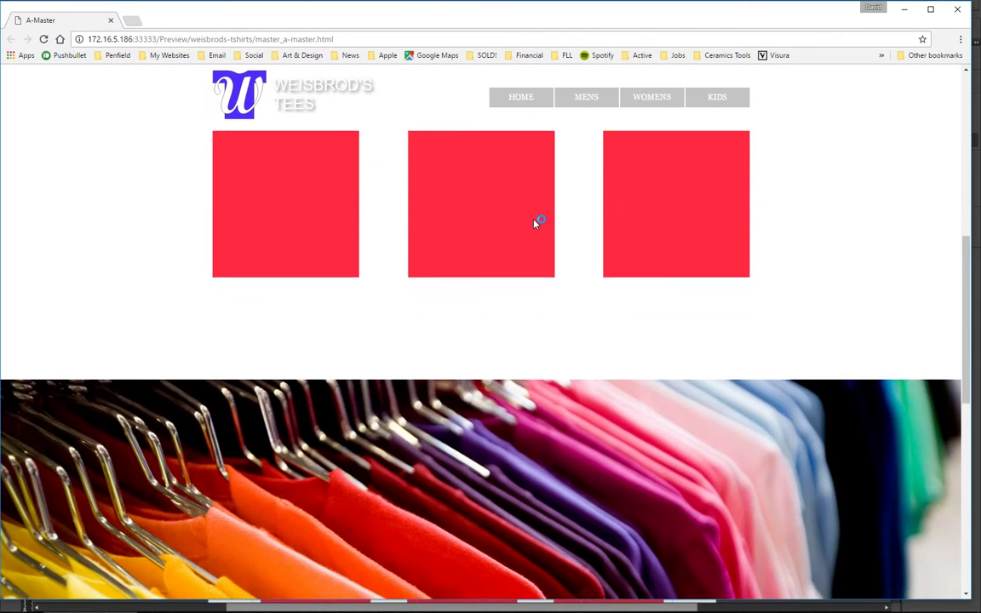
scroll(535, 224, down, 5)
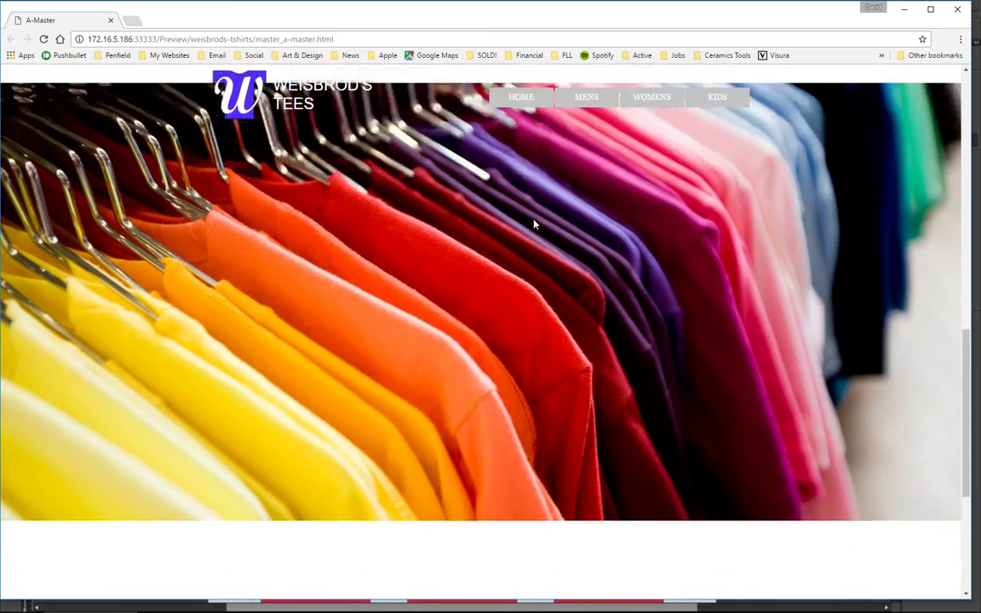
scroll(535, 223, up, 9)
scroll(535, 224, down, 6)
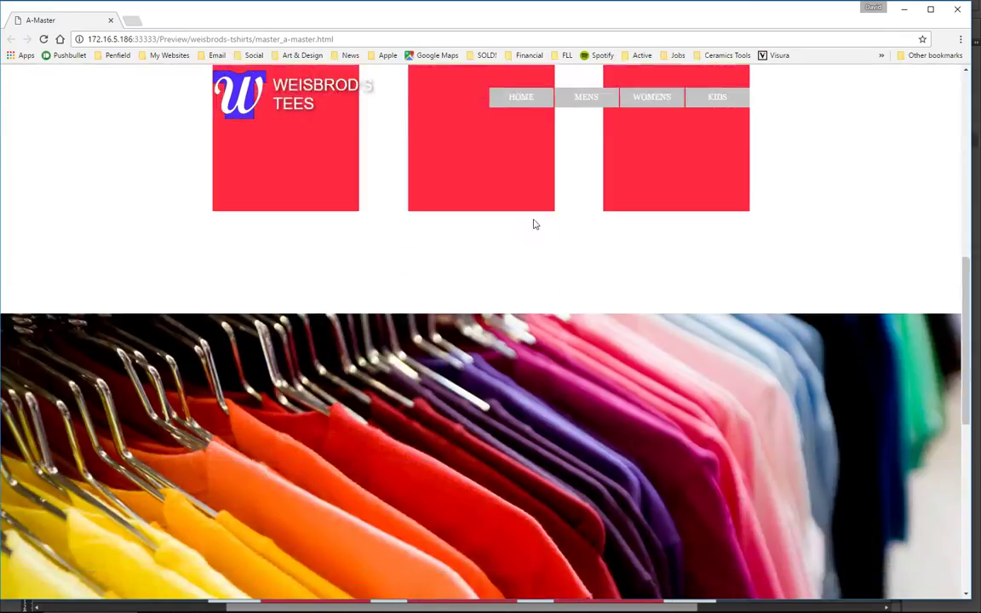
scroll(535, 224, up, 6)
scroll(535, 224, down, 4)
scroll(535, 224, up, 4)
scroll(535, 224, down, 6)
scroll(535, 224, up, 5)
scroll(535, 224, up, 1)
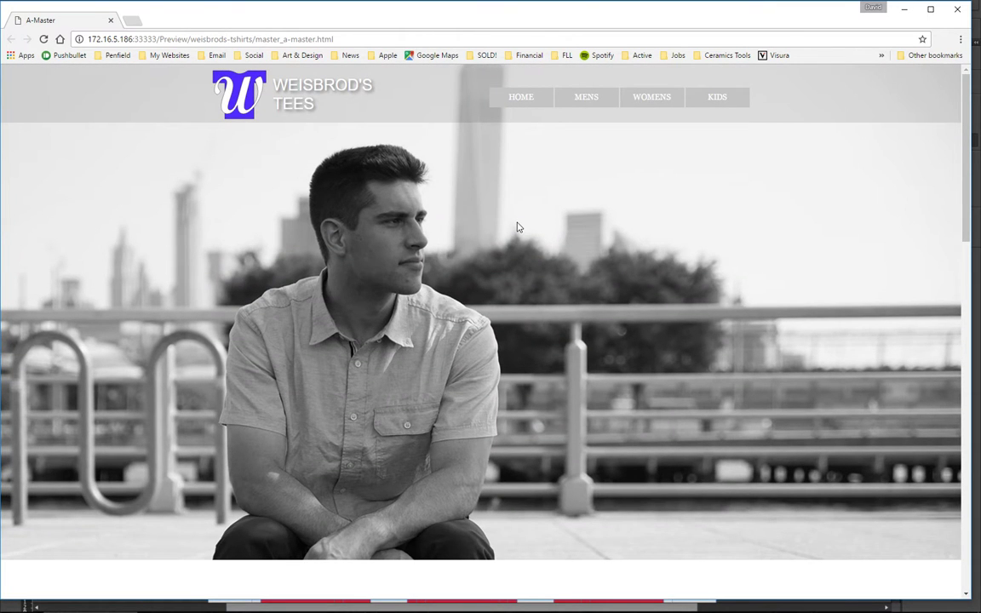
key(alt+Tab)
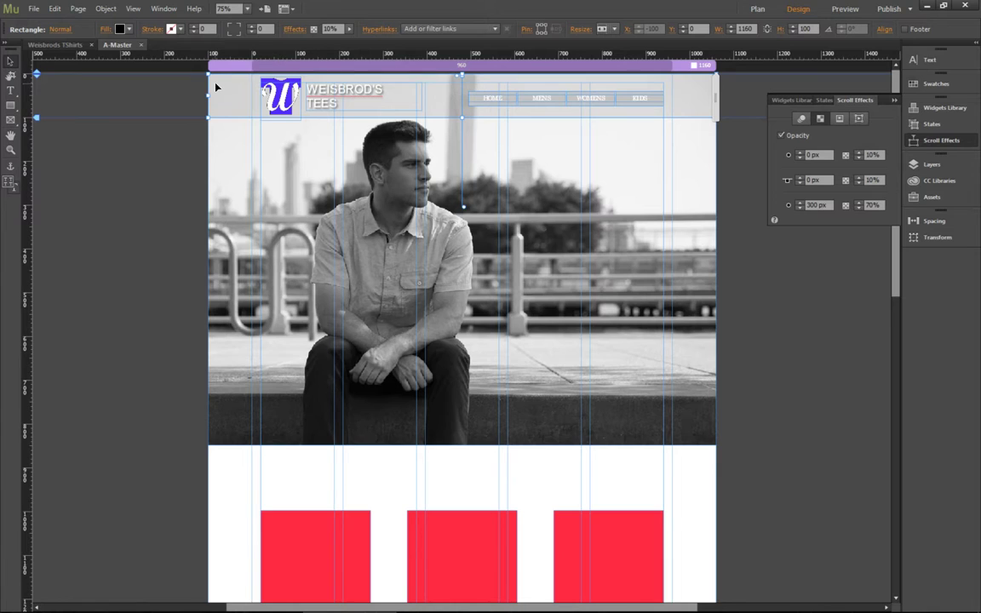
Step: Deselect the header bar and re-export the Weisbrod's Tees page to Chrome
click(736, 131)
key(ctrl+shift+e)
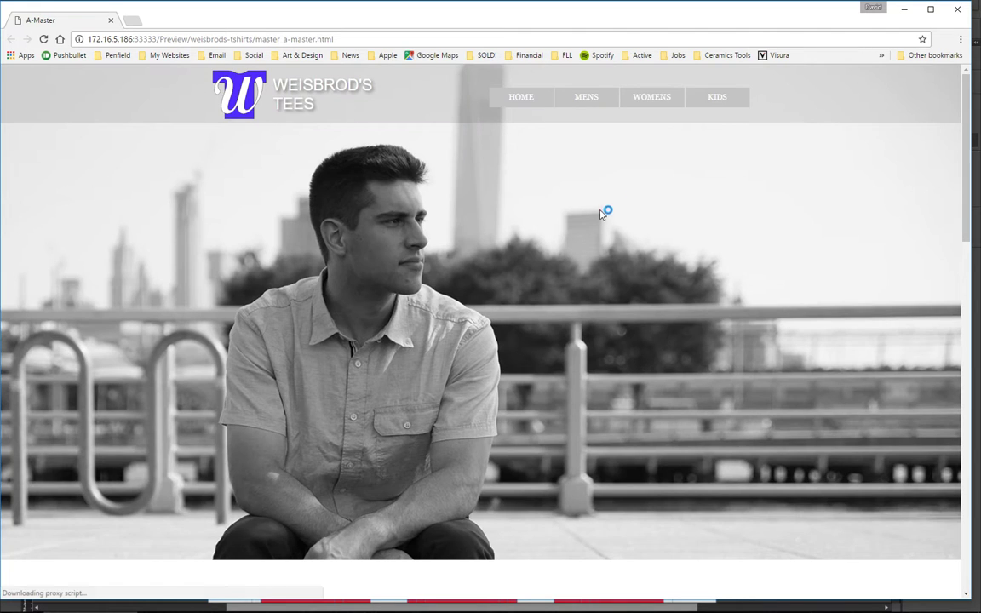
scroll(603, 213, down, 3)
scroll(603, 213, down, 2)
scroll(603, 213, up, 5)
scroll(599, 215, down, 5)
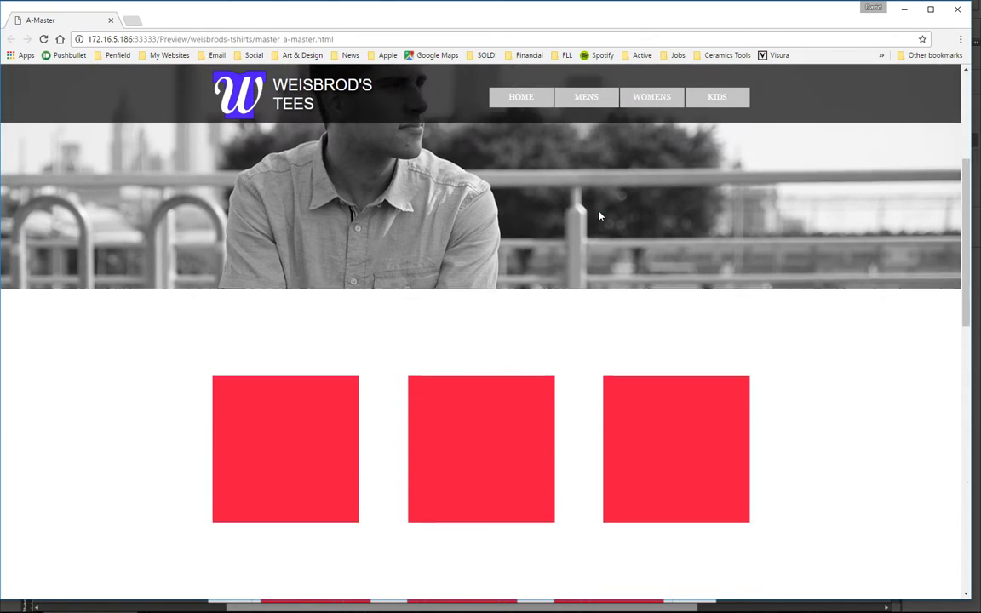
scroll(598, 215, up, 5)
scroll(599, 216, down, 6)
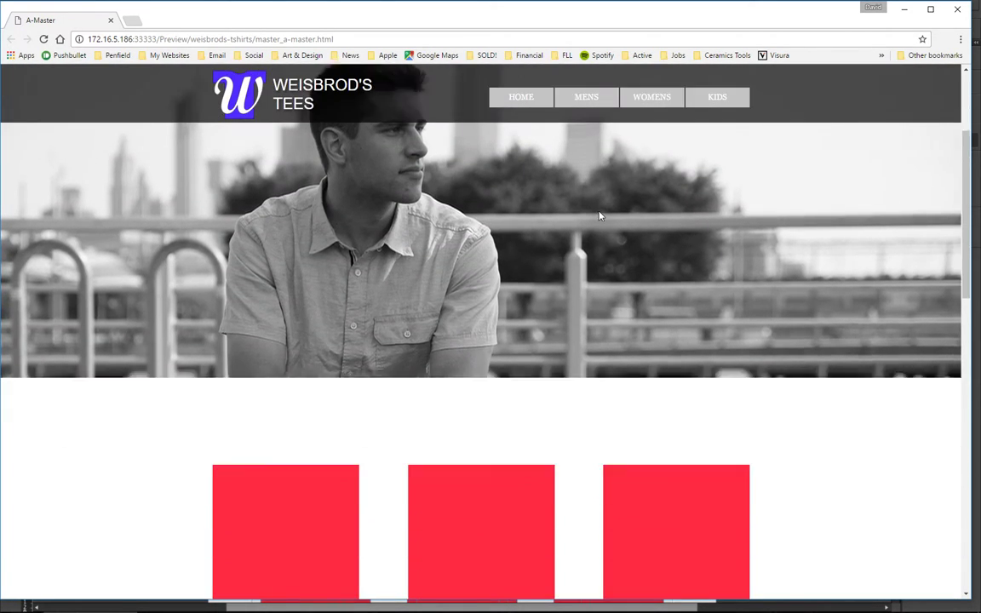
scroll(599, 216, down, 4)
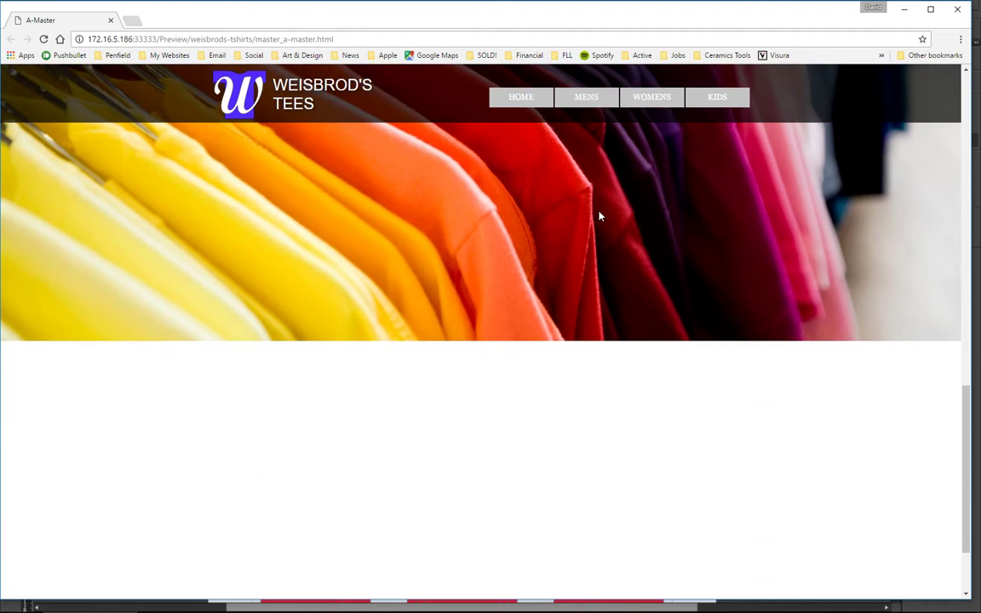
scroll(599, 215, up, 7)
scroll(599, 216, up, 3)
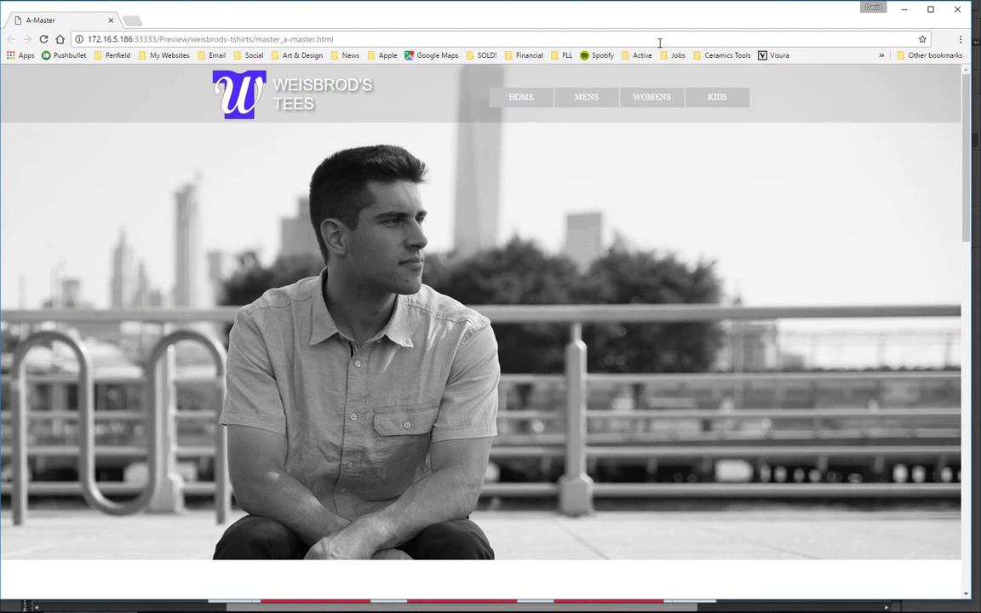
scroll(522, 89, down, 3)
scroll(473, 162, down, 7)
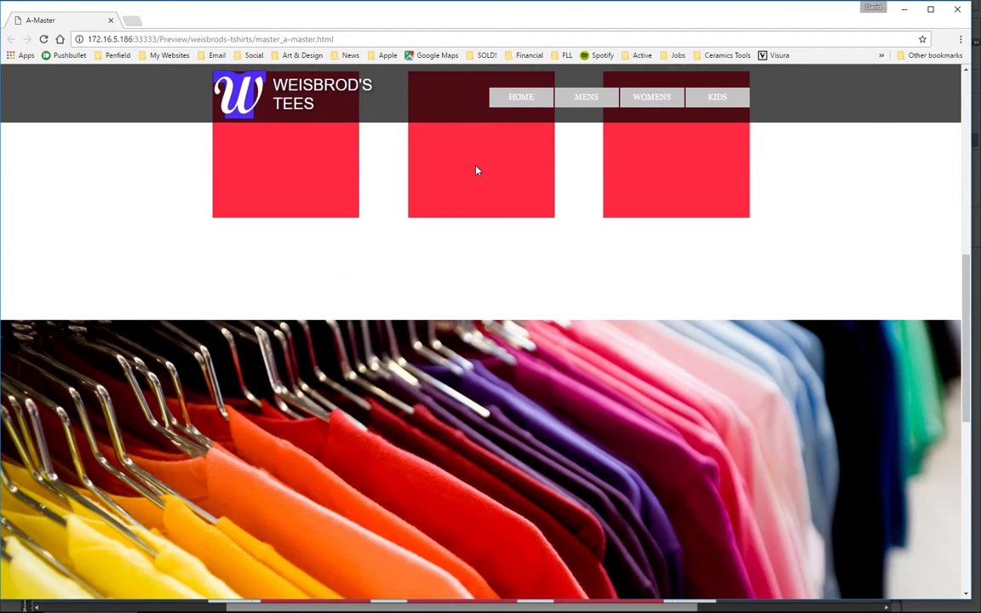
scroll(477, 170, up, 6)
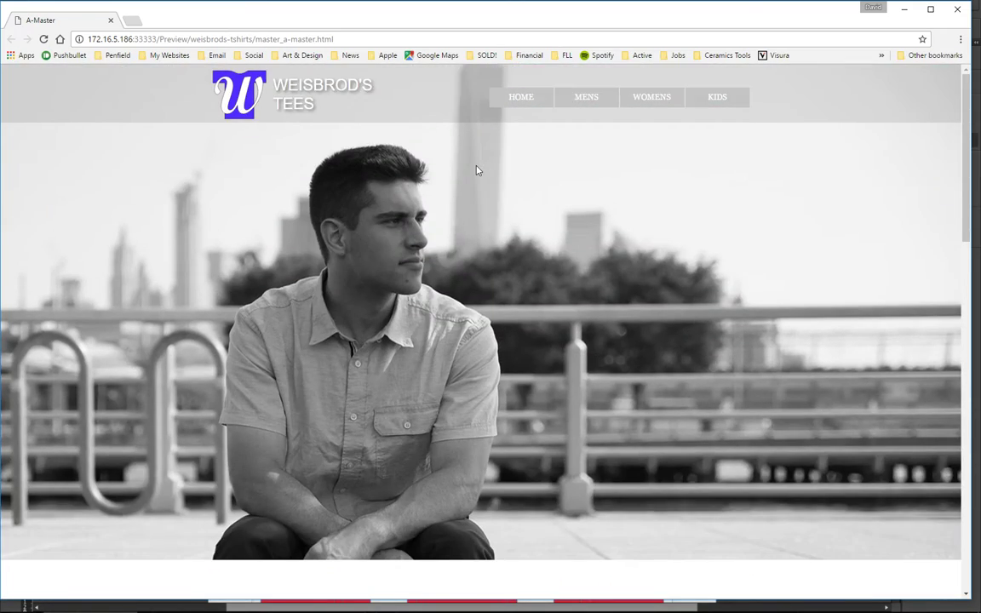
scroll(477, 170, down, 4)
scroll(477, 170, down, 2)
scroll(477, 170, up, 6)
scroll(477, 170, down, 4)
scroll(477, 171, up, 5)
Step: Select the hero photo and inspect its Motion speeds of 0.5 and its fill scroll settings
key(alt+Tab)
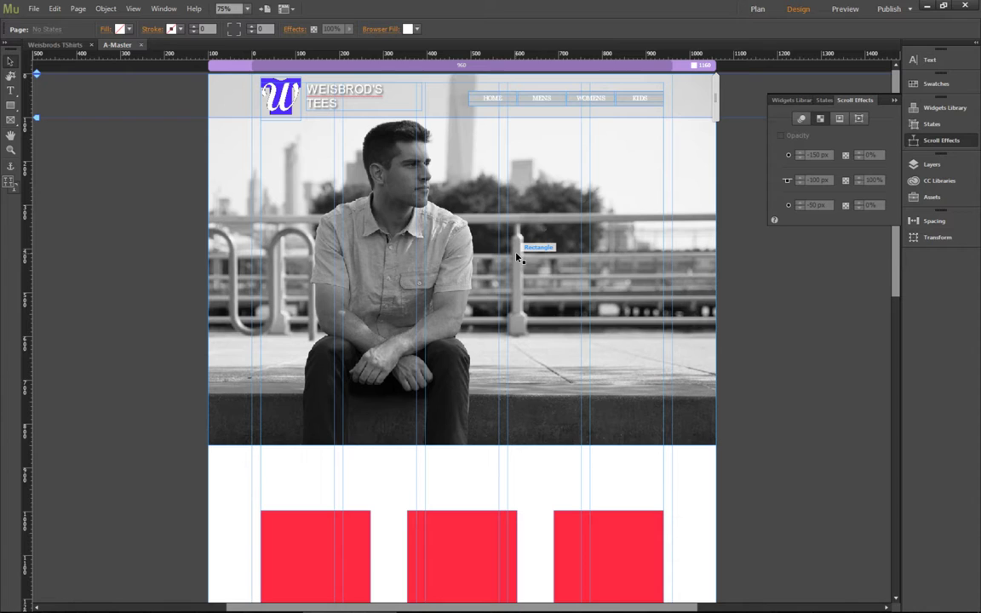
click(626, 205)
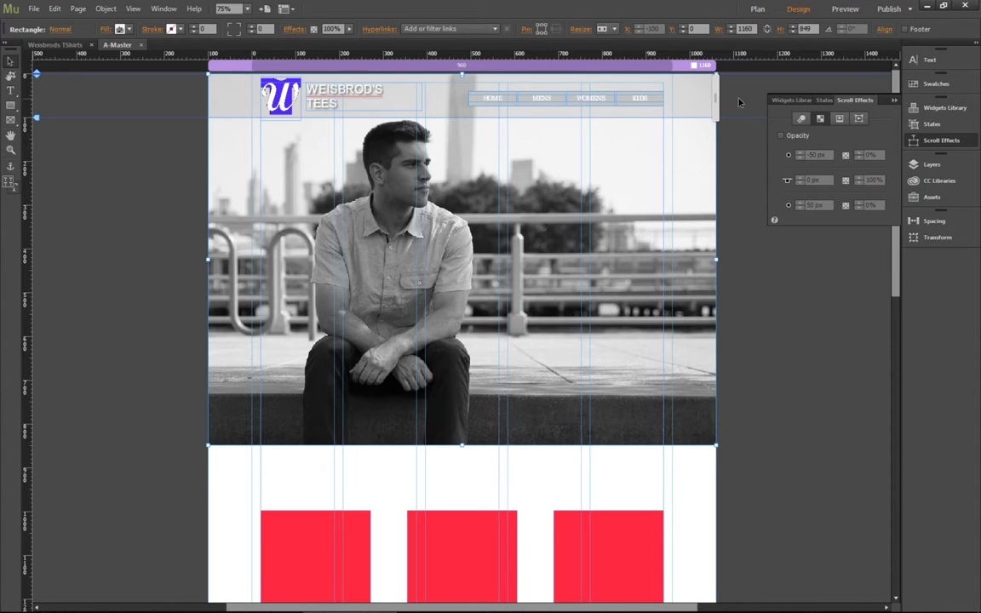
click(803, 118)
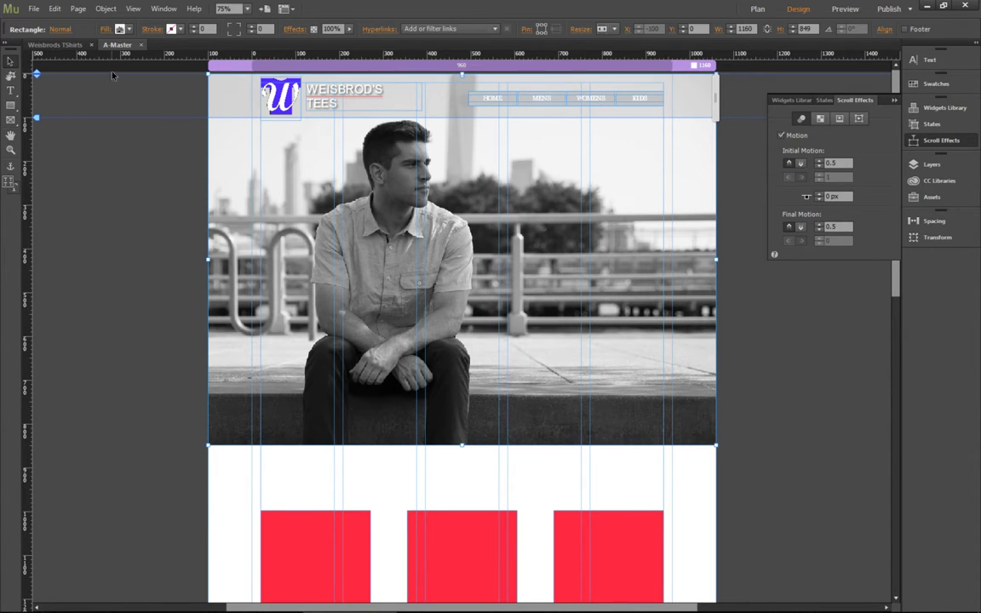
click(106, 28)
click(195, 51)
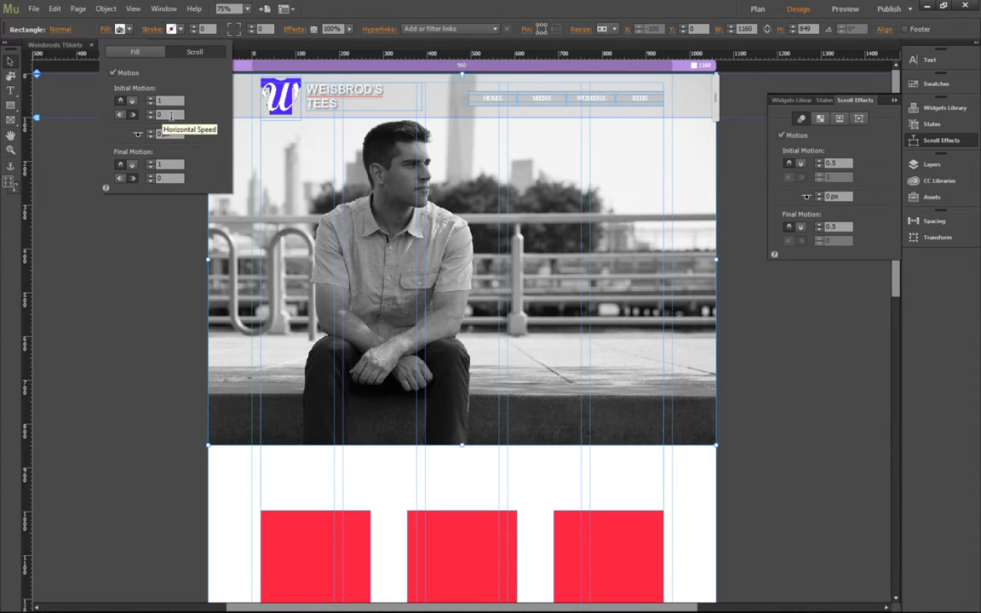
click(126, 276)
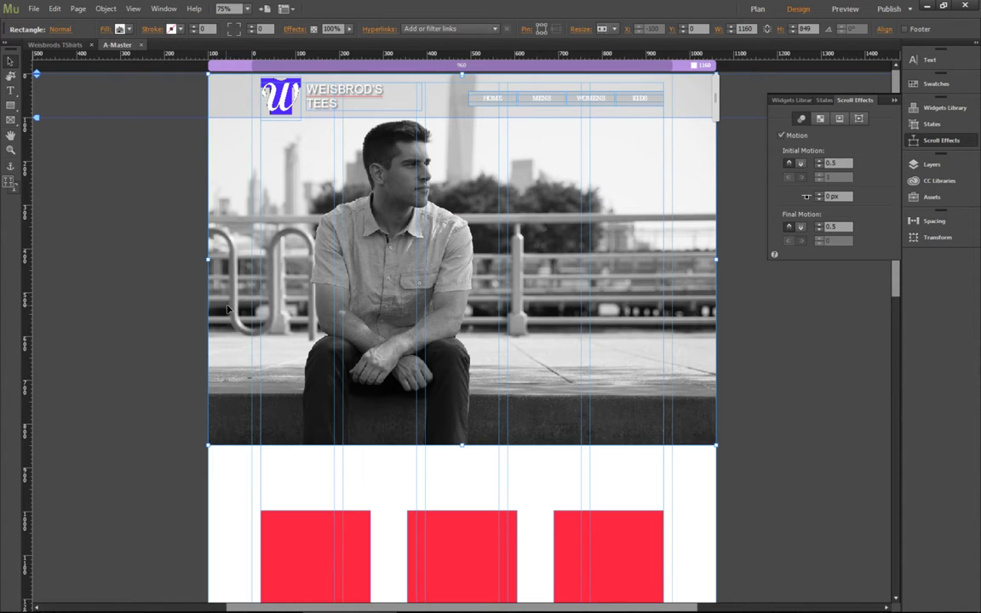
Step: Set the hero fill's initial and final vertical speeds to 0 and final horizontal speed to 1
click(103, 31)
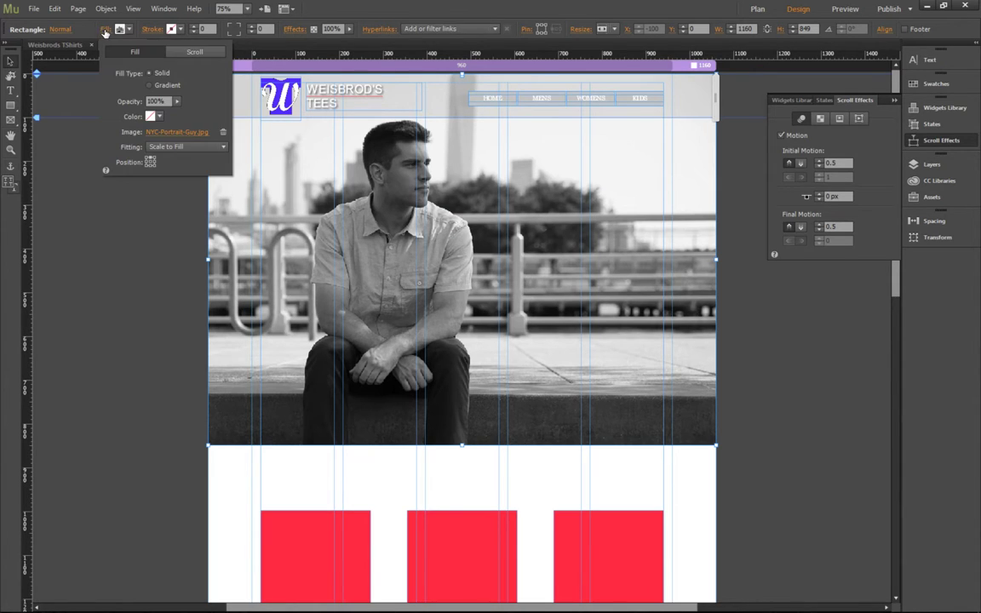
click(172, 49)
click(158, 100)
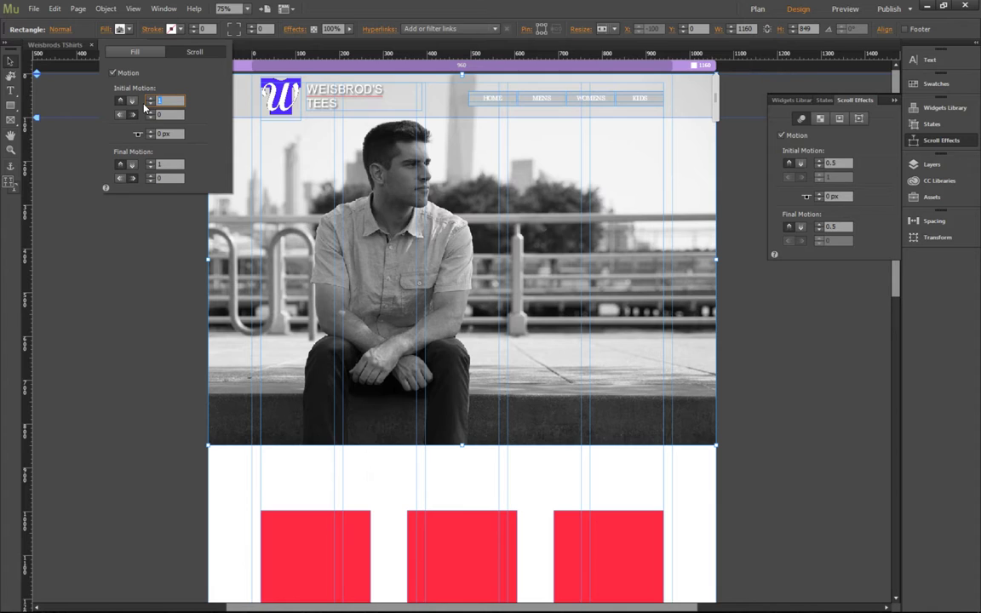
text(0)
click(164, 164)
text(0)
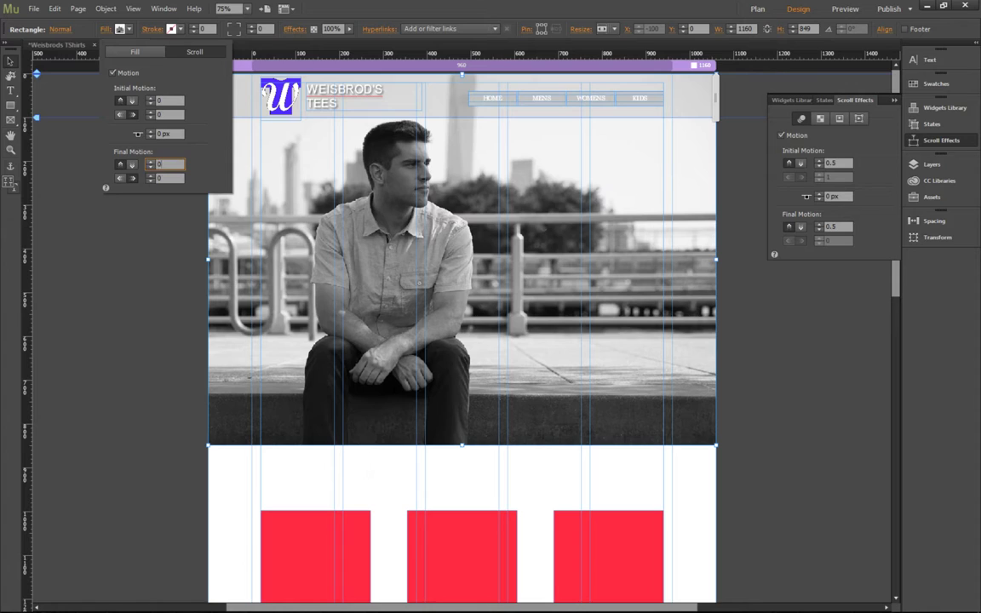
click(161, 114)
click(165, 178)
text(1)
key(Return)
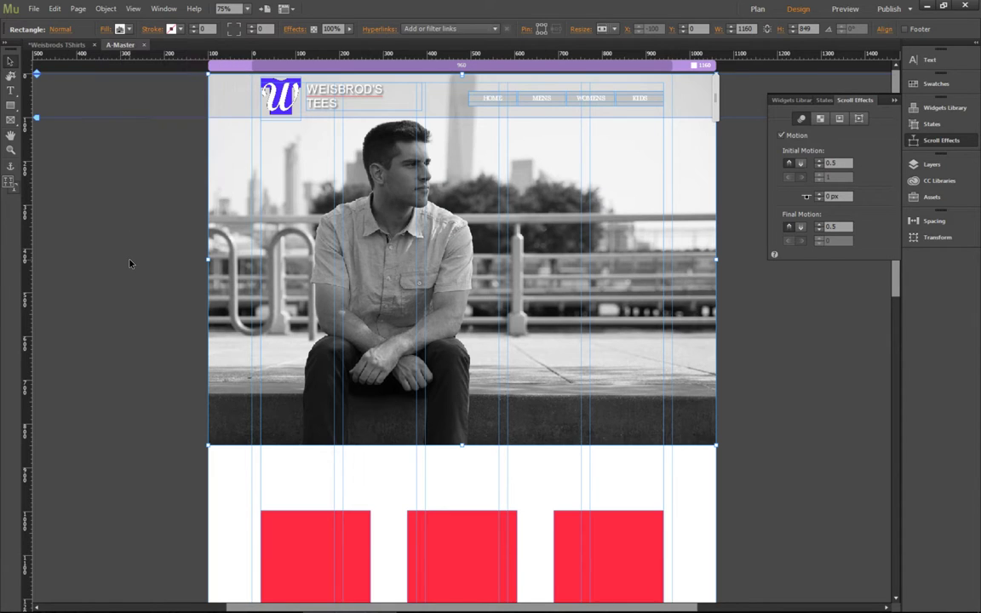
key(ctrl+shift+e)
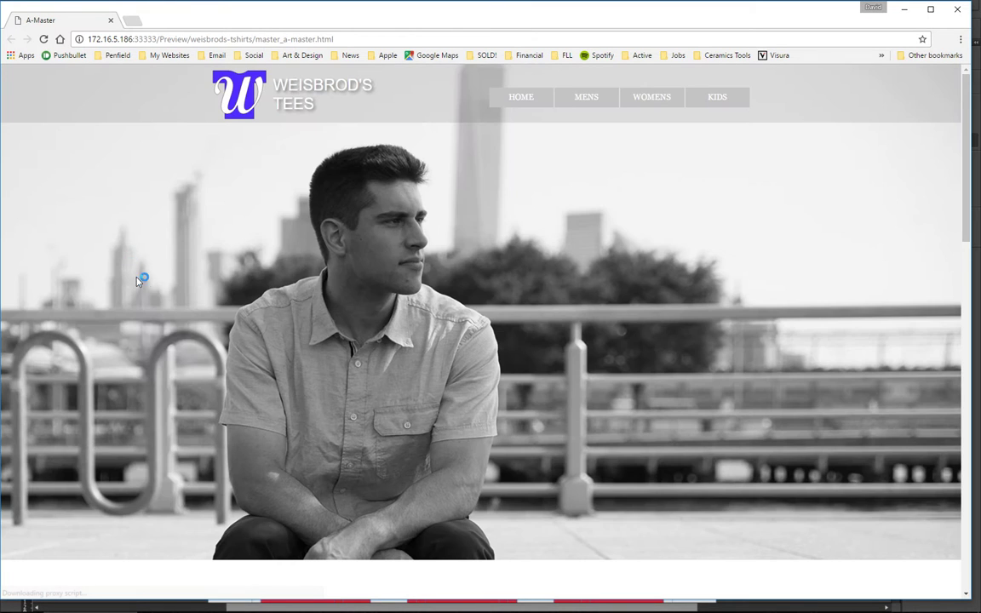
scroll(169, 298, down, 5)
scroll(170, 297, up, 5)
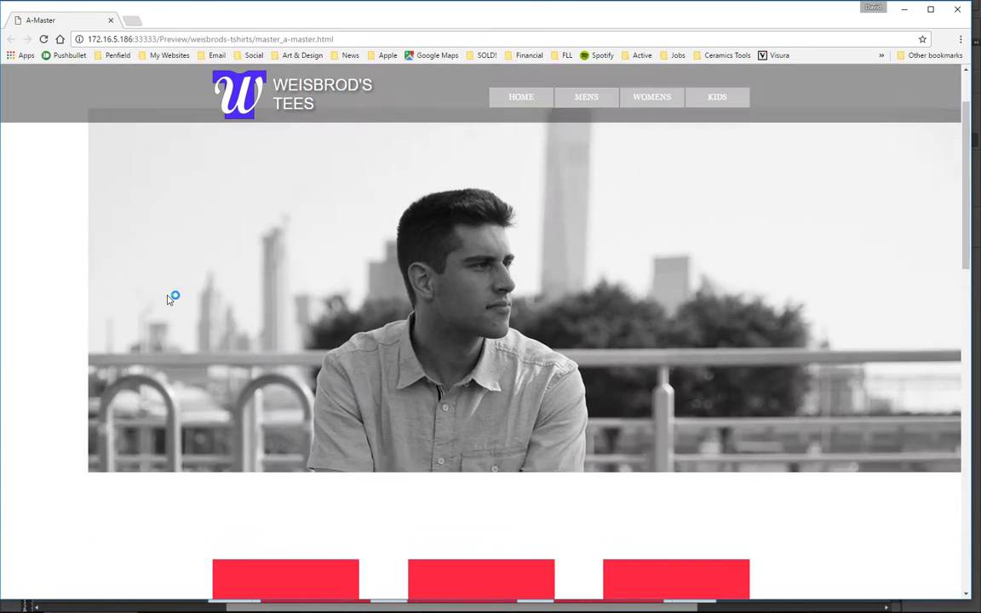
scroll(169, 297, down, 8)
scroll(169, 297, up, 10)
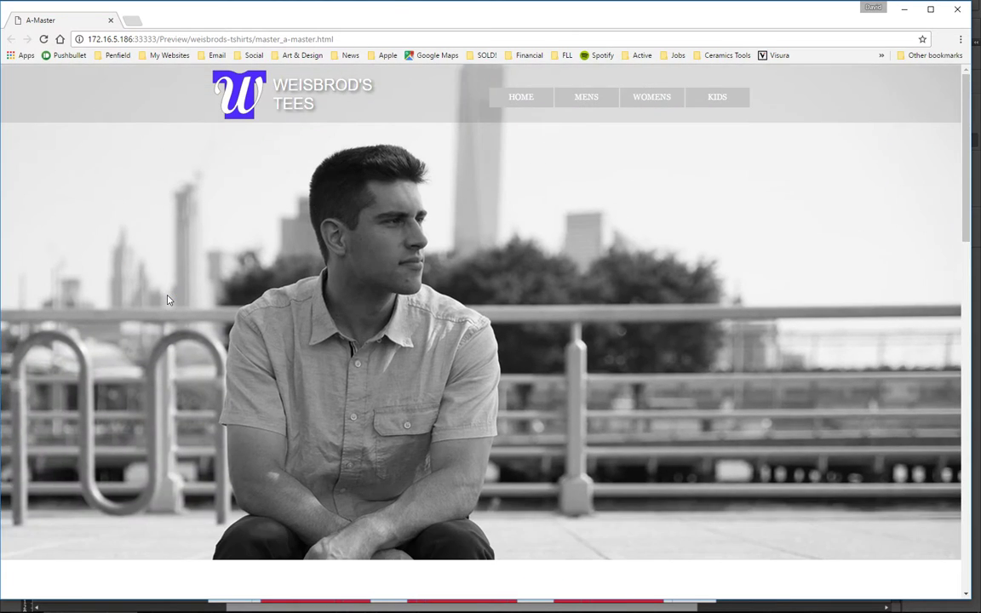
scroll(170, 297, down, 5)
scroll(170, 298, up, 5)
scroll(168, 299, down, 5)
scroll(168, 300, up, 5)
key(alt+Tab)
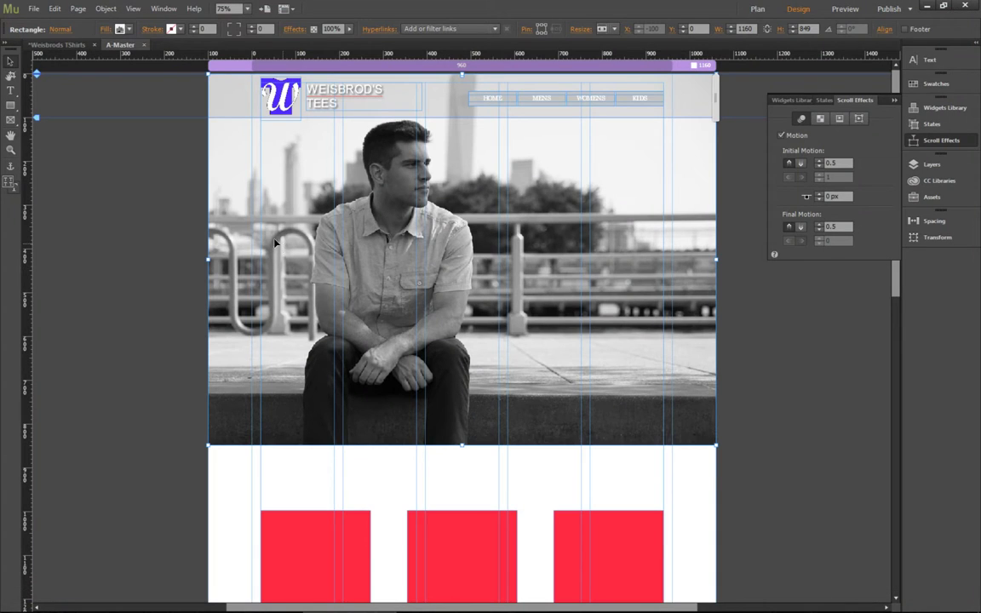
Step: Zero the hero's vertical Motion speeds and turn off its Motion scroll effect
click(105, 29)
click(183, 51)
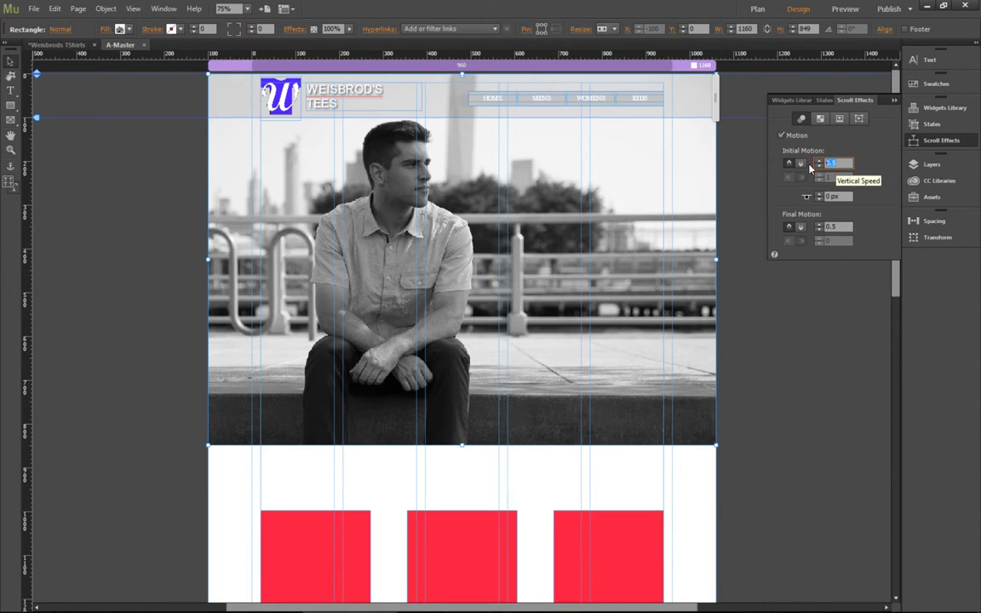
click(798, 166)
text(0)
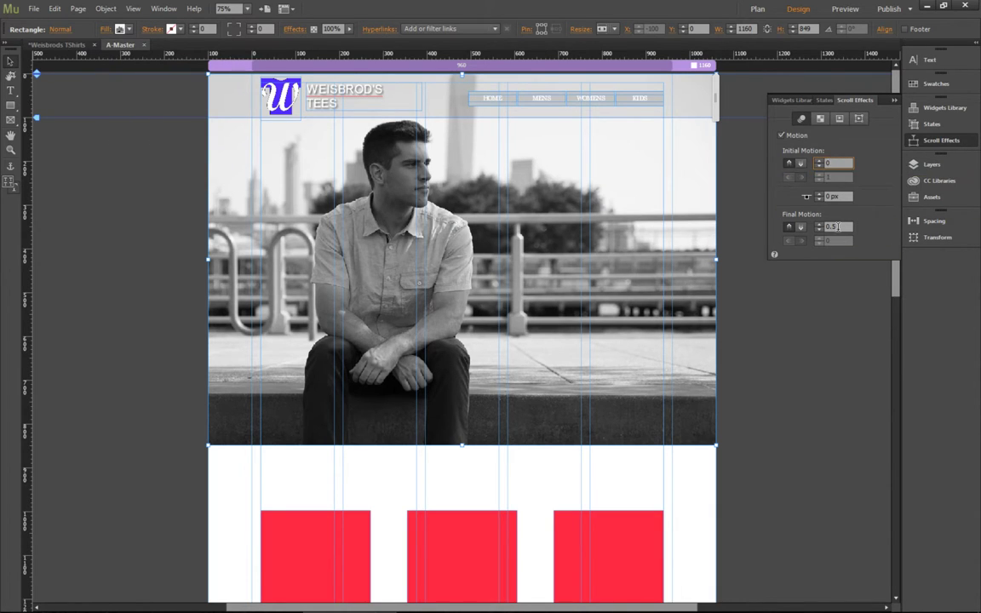
click(800, 226)
key(Return)
click(782, 136)
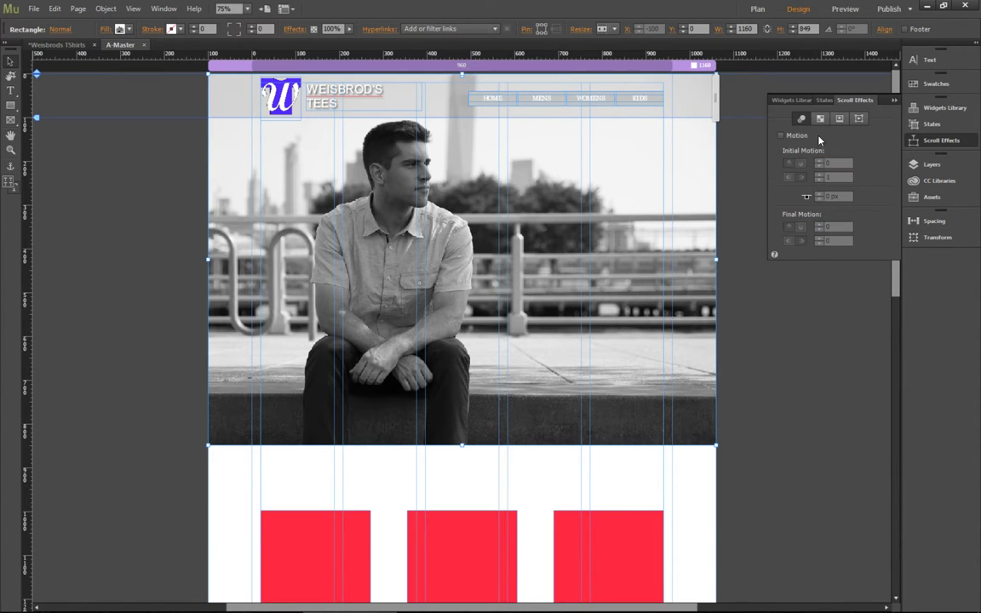
Step: Give the hero's image fill an initial horizontal scroll speed of 1 and save the site
click(105, 30)
click(175, 51)
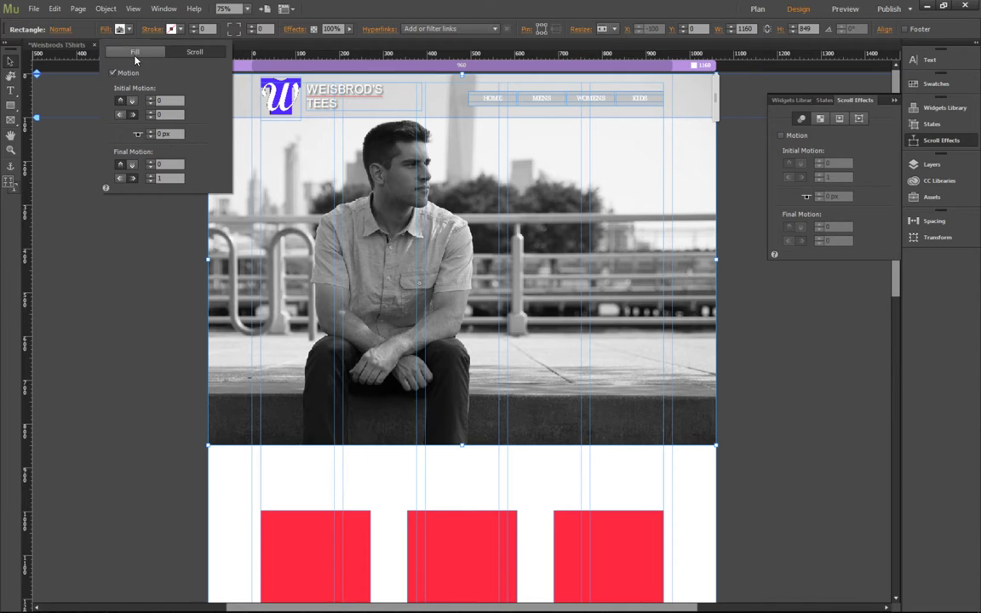
click(150, 115)
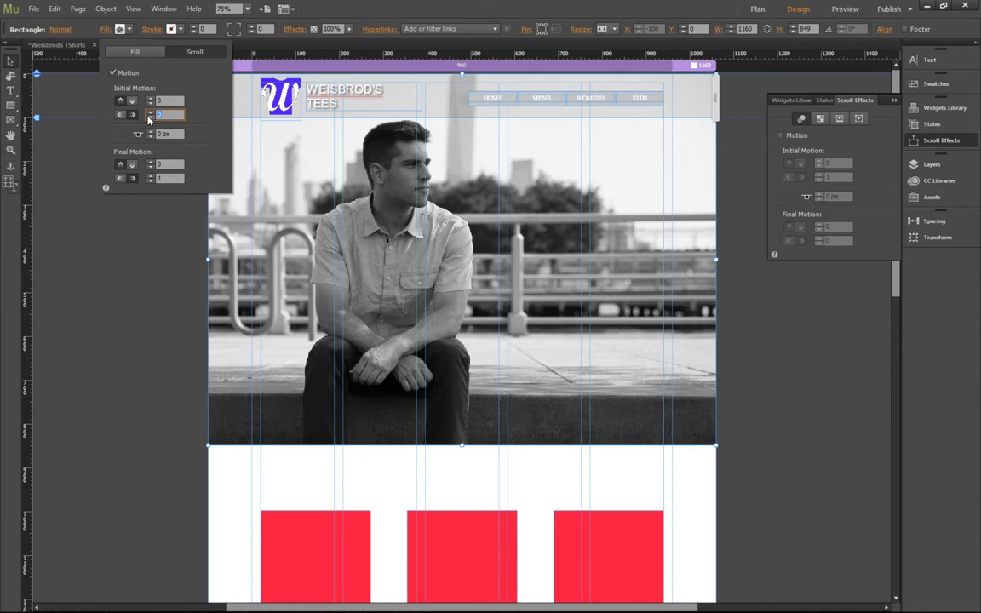
click(150, 112)
click(249, 253)
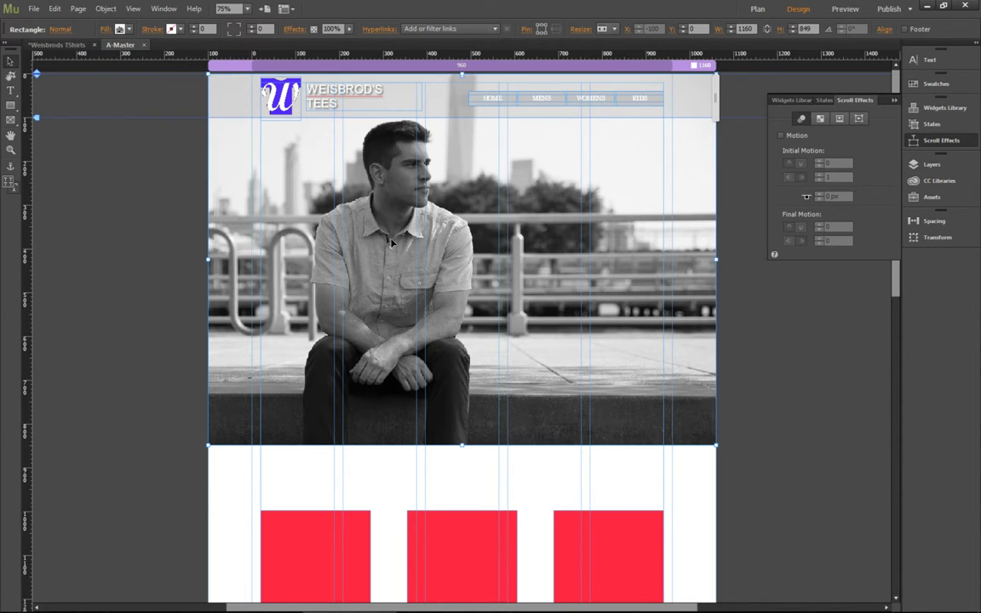
key(ctrl+s)
Step: Enable the hero's Opacity scroll effect, fading from 0% at 0 px to 100% at 50 px
click(820, 118)
click(781, 135)
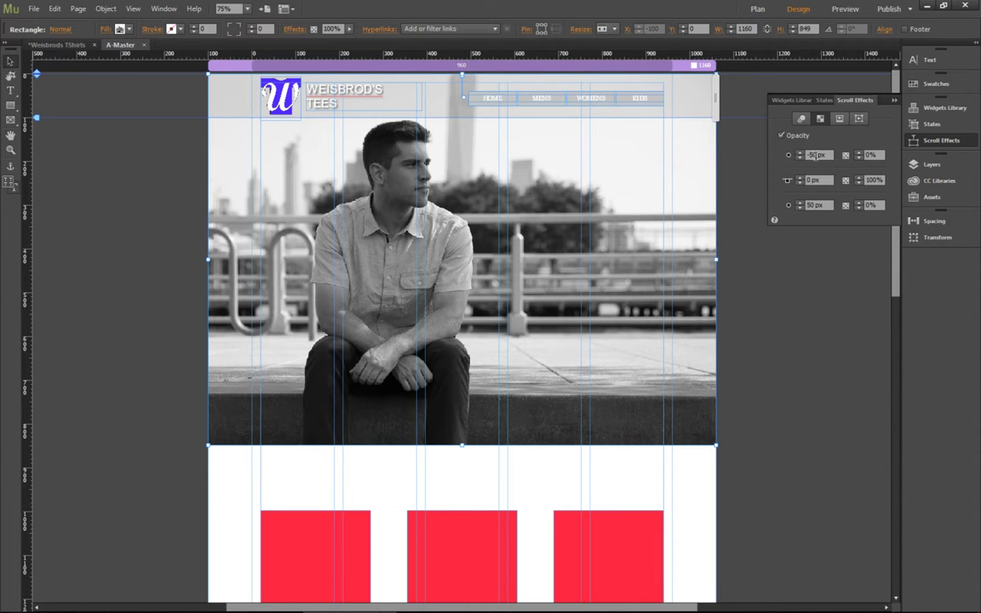
click(818, 156)
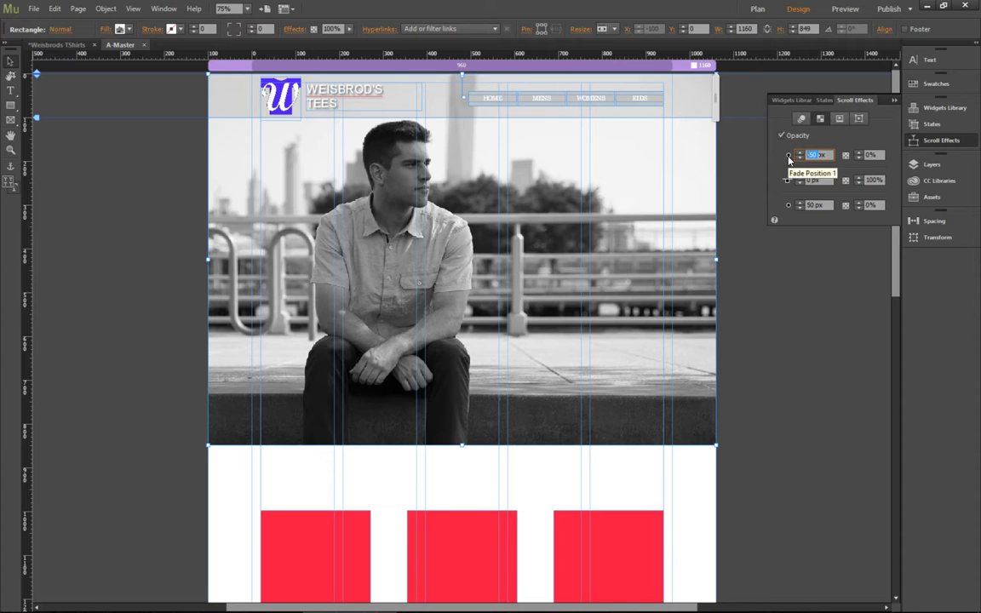
text(0)
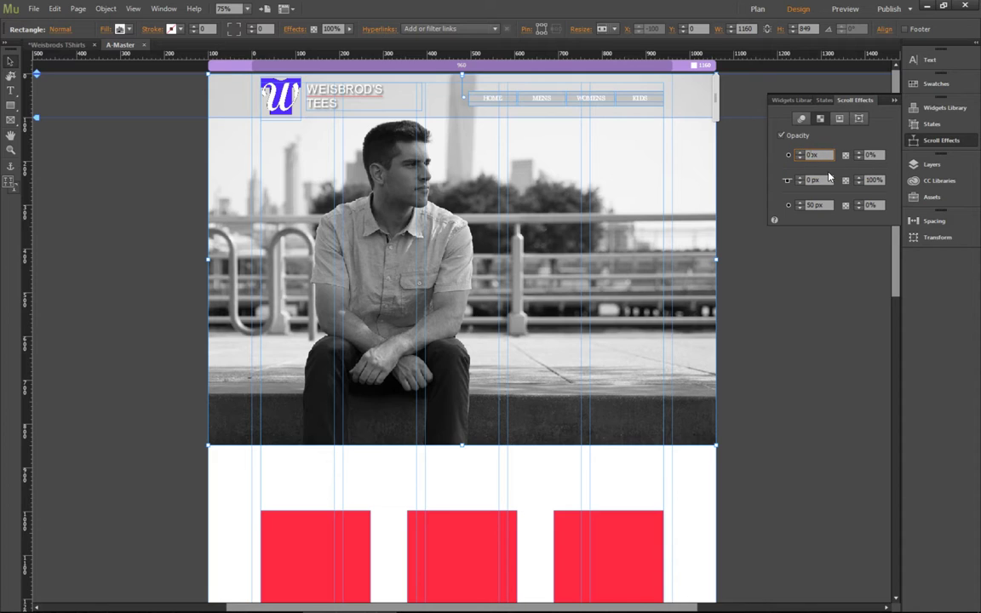
click(869, 156)
double_click(873, 180)
text(0)
click(870, 206)
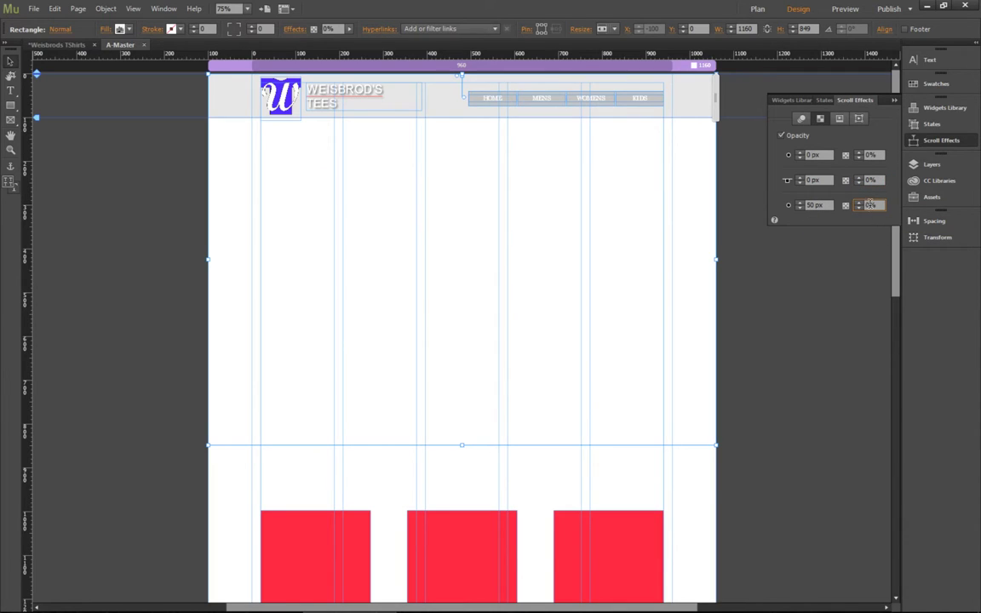
text(13)
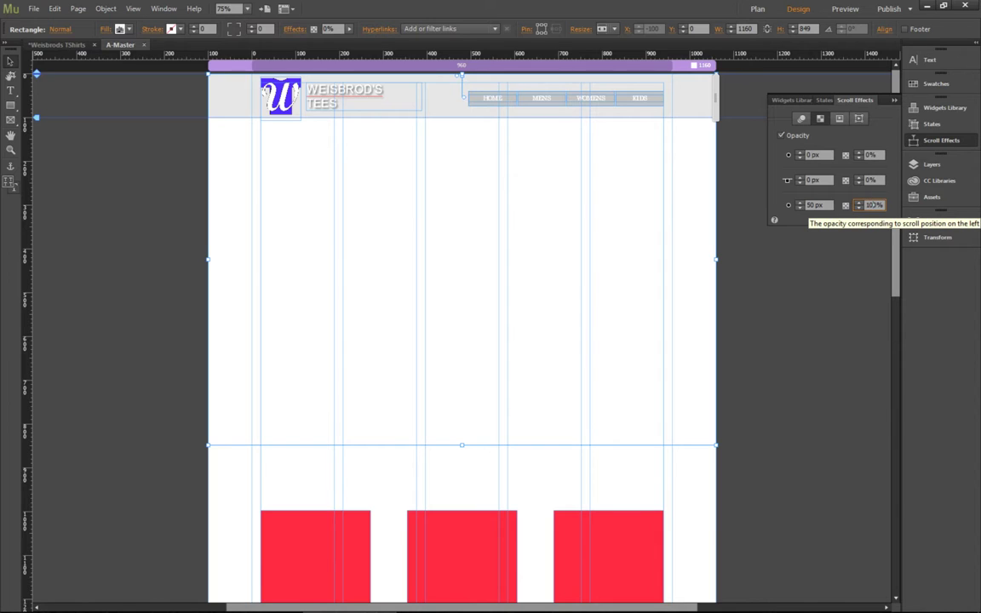
Step: Save the site and preview the page in the browser
key(ctrl+s)
key(Return)
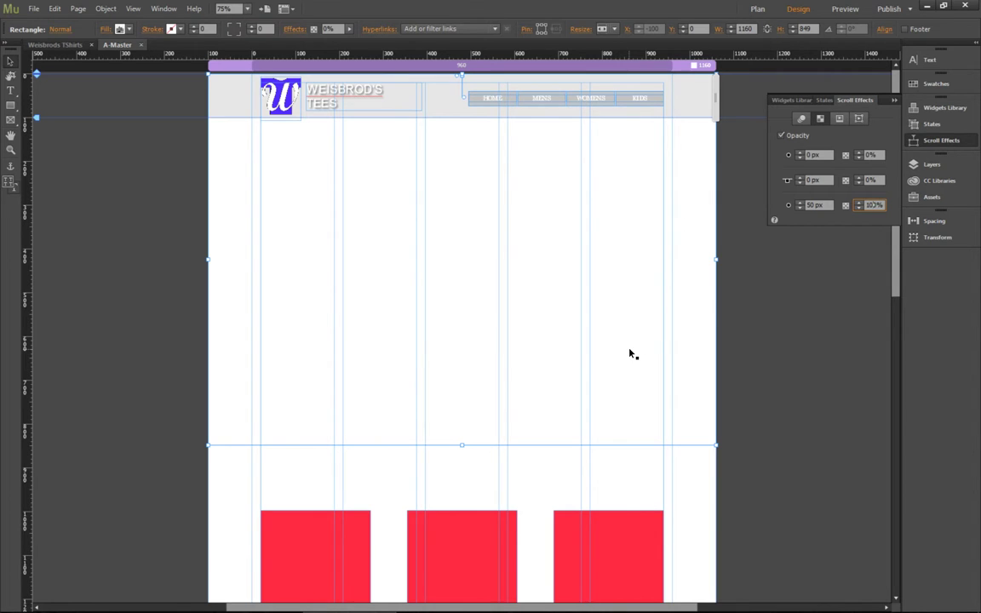
key(ctrl+shift+e)
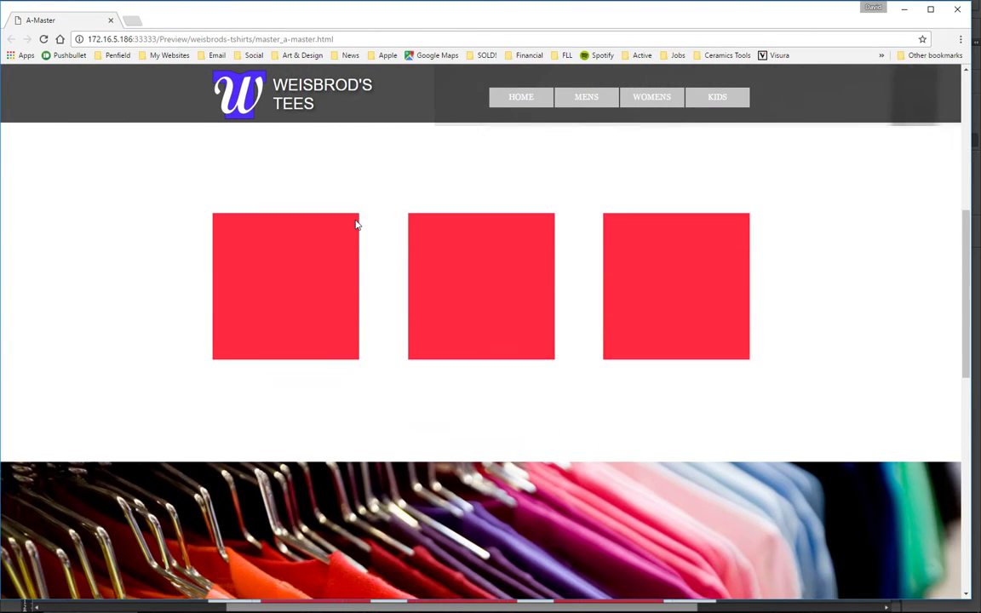
Step: Move the hero's full-opacity position to 300 px and save the site
key(alt+Tab)
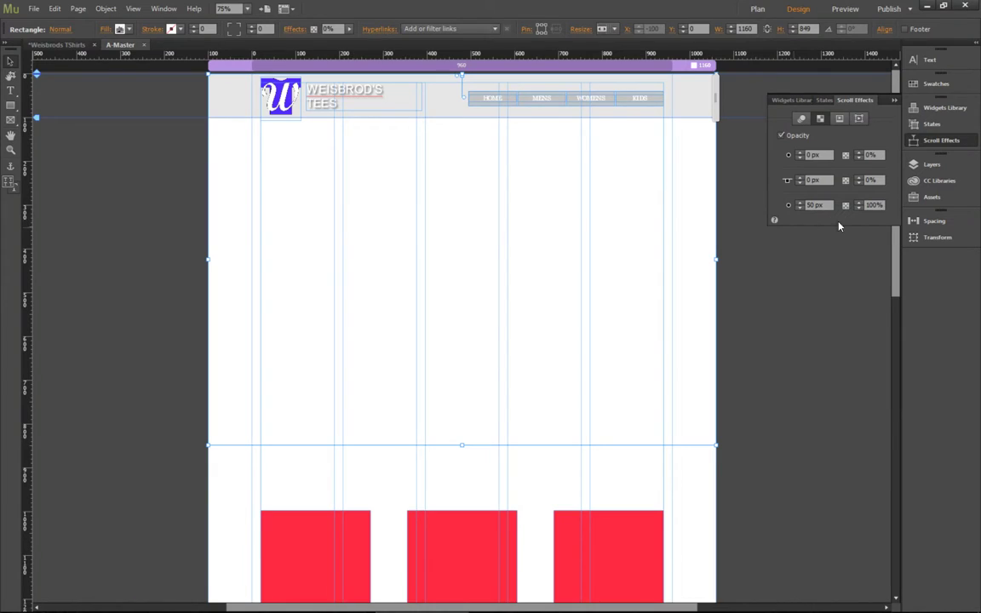
double_click(801, 205)
text(300)
key(ctrl+s)
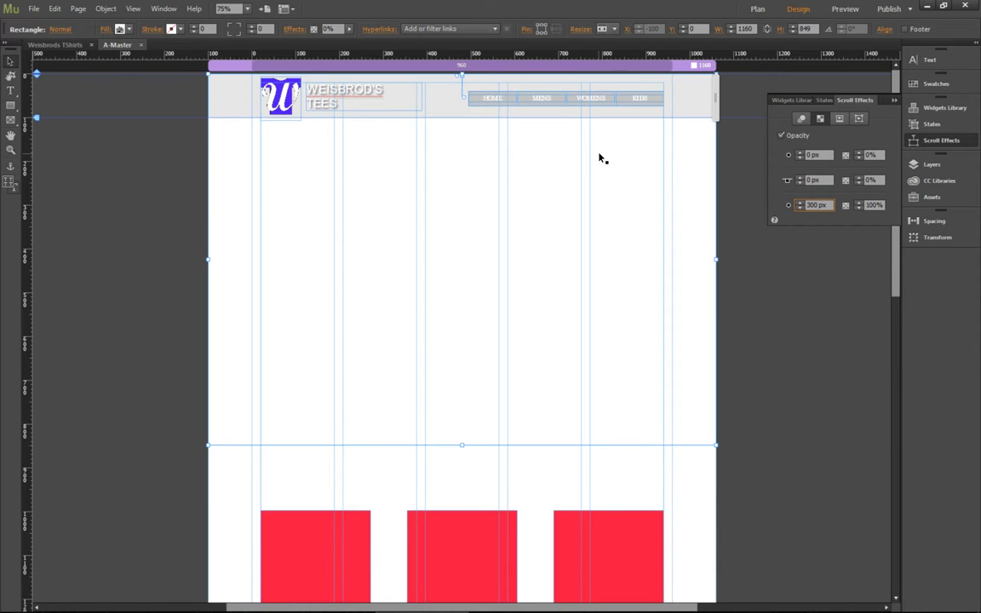
Step: Preview the updated page in Chrome and scroll up and down to check the slower fade
key(ctrl+shift+e)
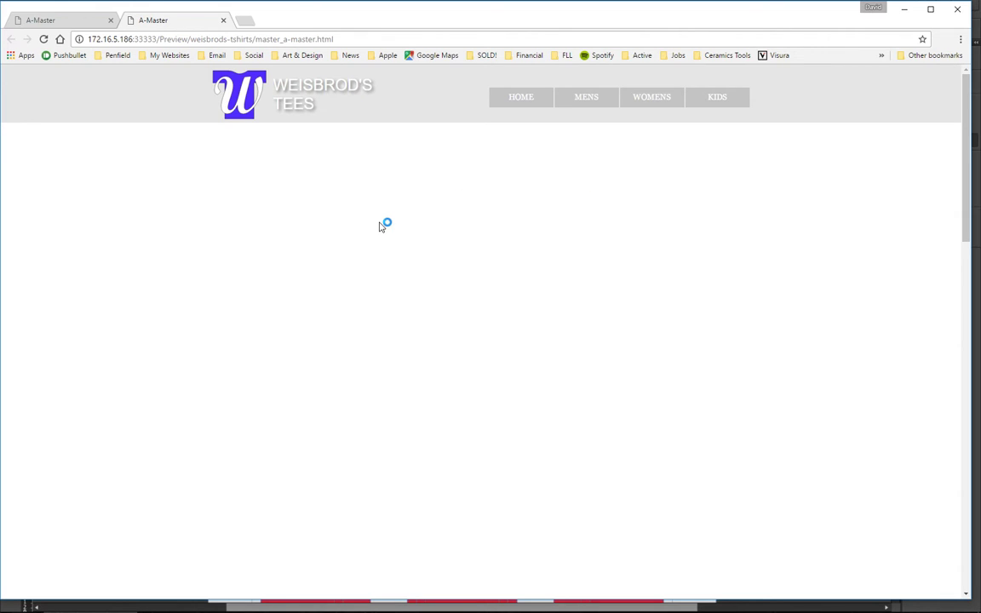
scroll(380, 228, down, 3)
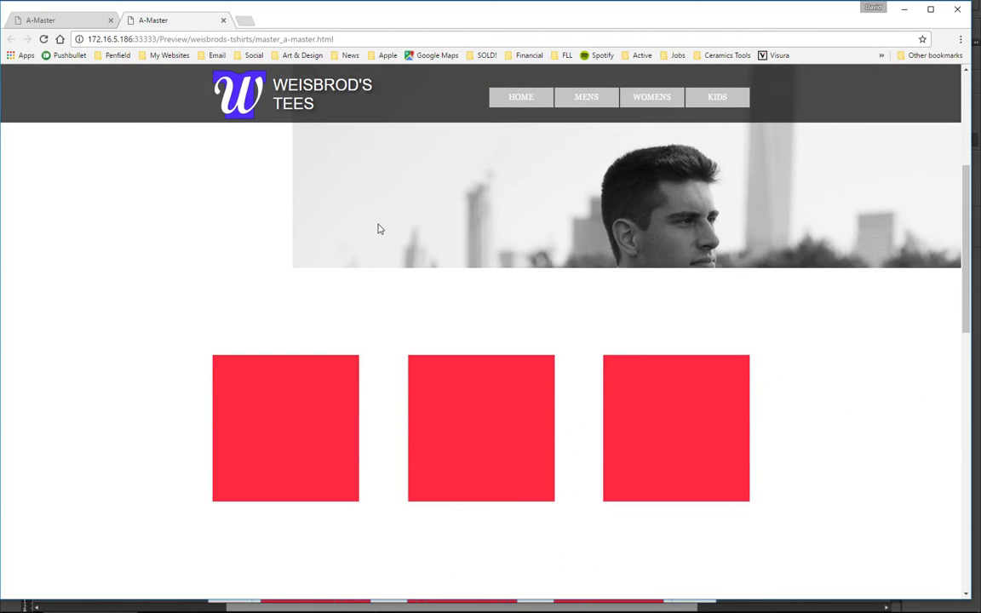
scroll(380, 229, up, 5)
scroll(380, 228, down, 6)
scroll(380, 228, up, 6)
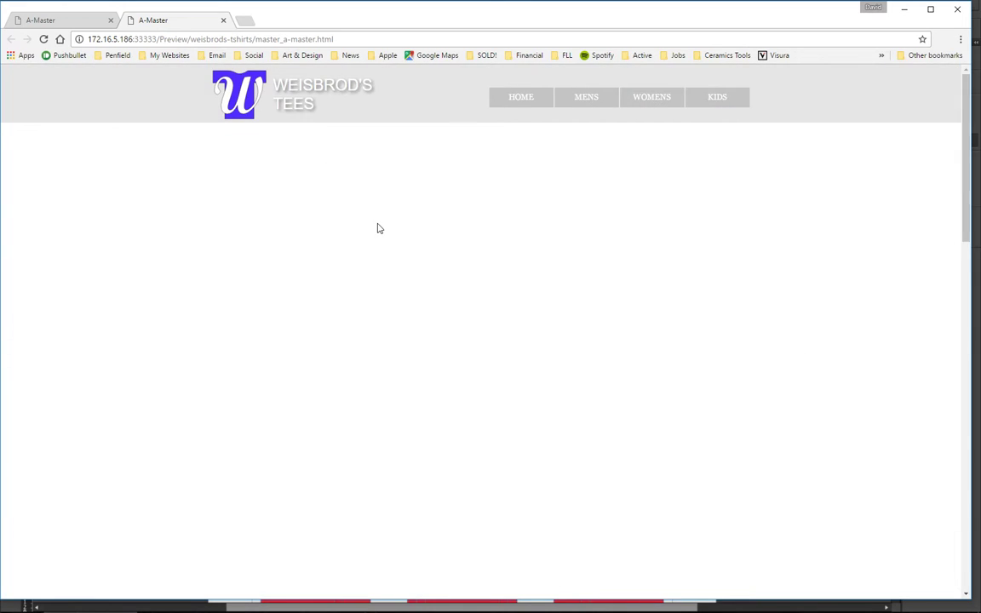
scroll(378, 226, down, 4)
scroll(376, 226, up, 4)
scroll(367, 228, down, 4)
scroll(364, 228, up, 4)
Step: Remove the hero image's Opacity scroll effect so the portrait shows at 100%
key(alt+Tab)
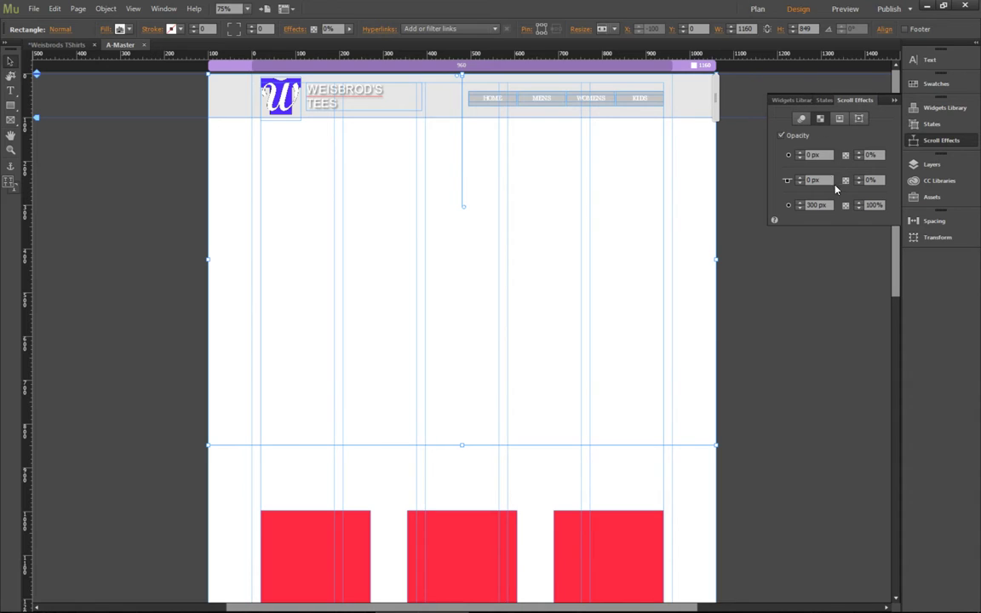
click(781, 136)
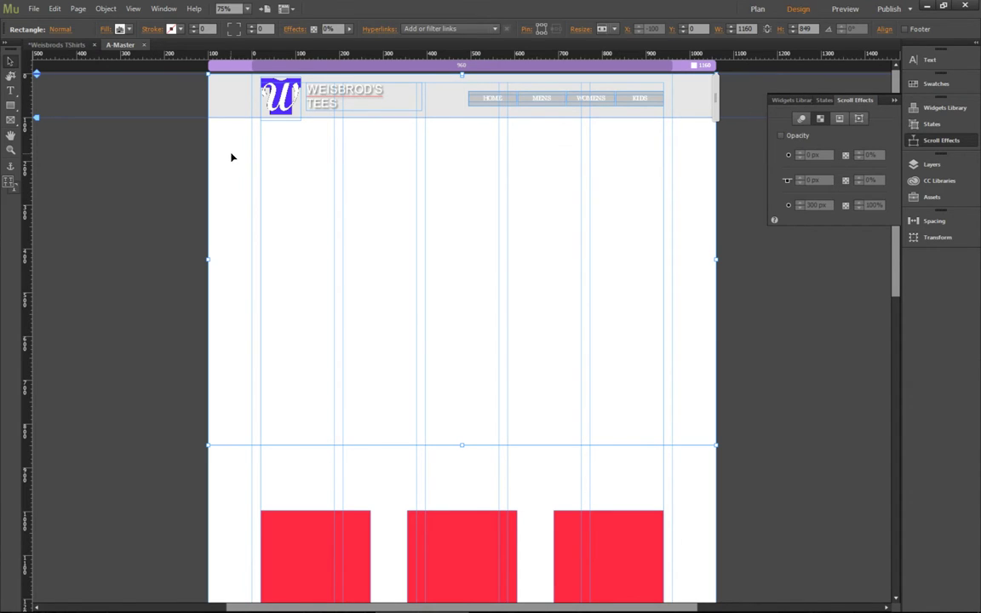
click(787, 137)
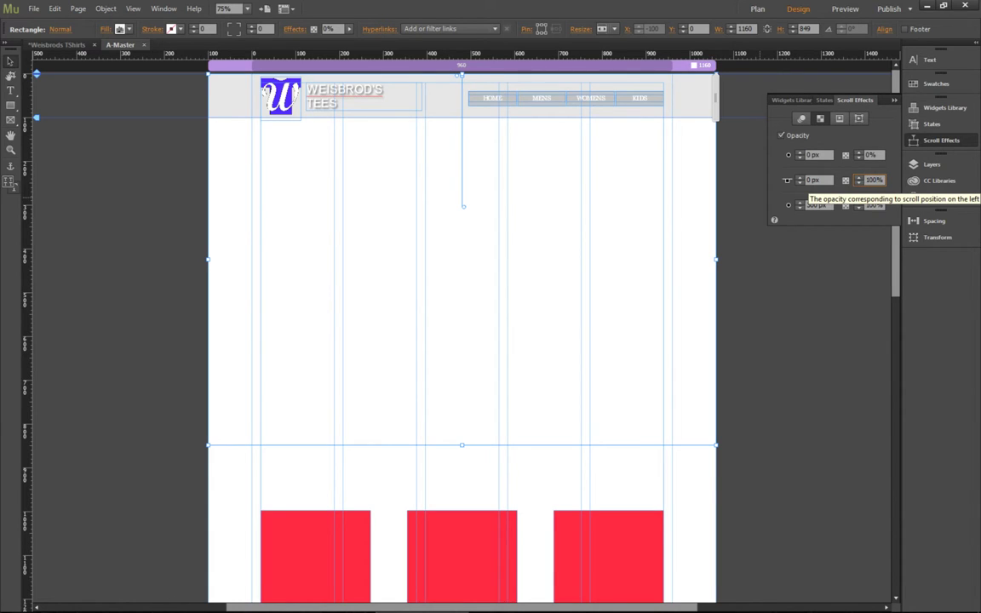
key(Return)
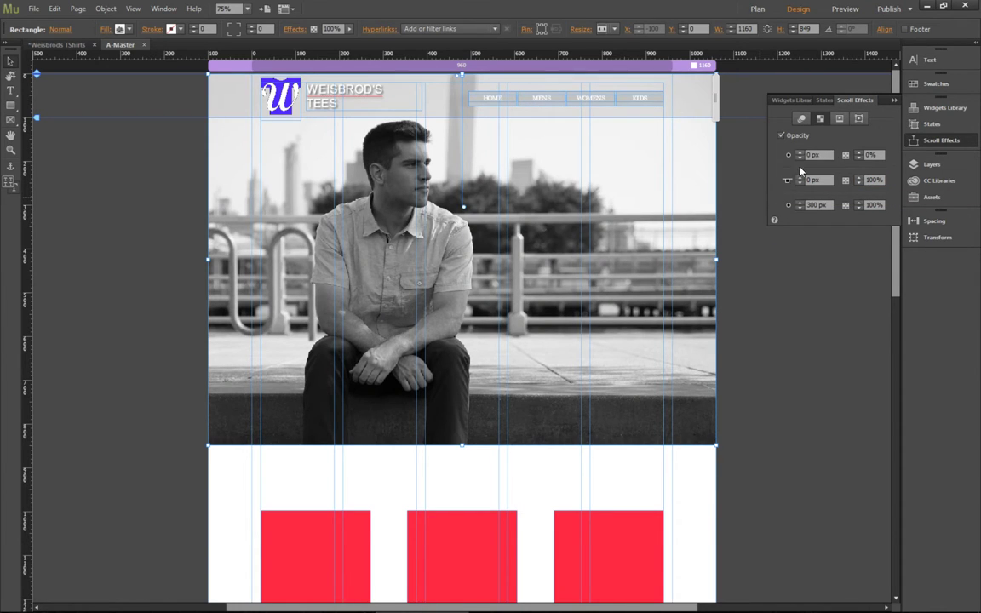
click(781, 136)
click(768, 283)
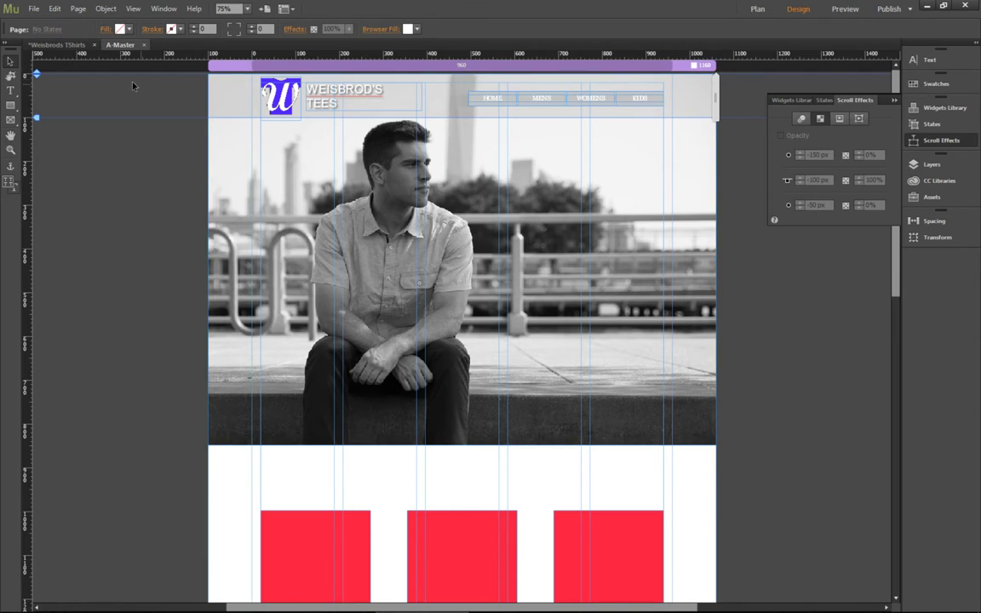
Step: Check the page fill's scroll options, then show the hero image's fill scroll-motion settings
click(103, 30)
click(195, 51)
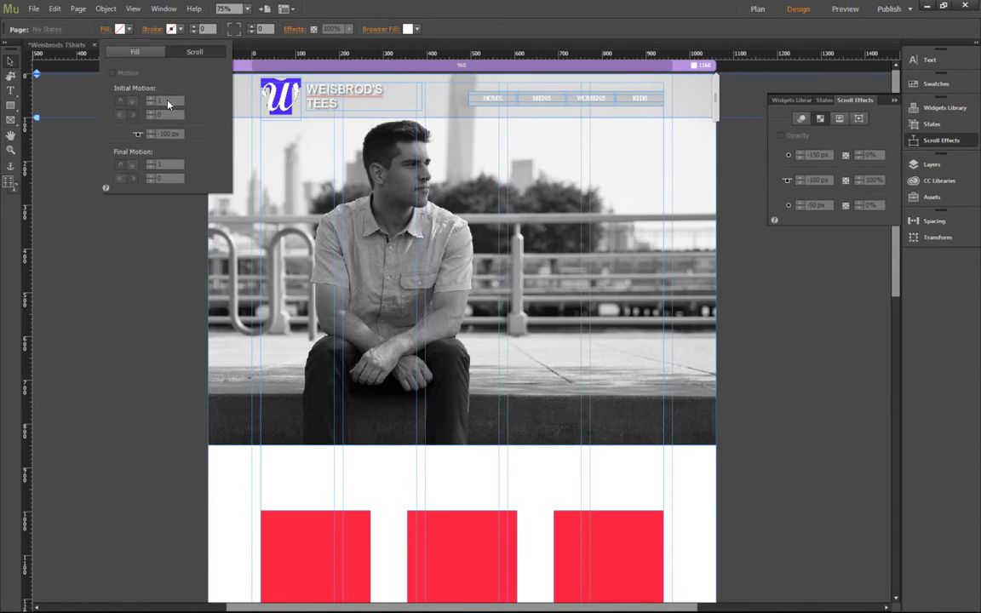
click(84, 296)
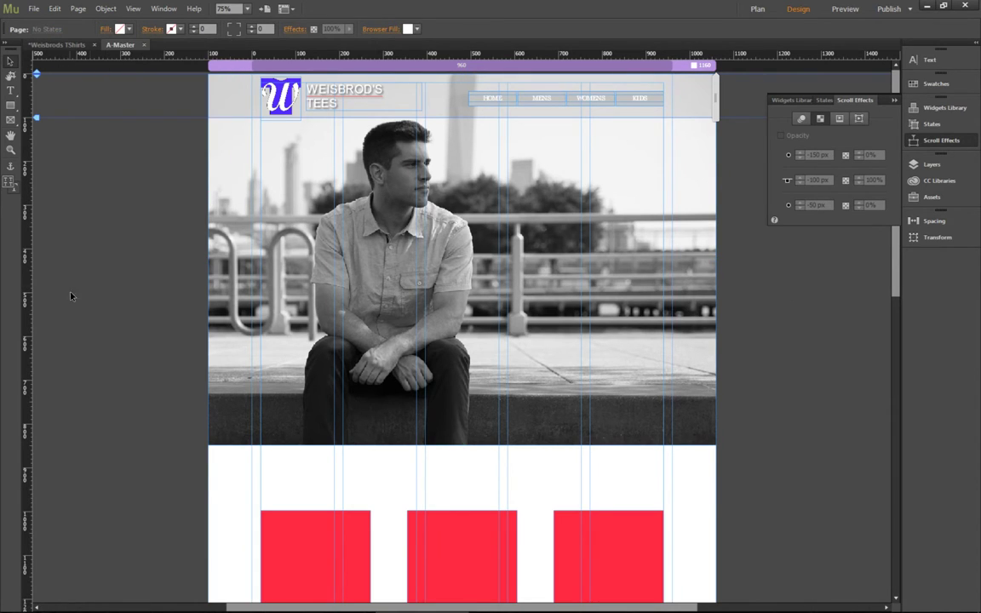
click(217, 236)
click(100, 30)
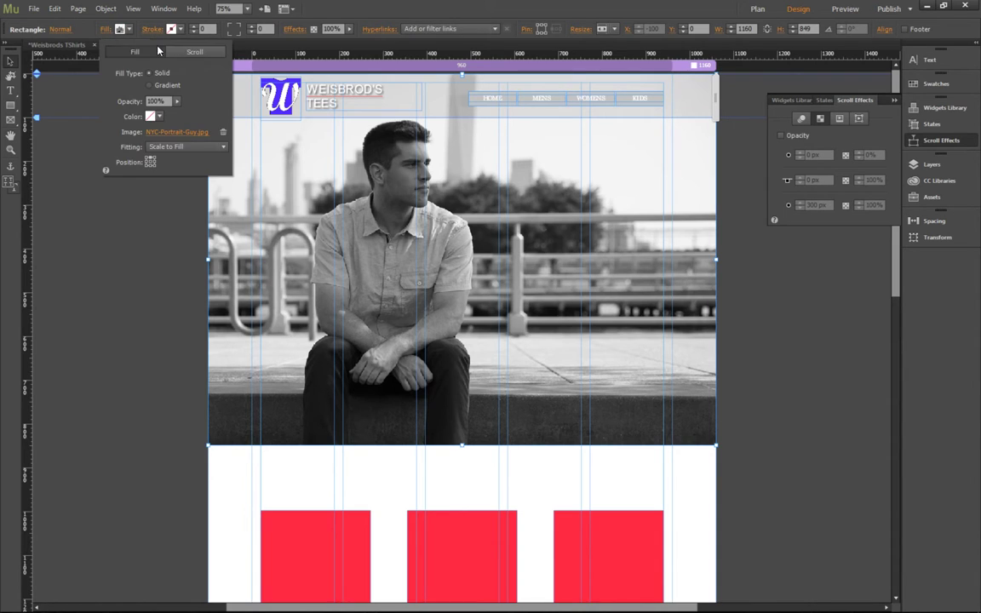
click(175, 51)
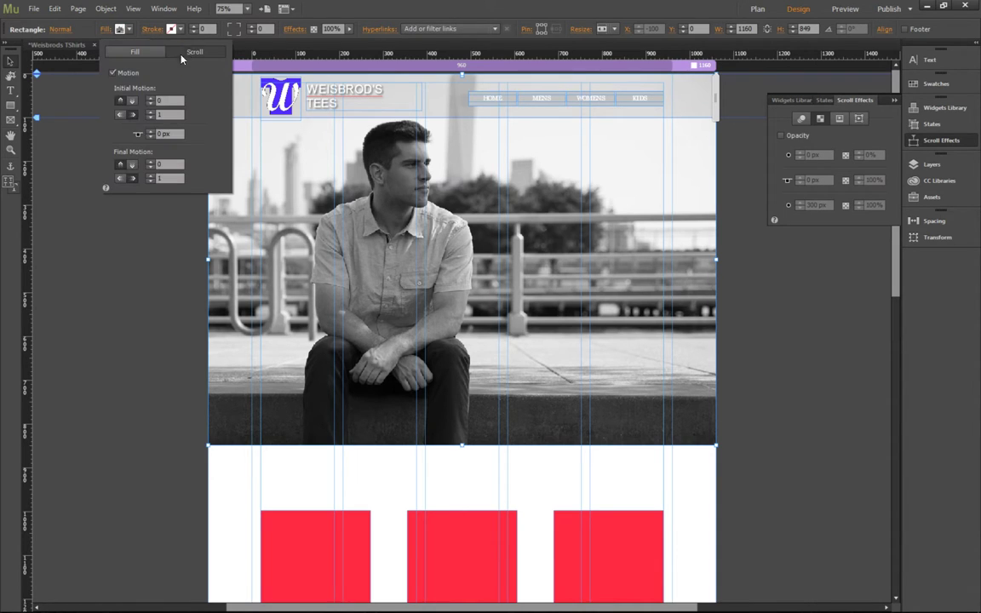
Step: Set the hero fill's horizontal speeds to 0 and vertical speeds to 0.13, initial and final
double_click(167, 116)
text(0)
double_click(162, 178)
text(0)
double_click(153, 102)
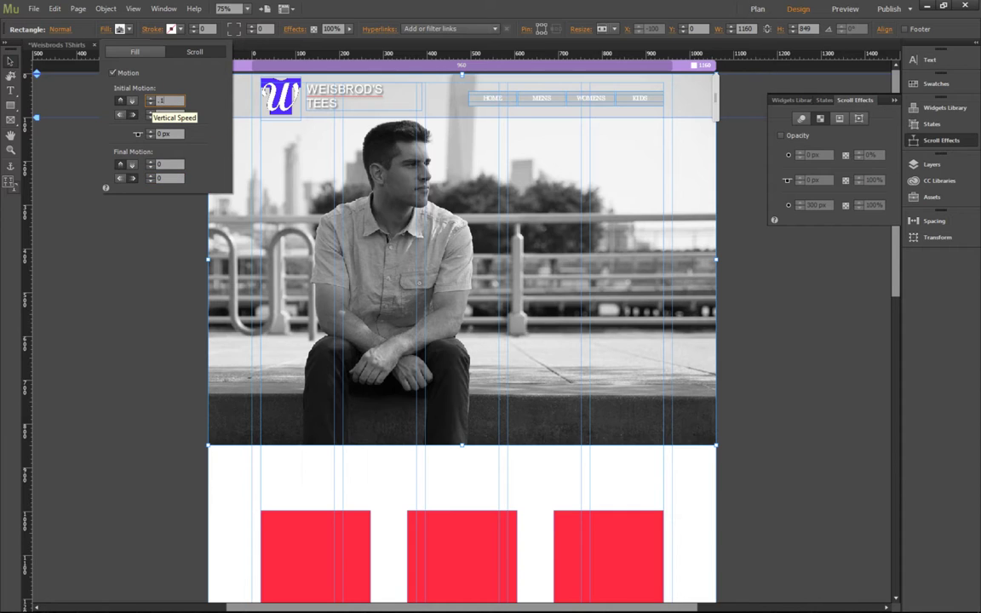
text(.13)
double_click(165, 165)
text(.13)
key(Return)
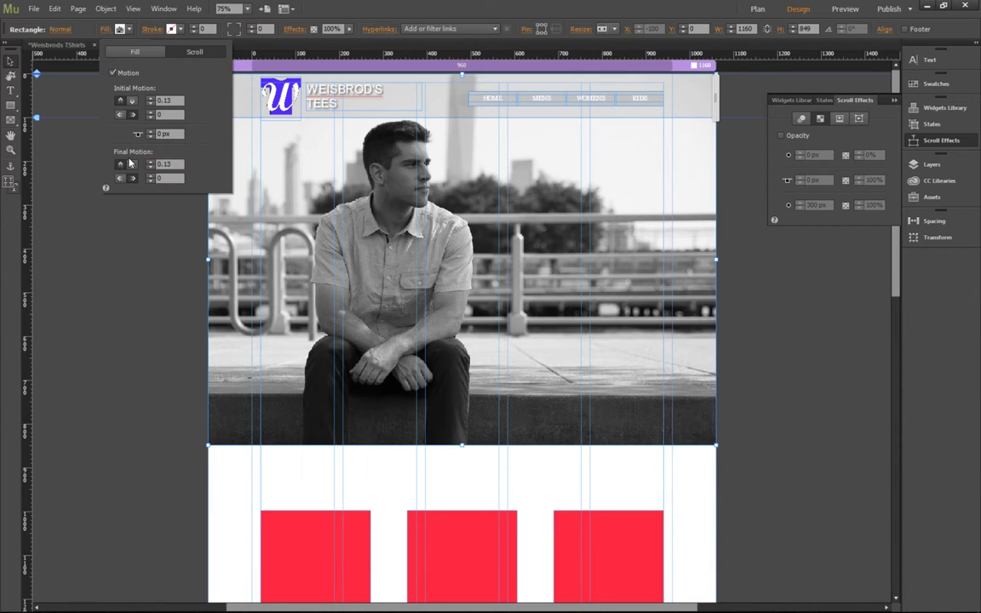
key(Escape)
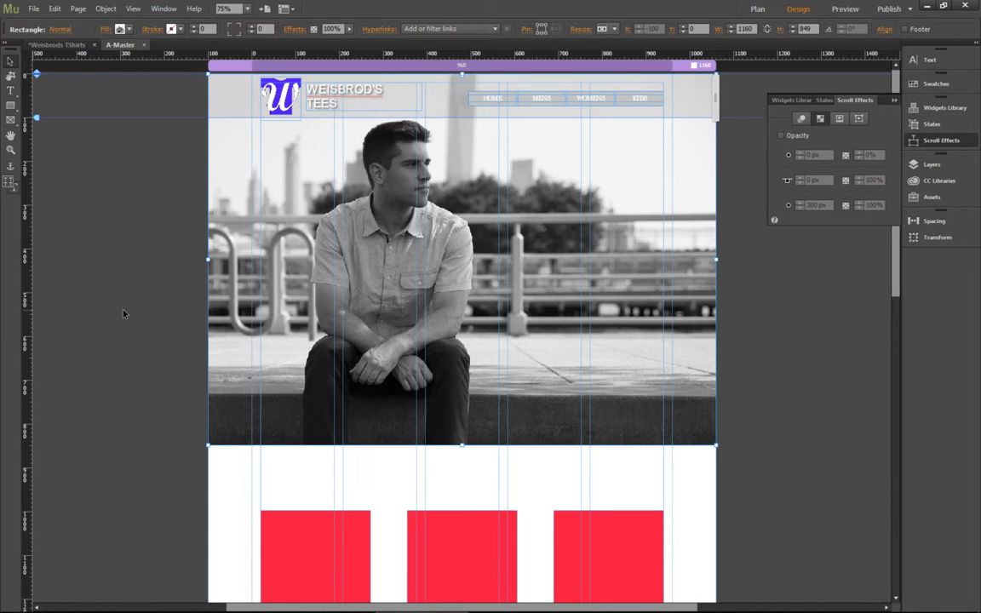
Step: Preview the page in Chrome, scroll past the shirts image and back, then close the preview
key(ctrl+shift+e)
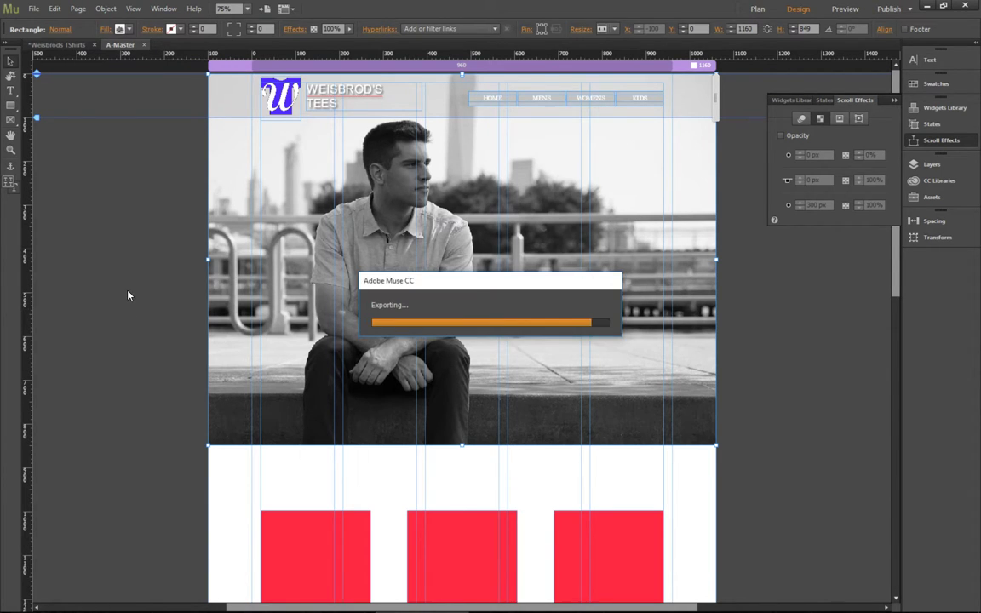
scroll(437, 226, down, 5)
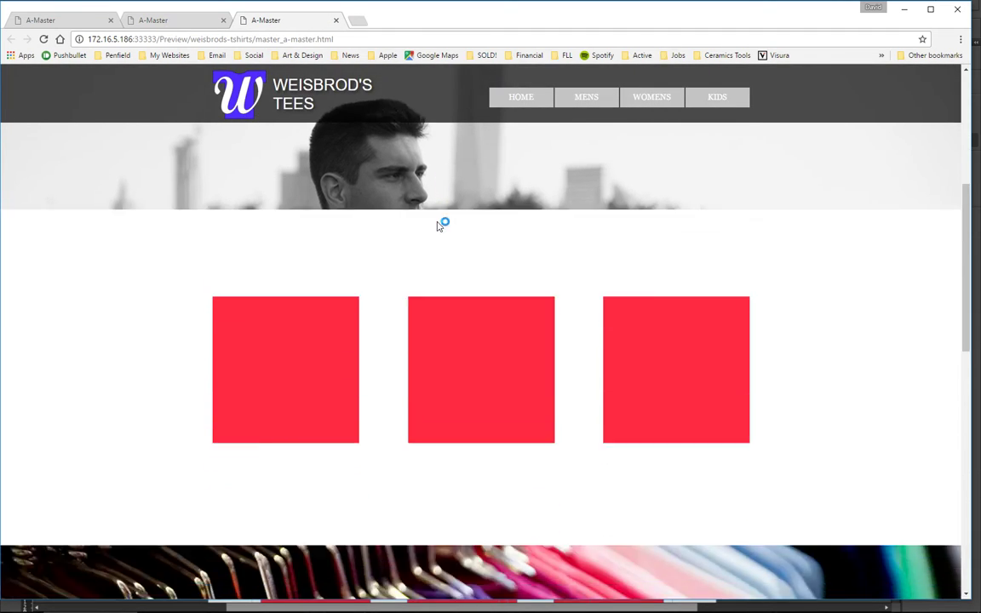
scroll(437, 226, up, 5)
scroll(436, 225, down, 4)
scroll(433, 224, up, 4)
scroll(433, 225, down, 2)
scroll(433, 226, down, 5)
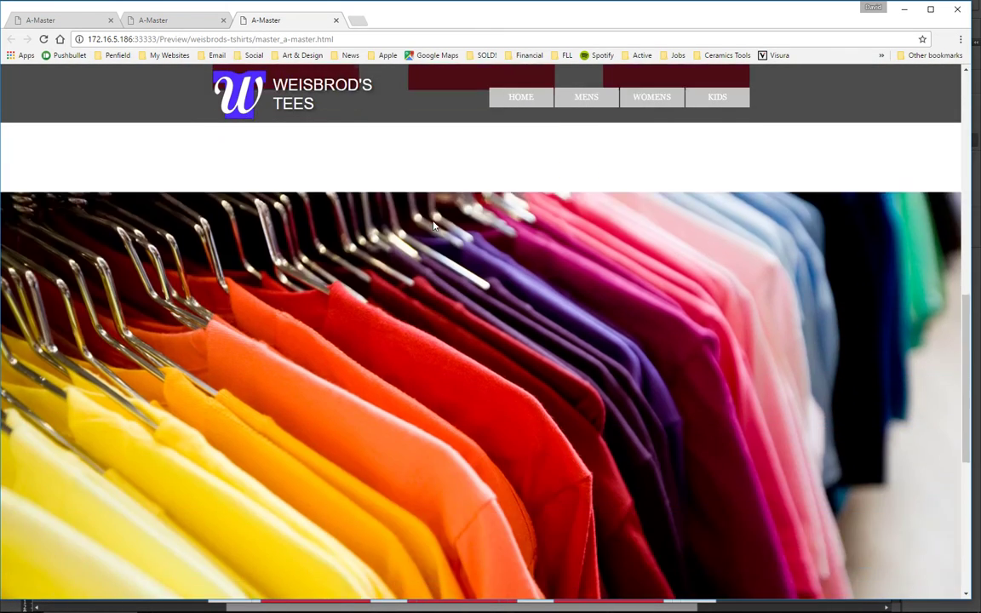
scroll(430, 226, up, 7)
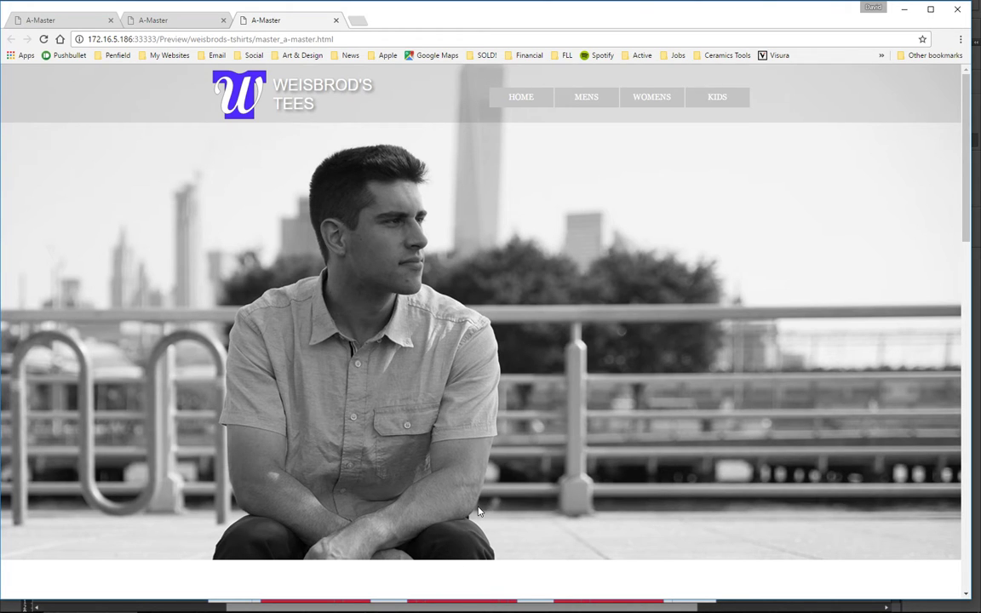
key(ctrl+w)
key(ctrl+w)
key(ctrl+w)
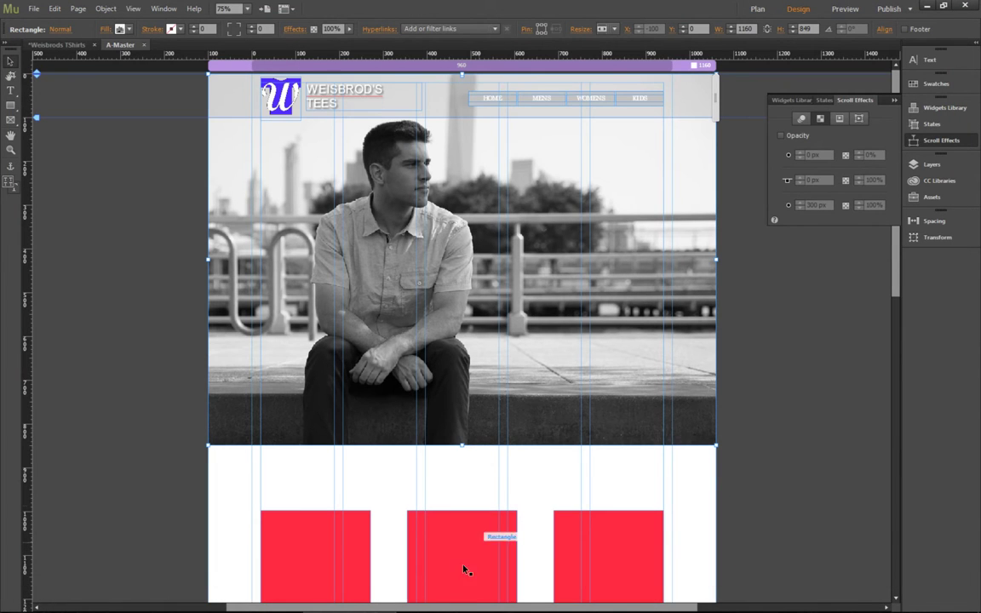
Step: Select the T-shirt rack image and bring up its Fill scroll options
click(115, 309)
scroll(115, 309, down, 8)
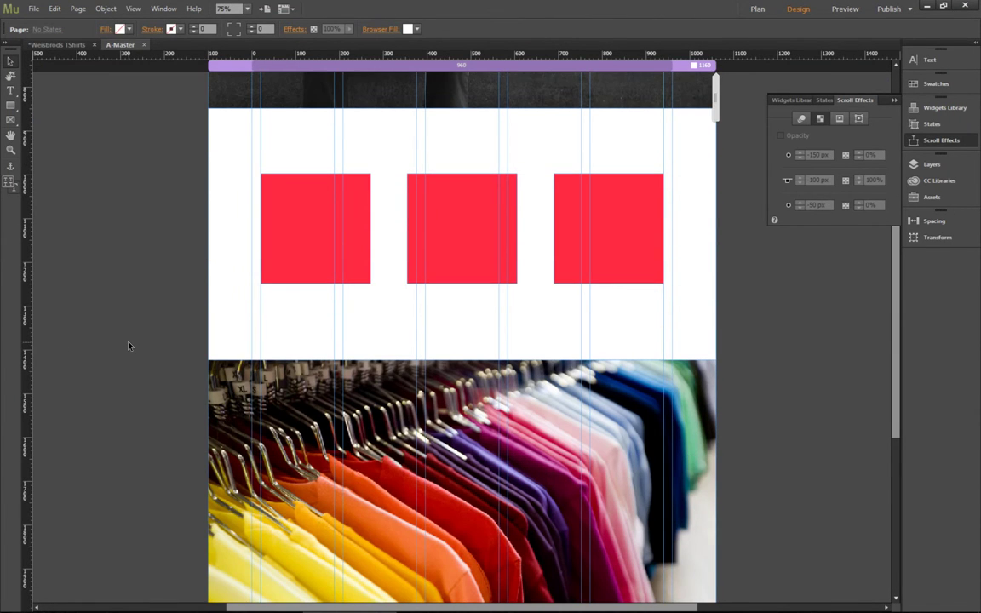
click(248, 364)
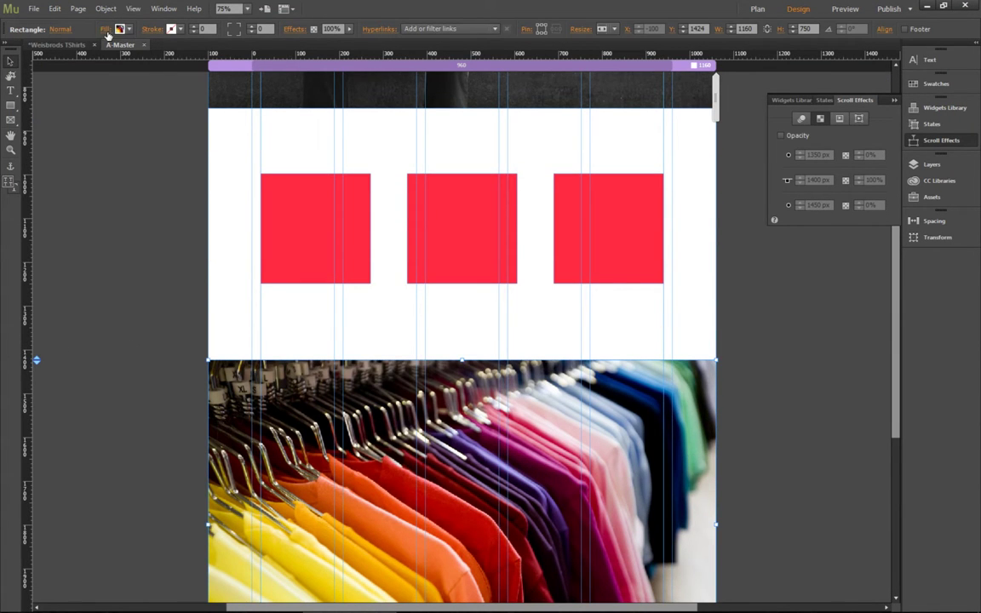
click(104, 29)
click(195, 53)
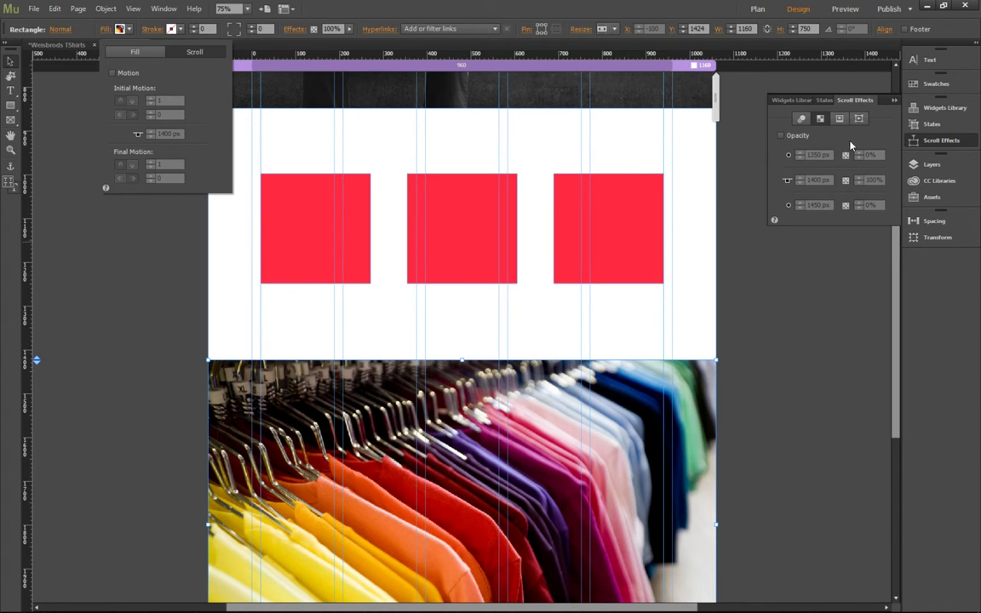
click(808, 122)
click(808, 122)
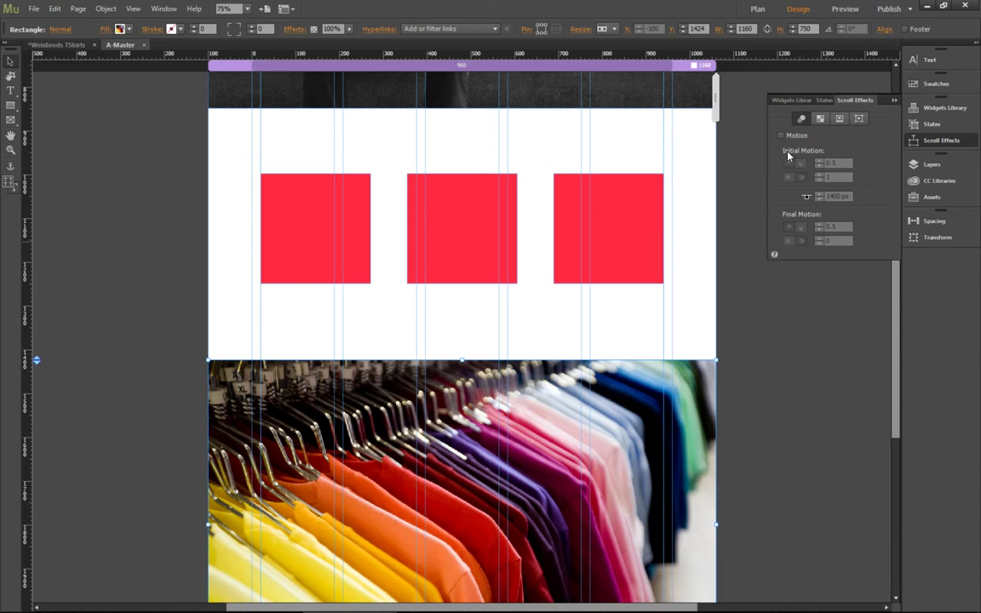
Step: Enable fill scroll motion at 0.5 initial and final speed, with the key position at 1327 px
click(105, 29)
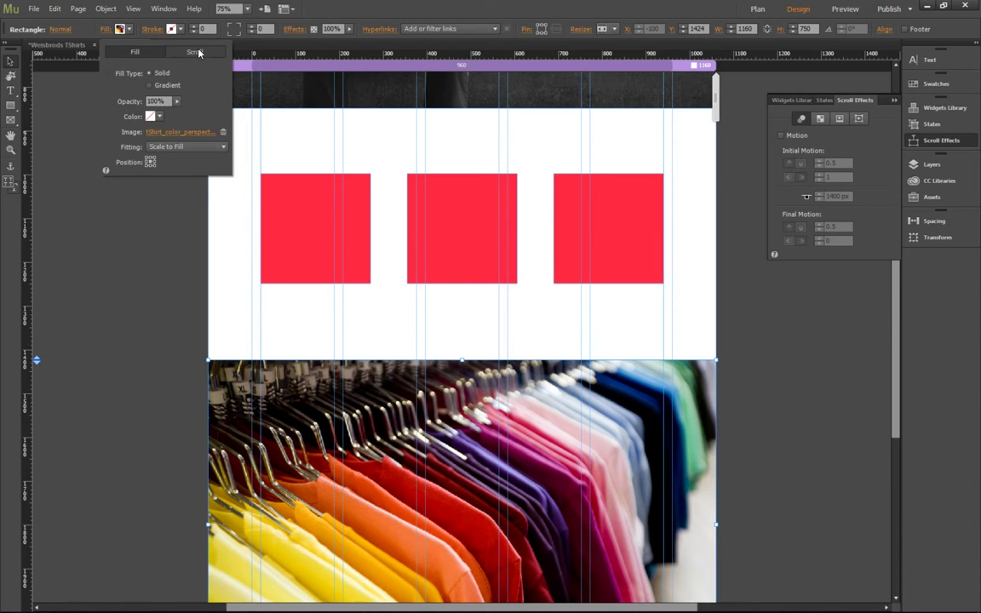
click(195, 52)
click(112, 73)
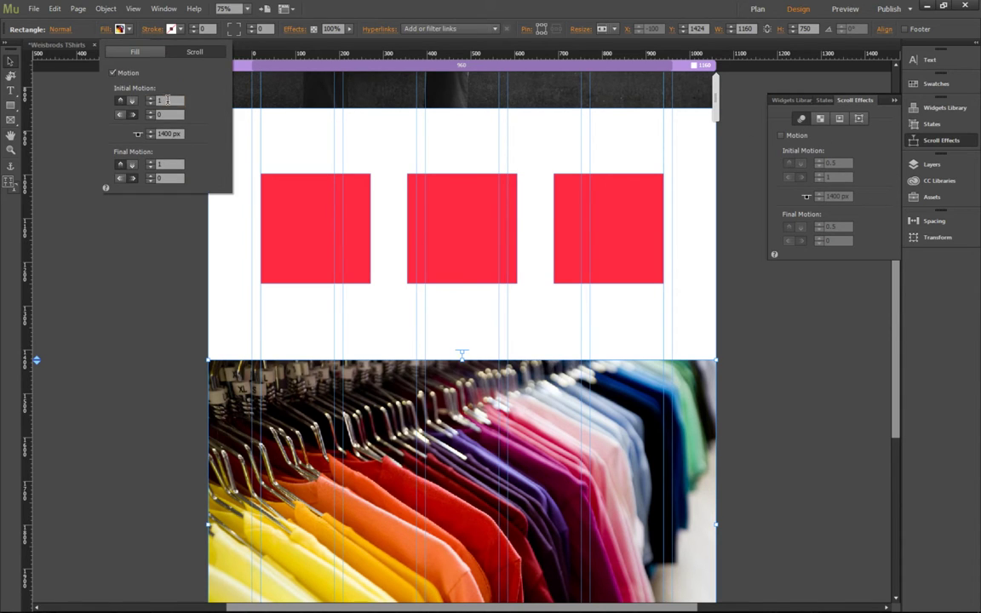
click(168, 100)
click(177, 164)
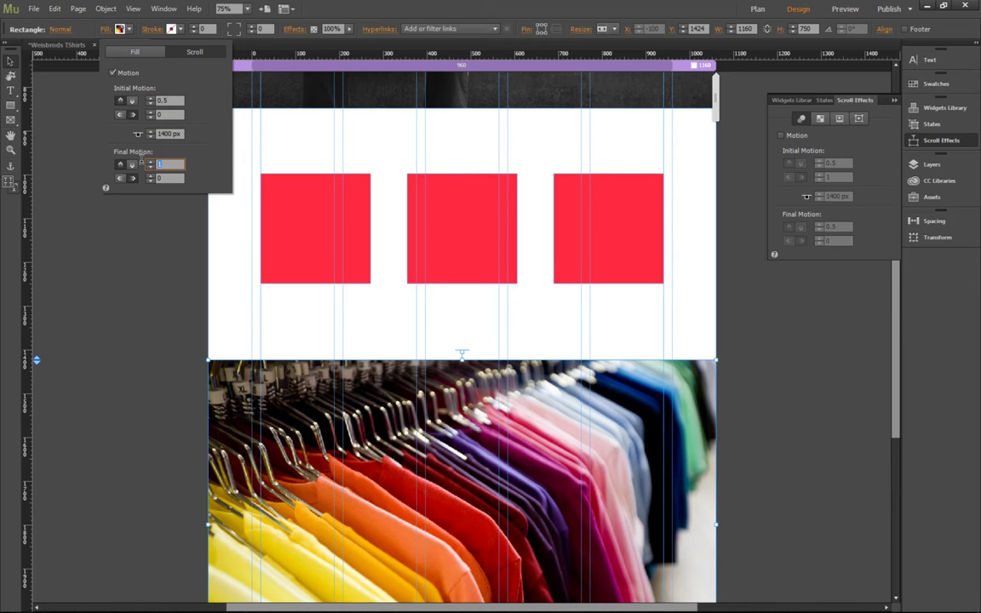
text(.5)
click(94, 242)
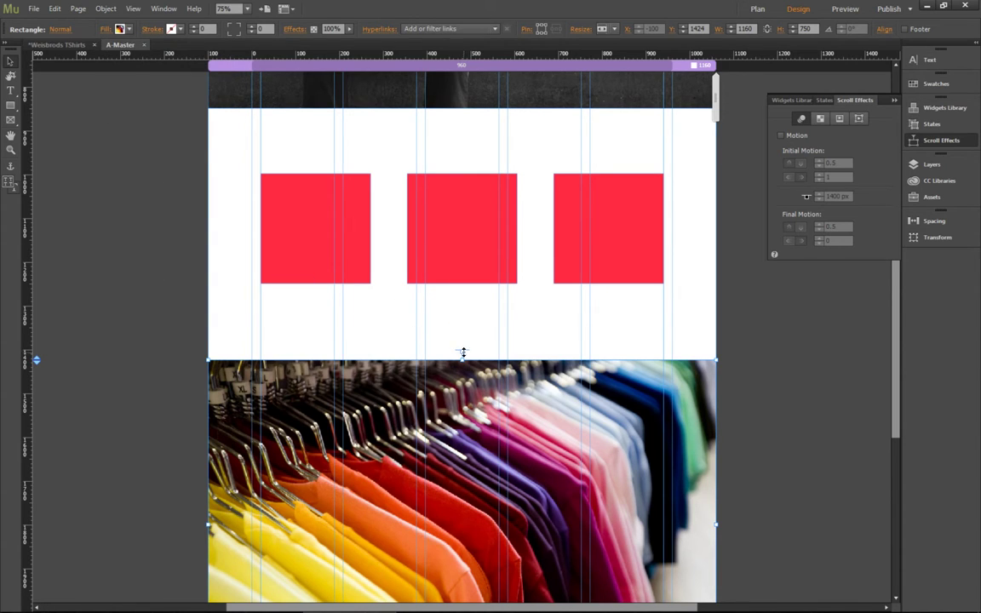
drag(463, 349, 463, 320)
key(ctrl+shift+e)
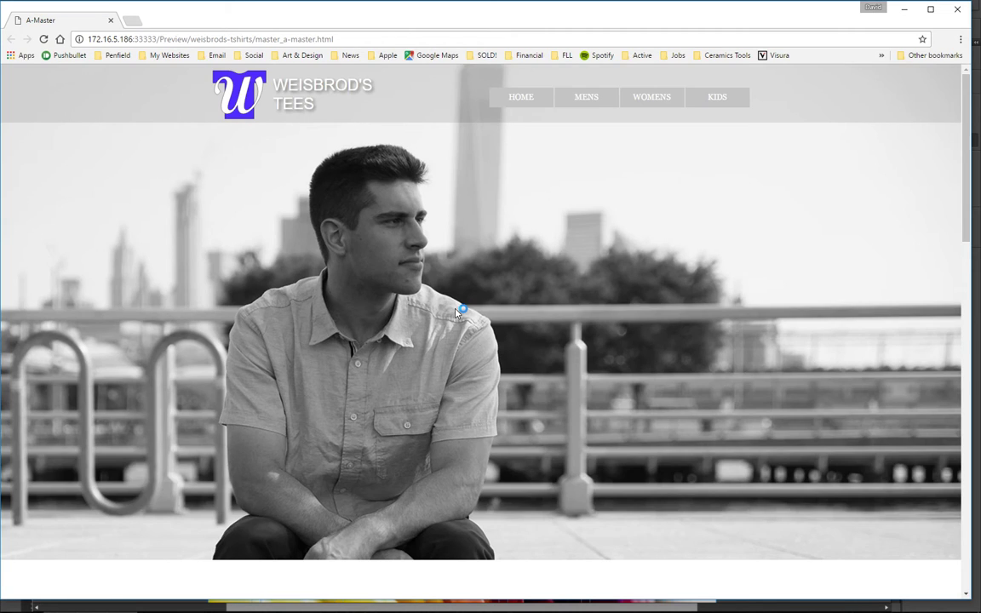
scroll(457, 312, down, 6)
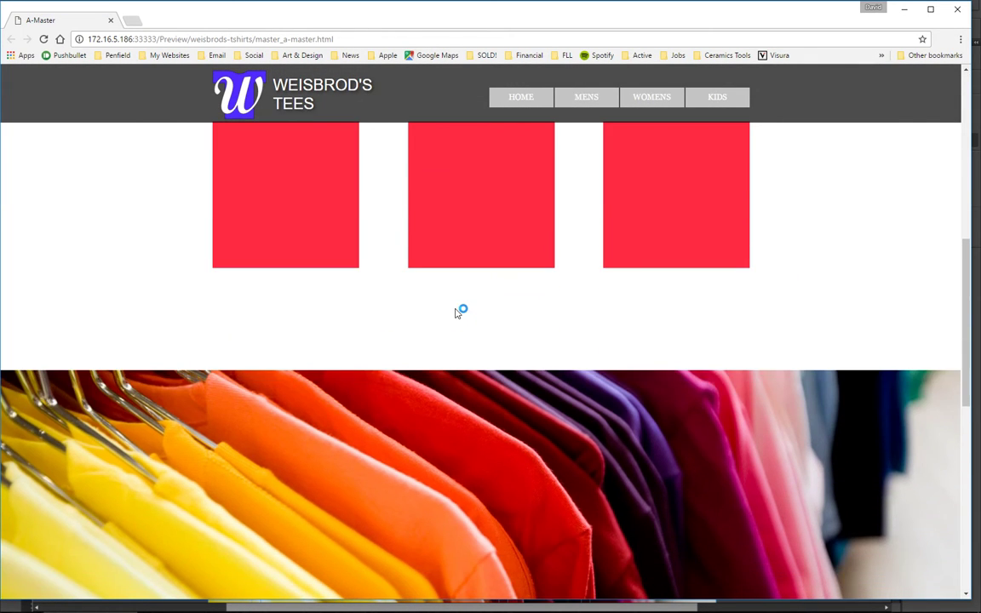
scroll(457, 313, up, 6)
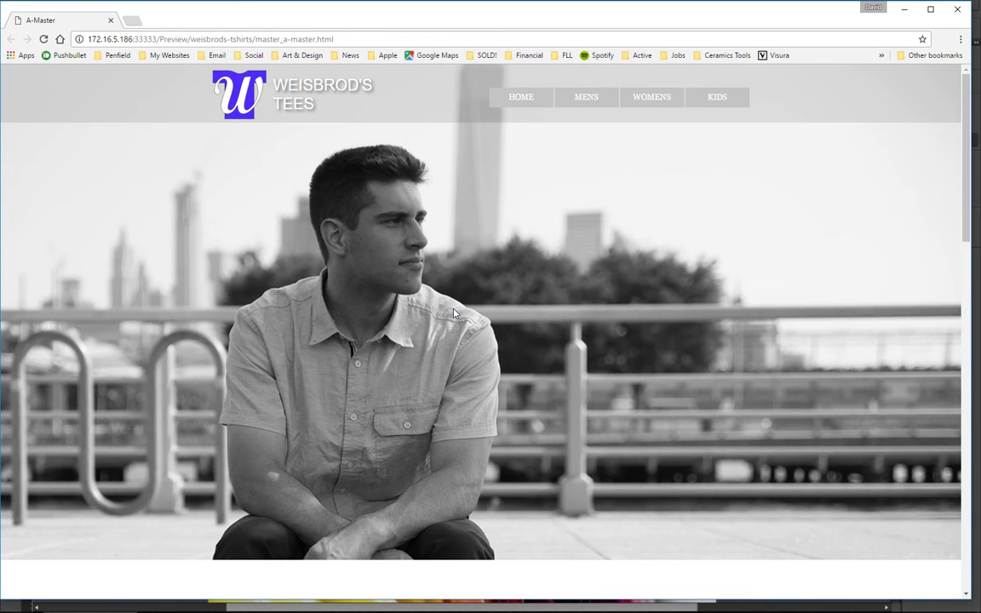
scroll(454, 314, down, 2)
scroll(454, 314, down, 5)
scroll(454, 313, up, 7)
scroll(454, 314, down, 2)
scroll(454, 314, up, 3)
key(alt+Tab)
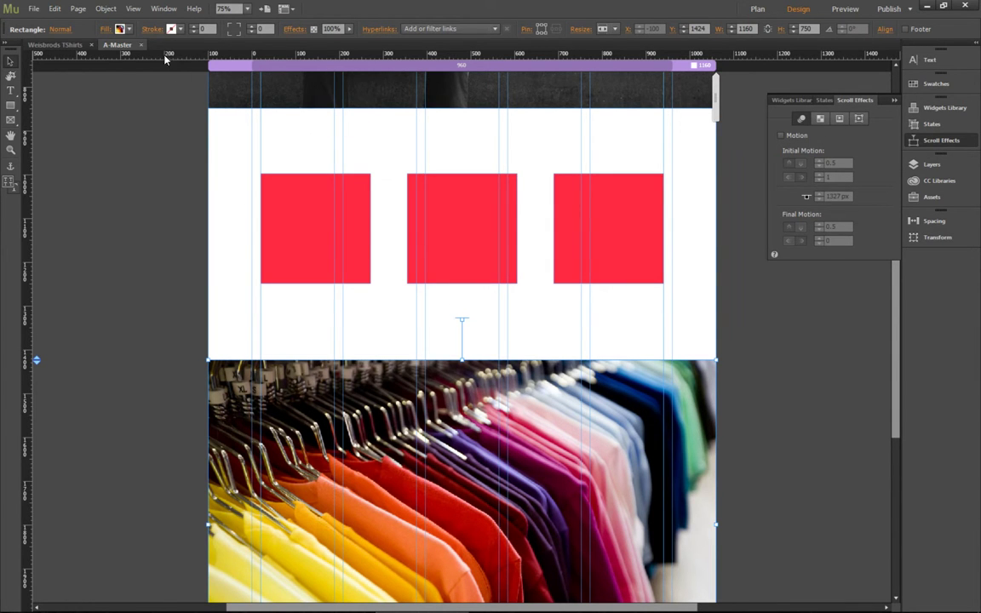
Step: Recheck the T-shirt image's 0.5 fill-scroll values, then deselect it on the canvas
click(100, 28)
click(195, 52)
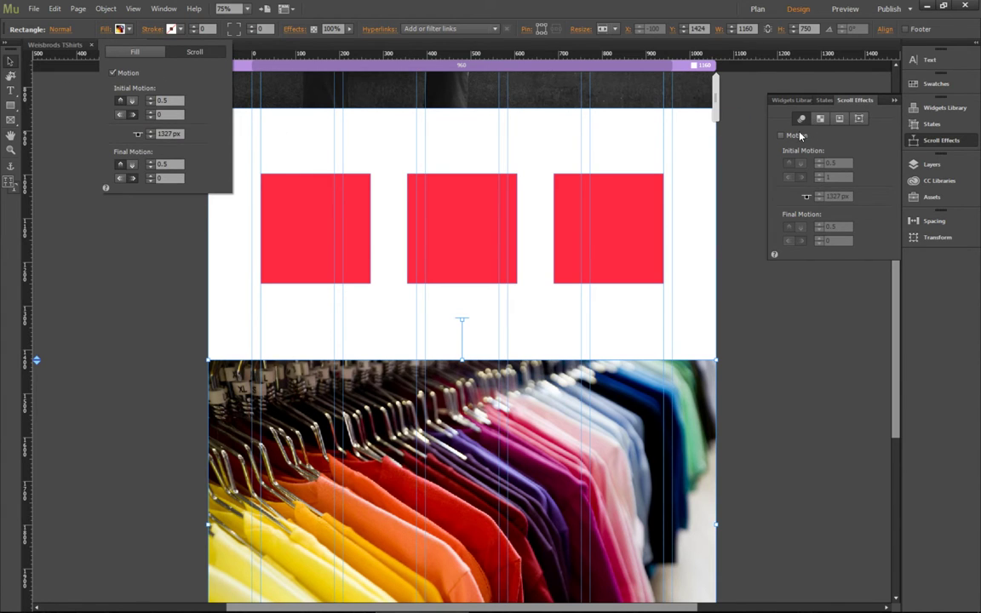
click(813, 154)
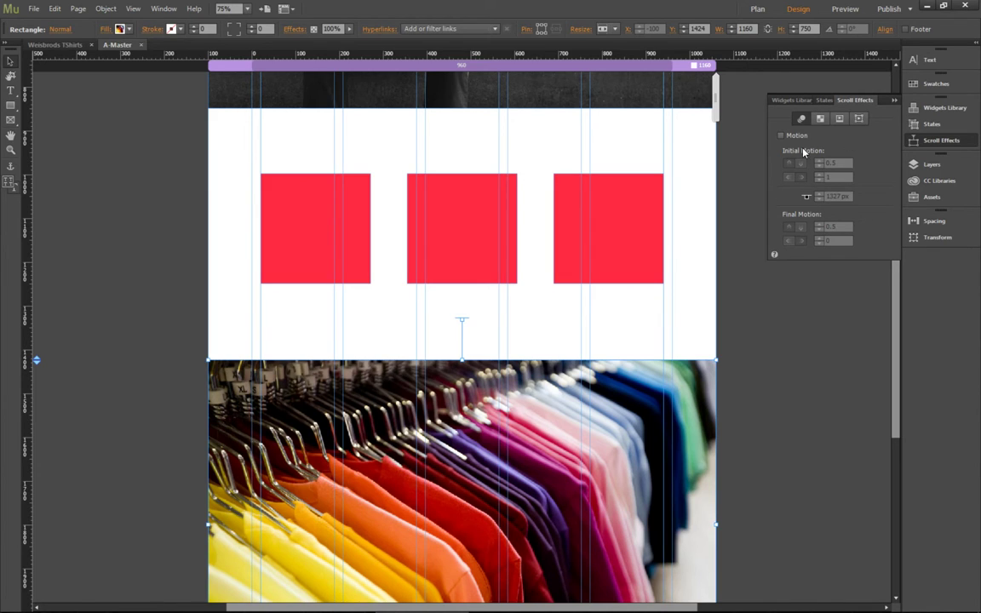
click(866, 377)
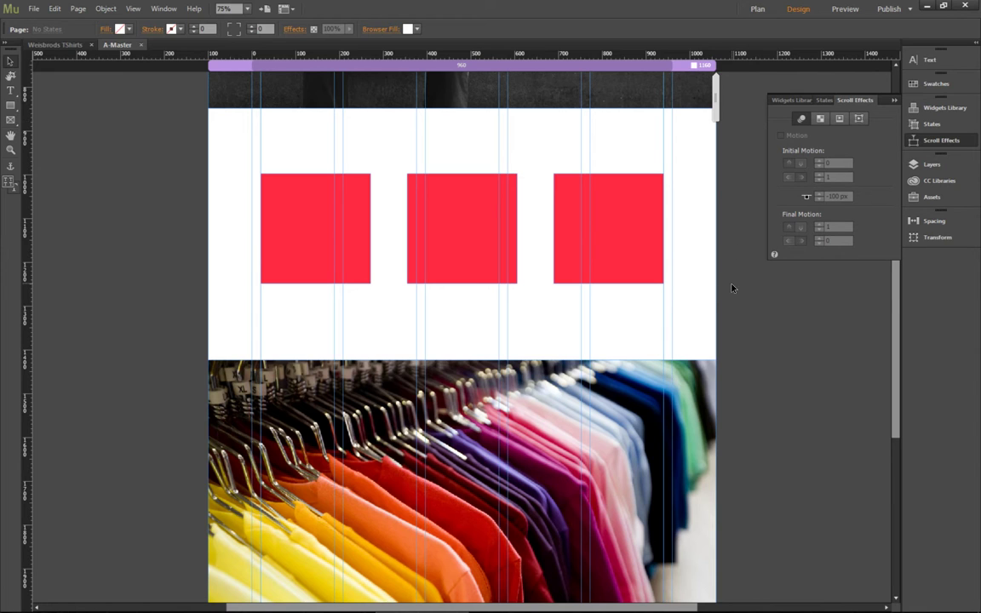
scroll(707, 288, down, 1)
scroll(681, 294, up, 5)
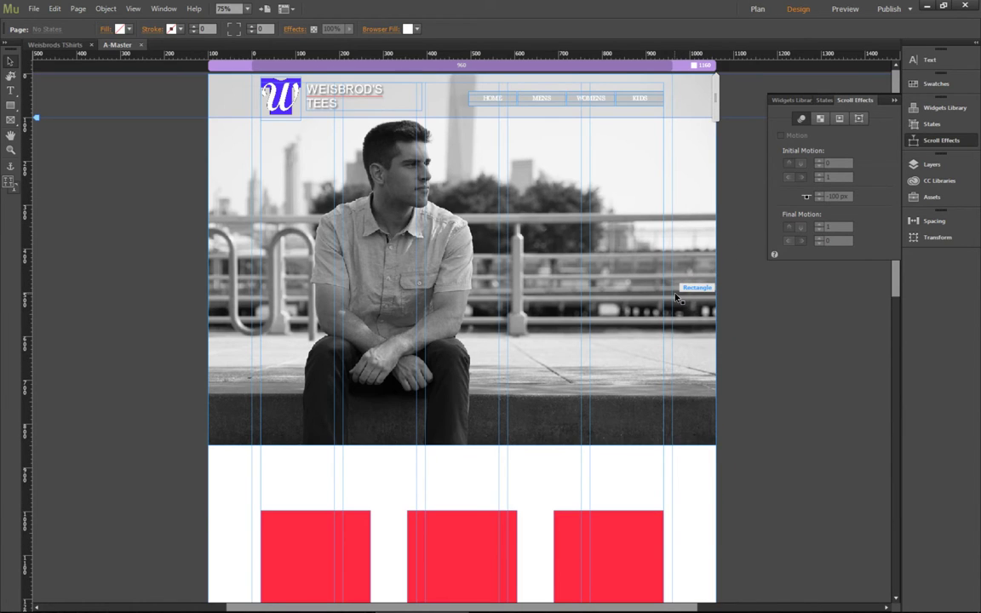
key(ctrl+shift+e)
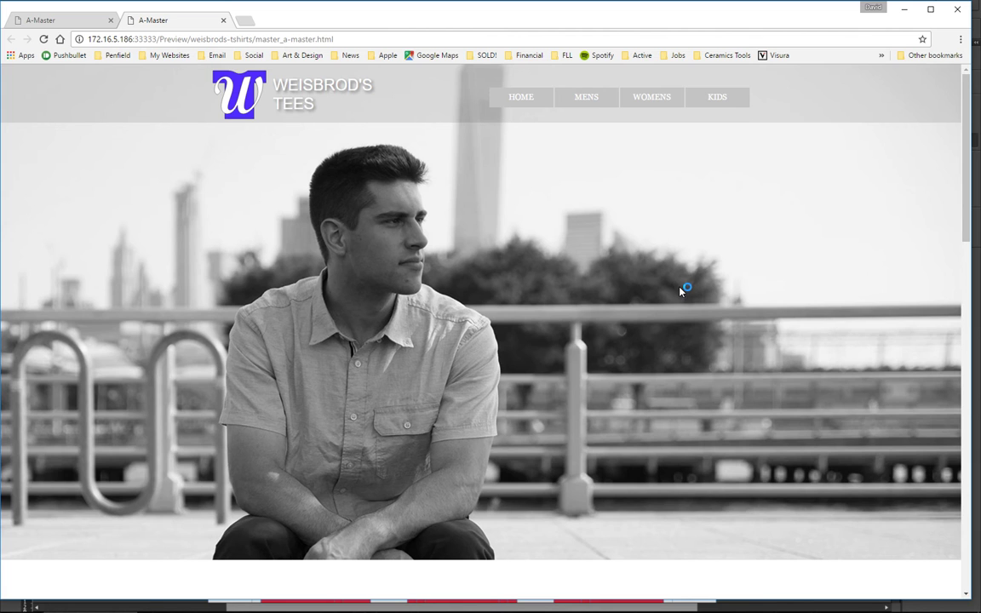
scroll(678, 302, down, 6)
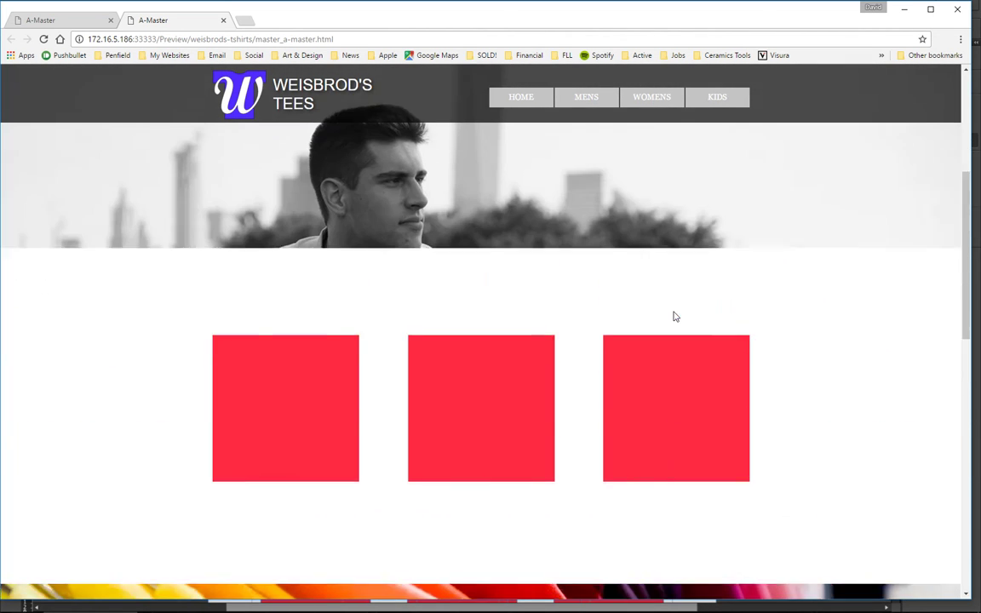
scroll(674, 315, down, 4)
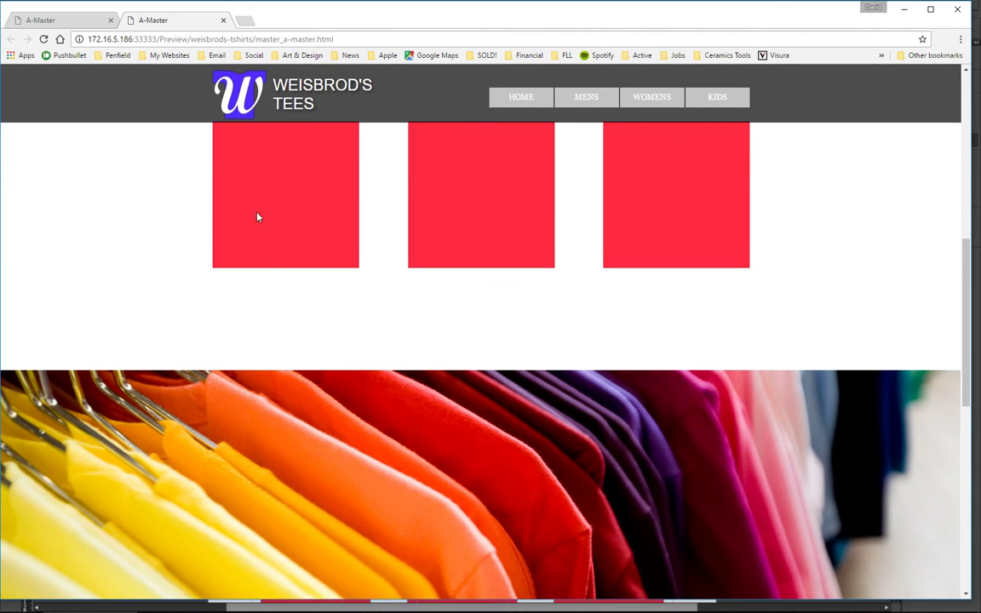
scroll(273, 181, up, 2)
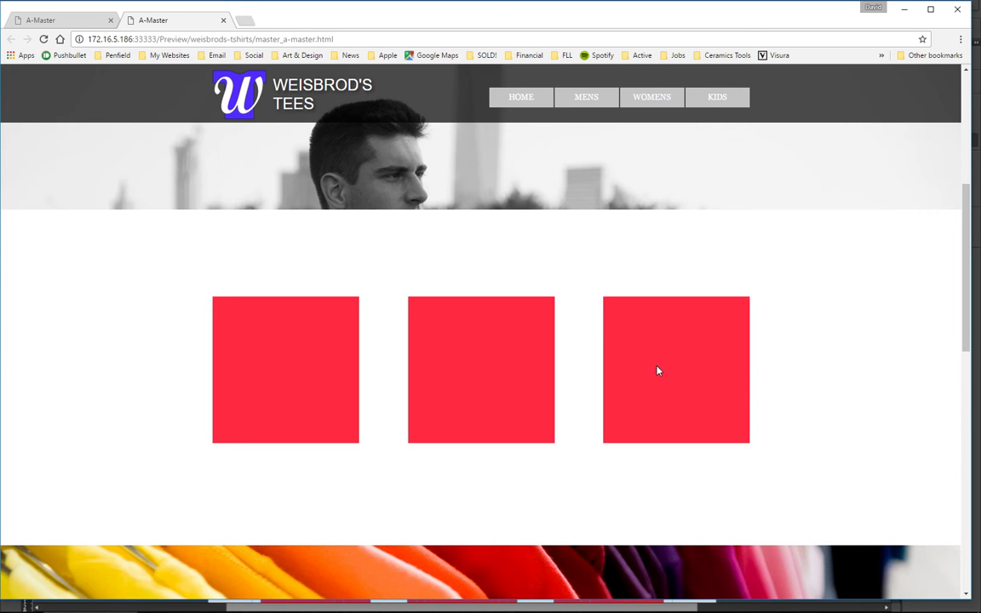
scroll(654, 371, down, 3)
scroll(656, 371, up, 6)
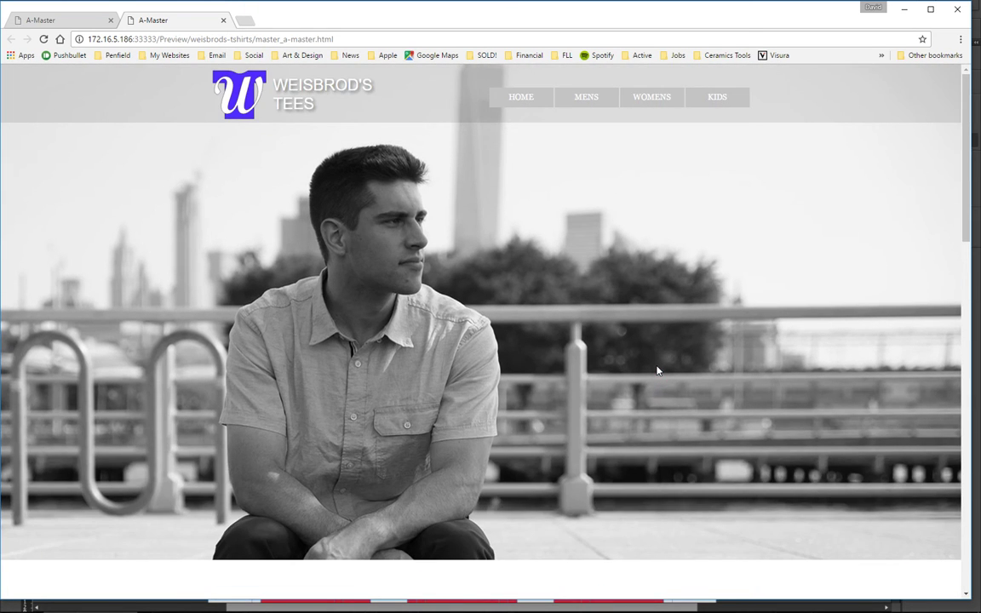
scroll(657, 371, down, 4)
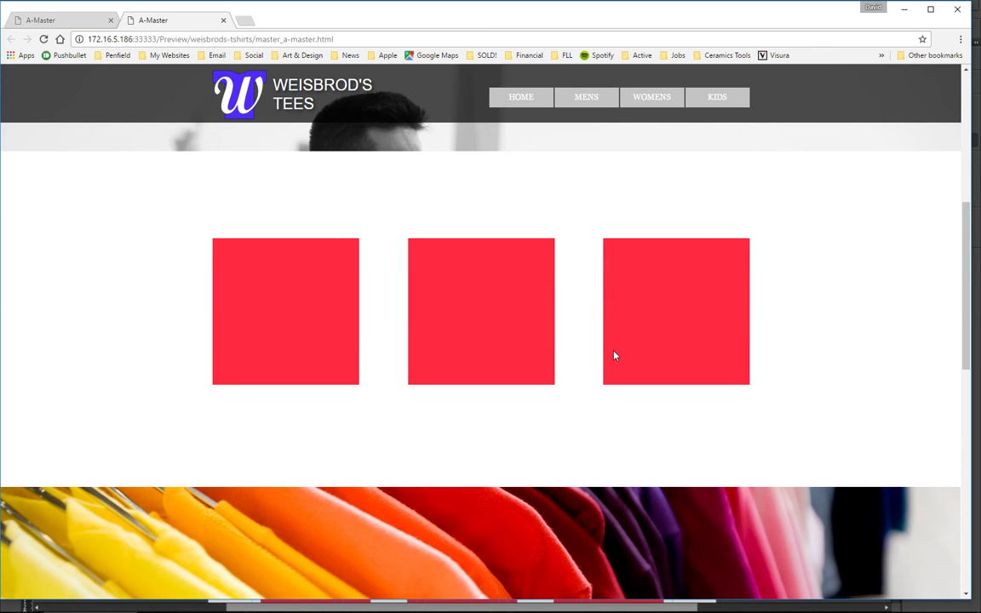
scroll(615, 356, up, 5)
scroll(605, 375, down, 3)
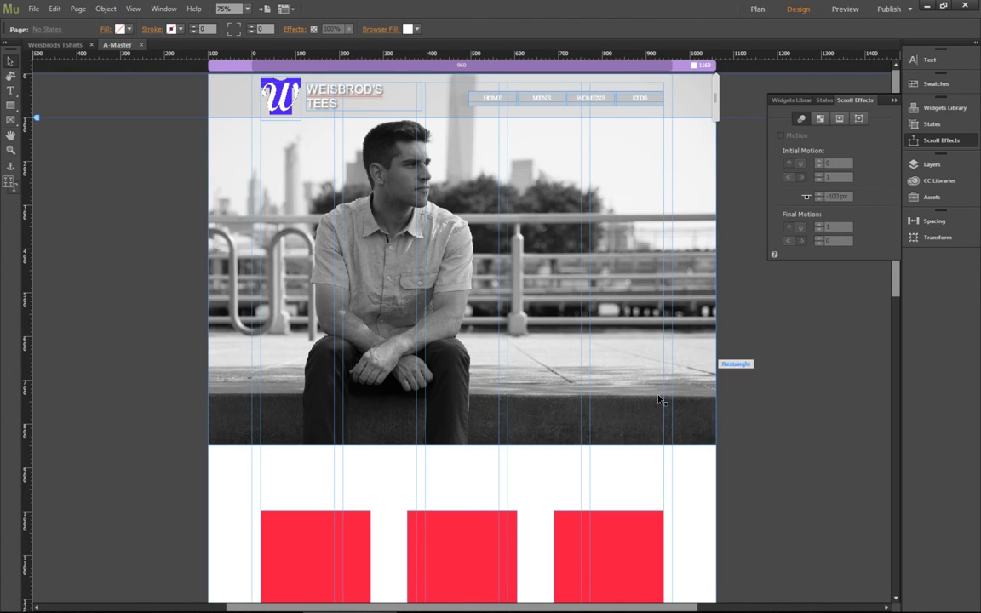
Step: Select the hero photo and review its 0.13 fill-scroll motion with key position 0 px
scroll(758, 529, down, 3)
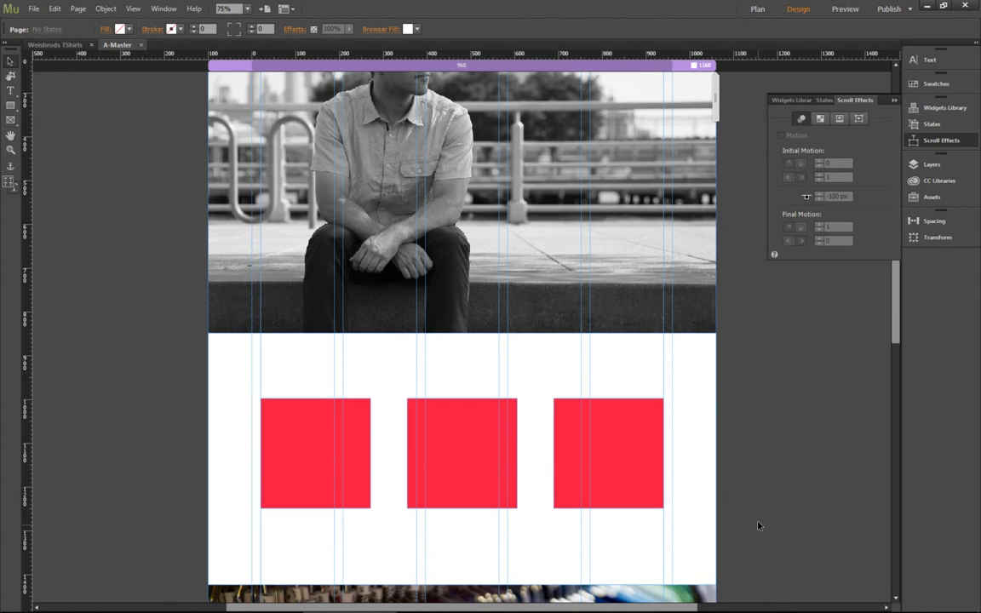
click(624, 422)
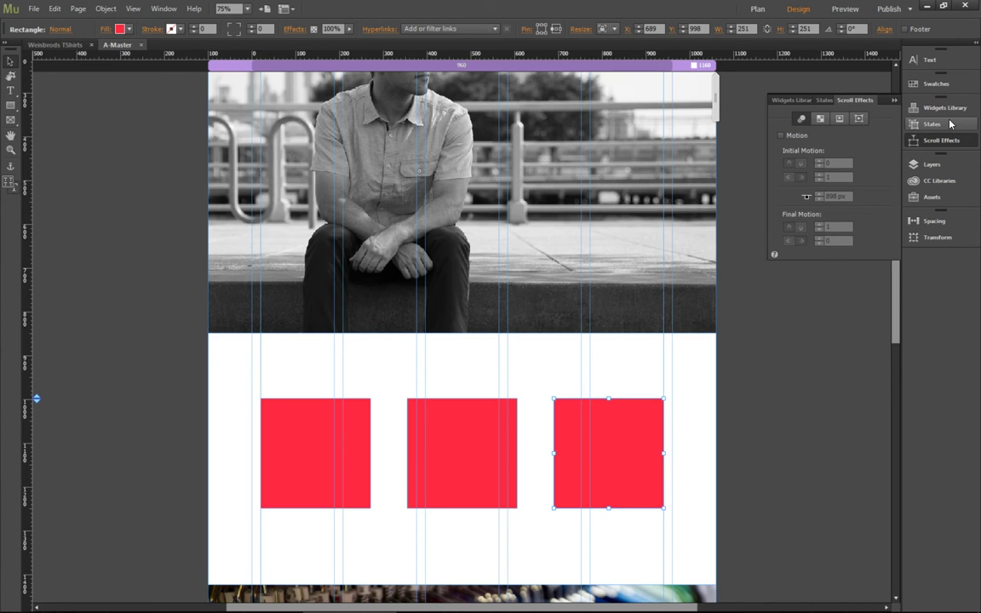
scroll(790, 519, up, 3)
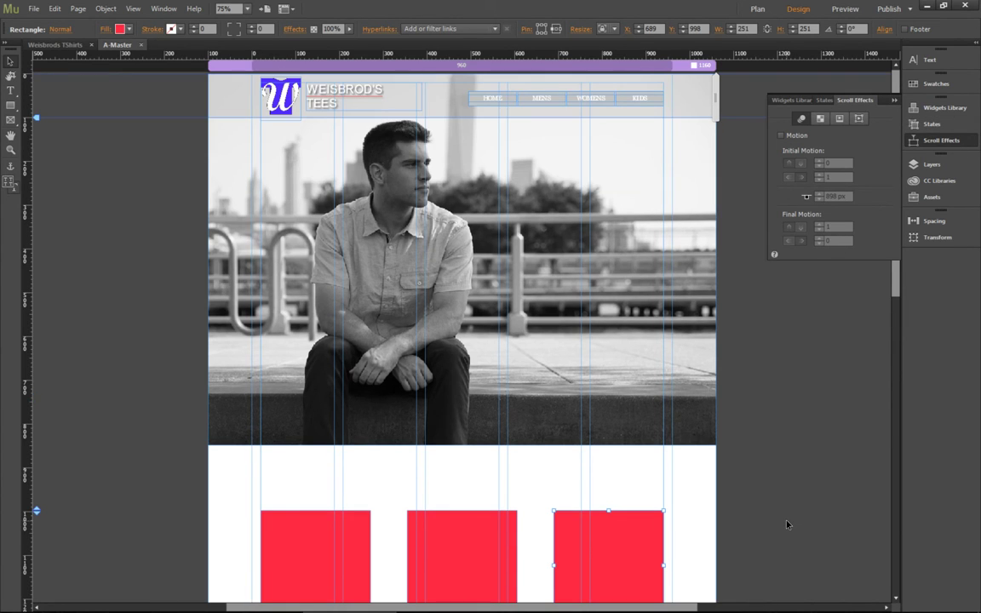
click(694, 349)
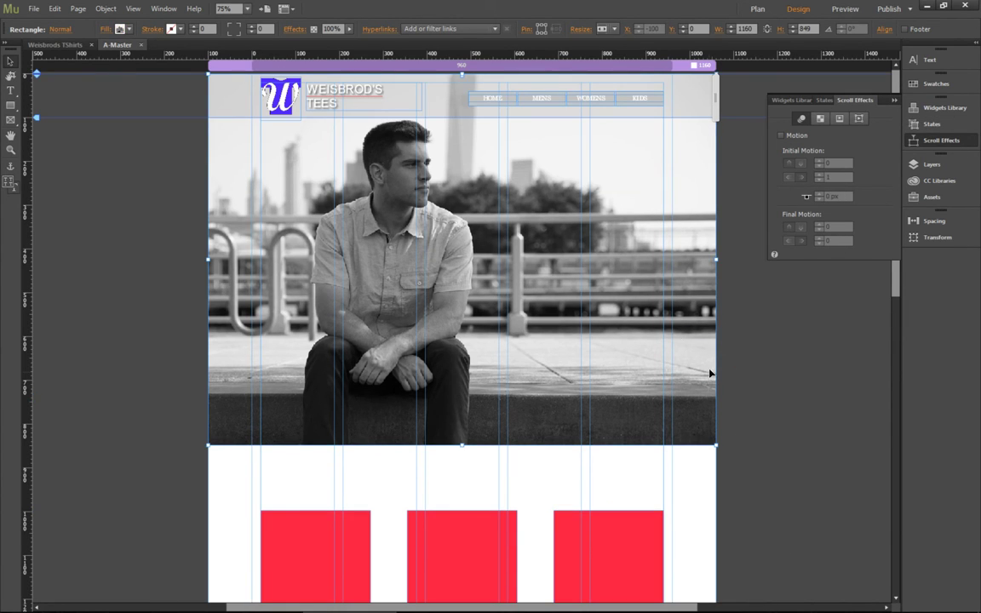
click(105, 29)
click(192, 54)
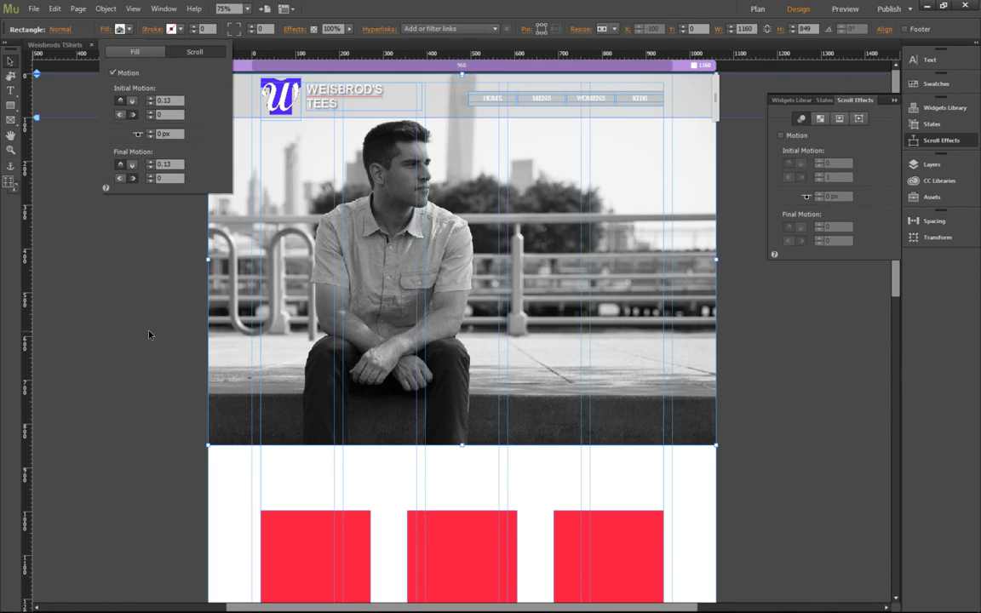
click(150, 274)
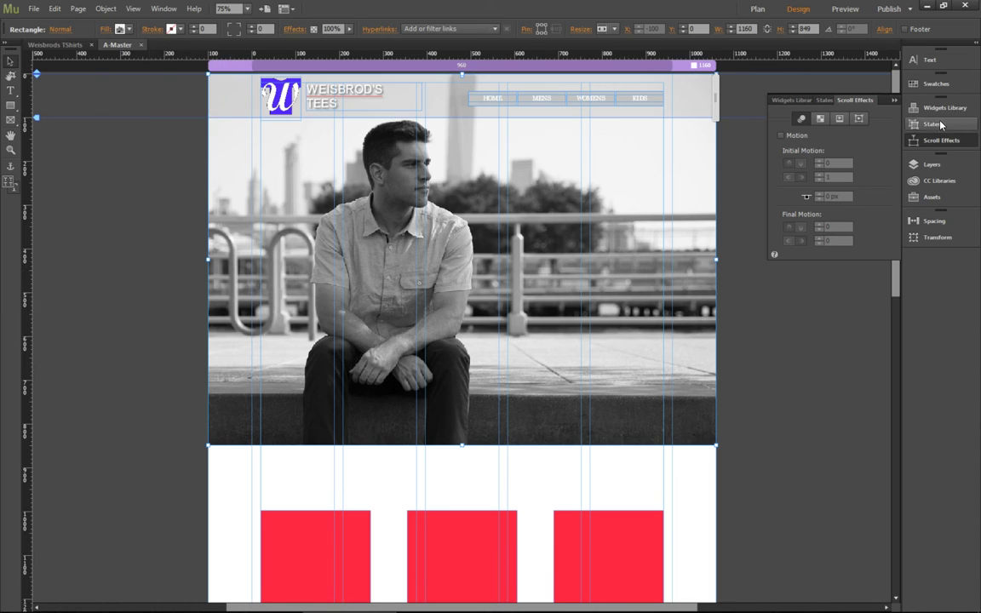